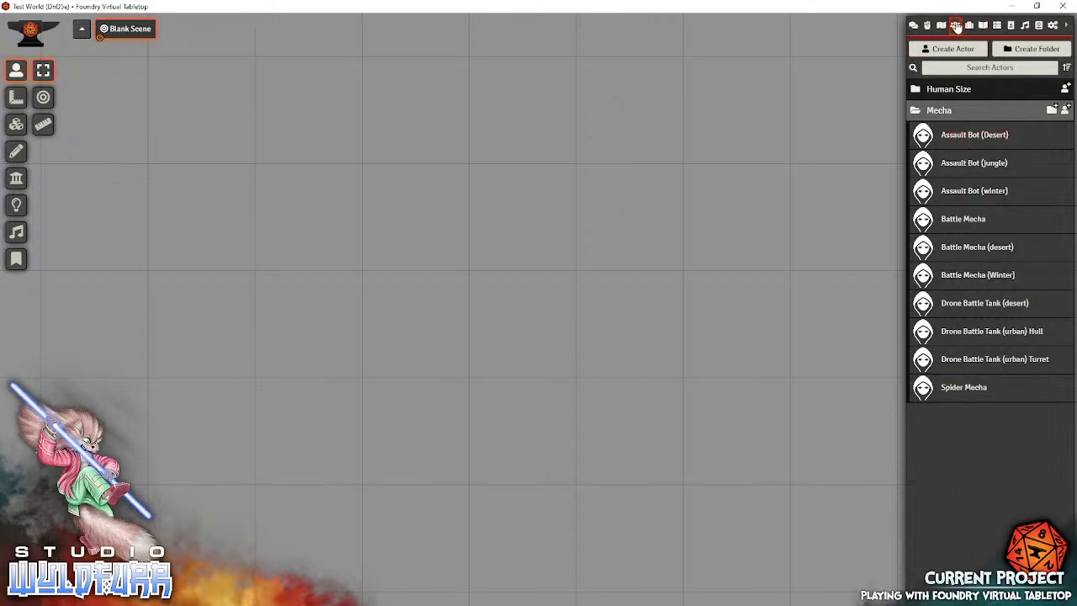
Collapse the Mecha folder and expand the Human Size folder in the actor list
left_click_drag(966, 139, 589, 153)
left_click(941, 112)
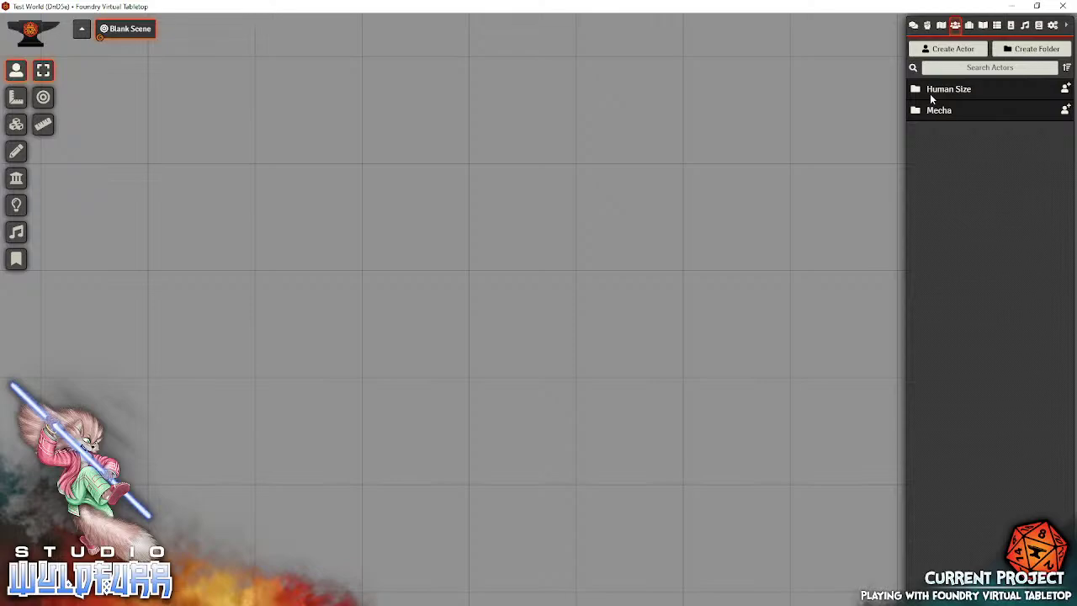
left_click(930, 94)
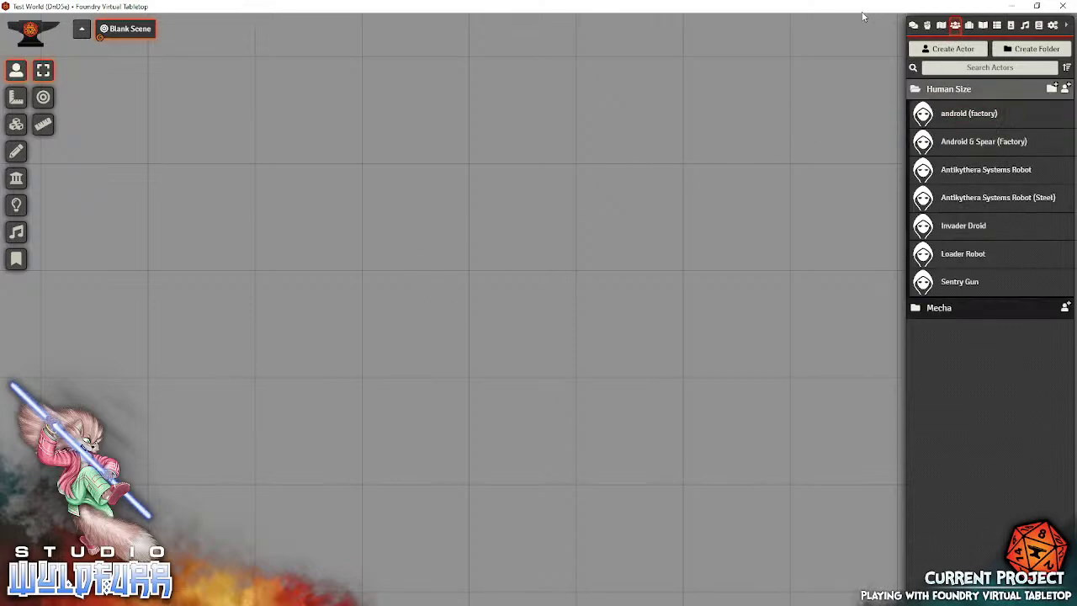
Create a Non-Player Character actor named Robot in the Human Size folder
left_click(945, 52)
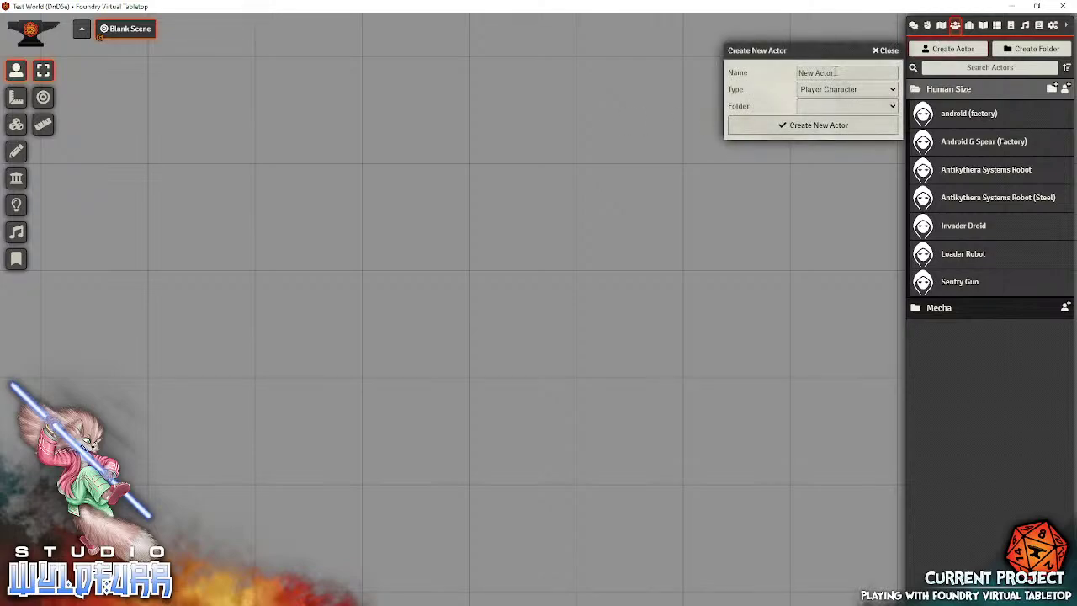
left_click(835, 73)
type("Robot")
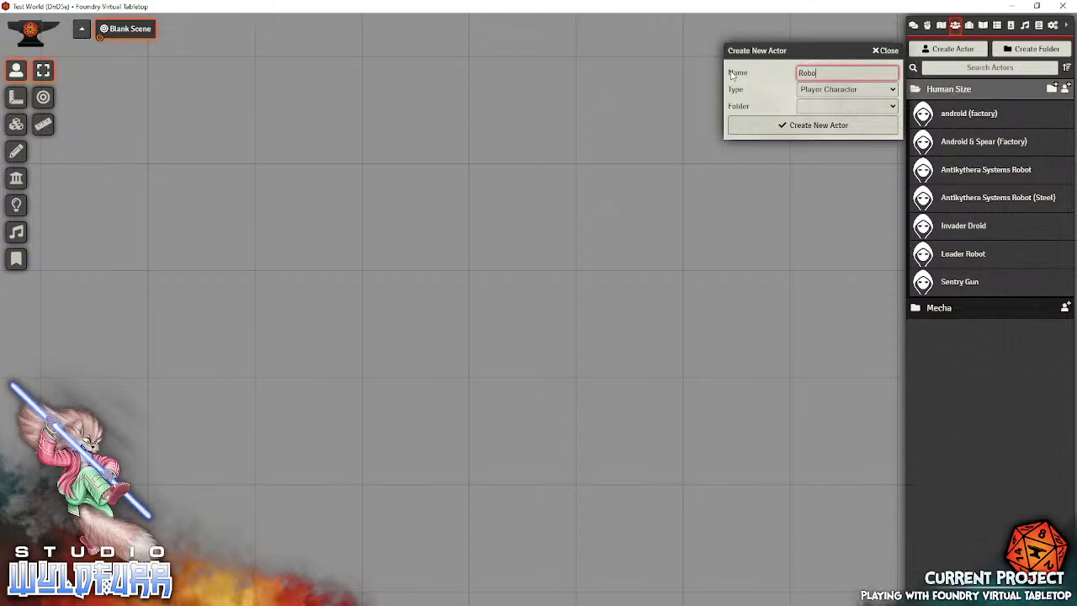
left_click(824, 91)
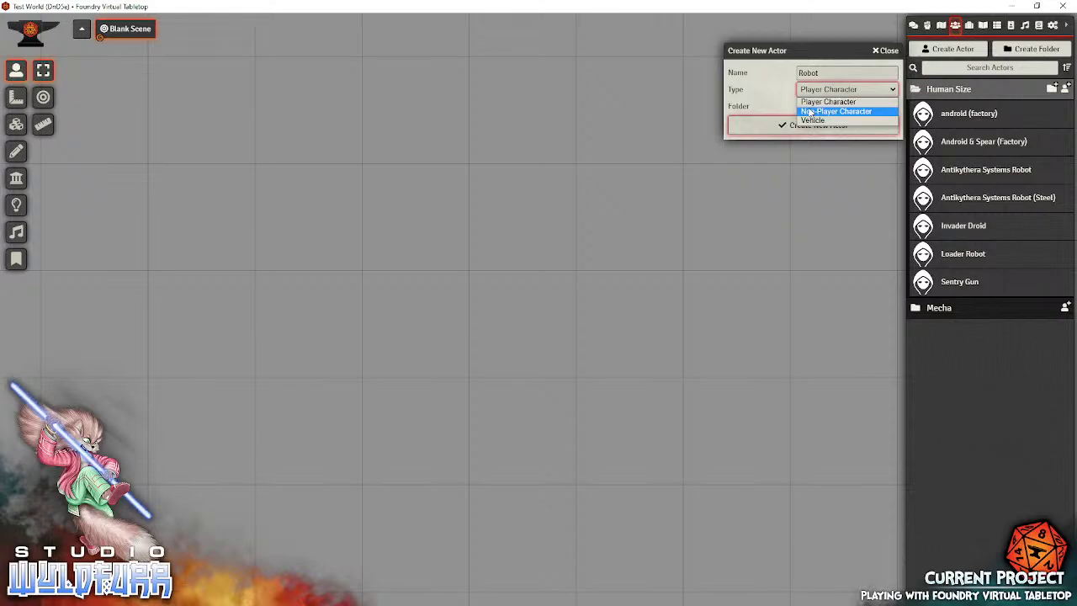
left_click(809, 112)
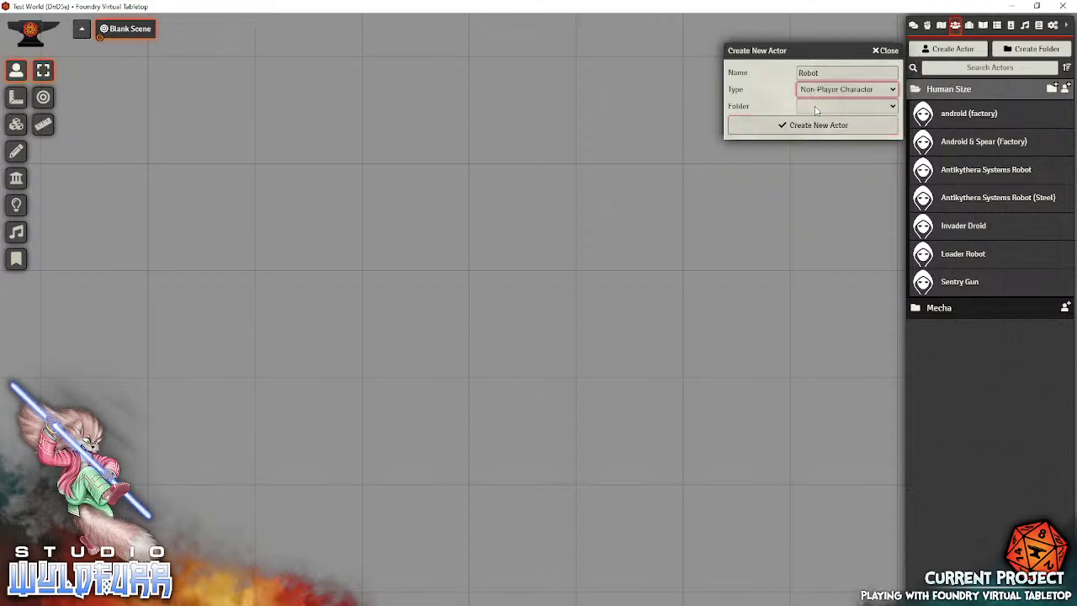
left_click(815, 107)
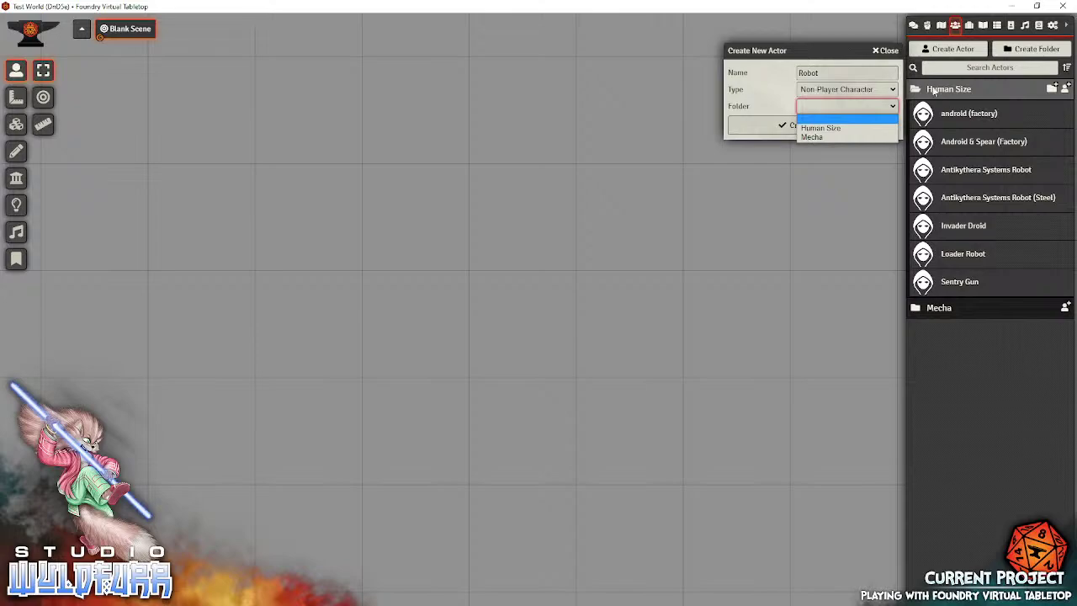
left_click(820, 128)
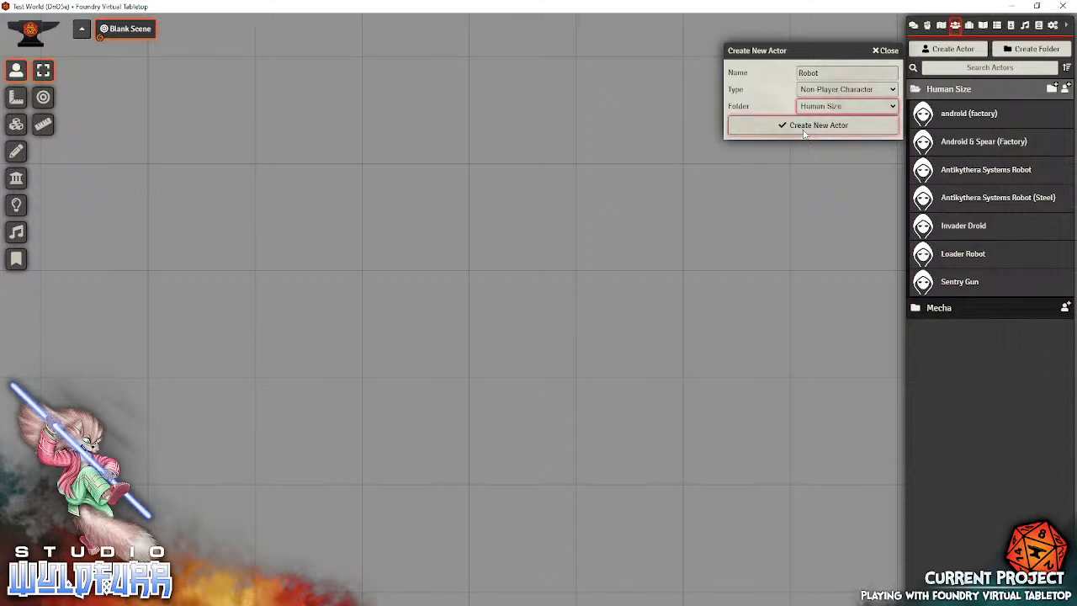
left_click(798, 124)
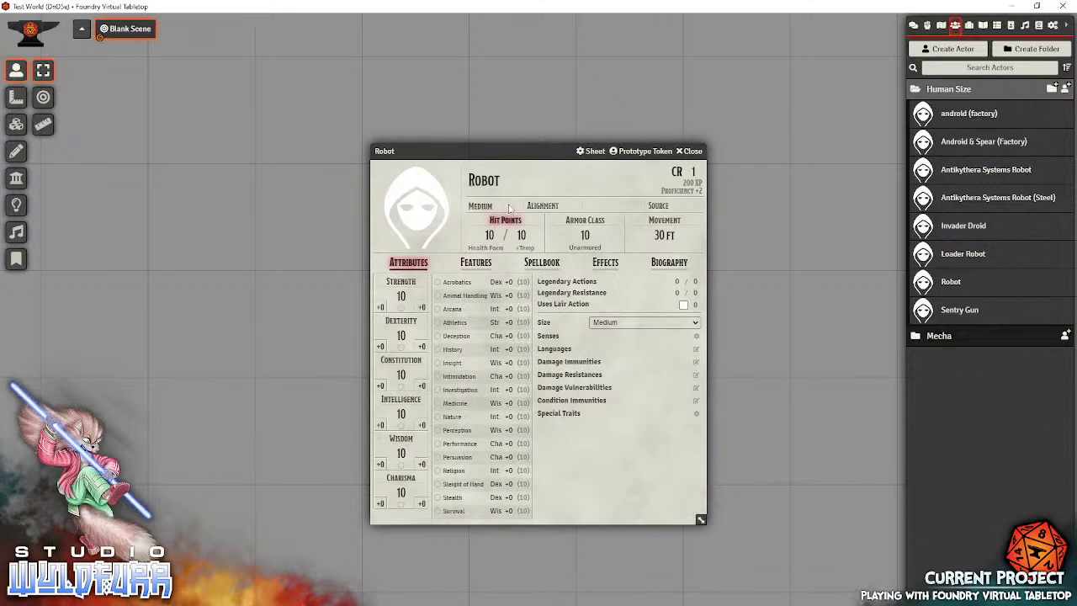
Open the appearance settings of the Robot's prototype token, with the actor sheet moved aside
left_click(647, 152)
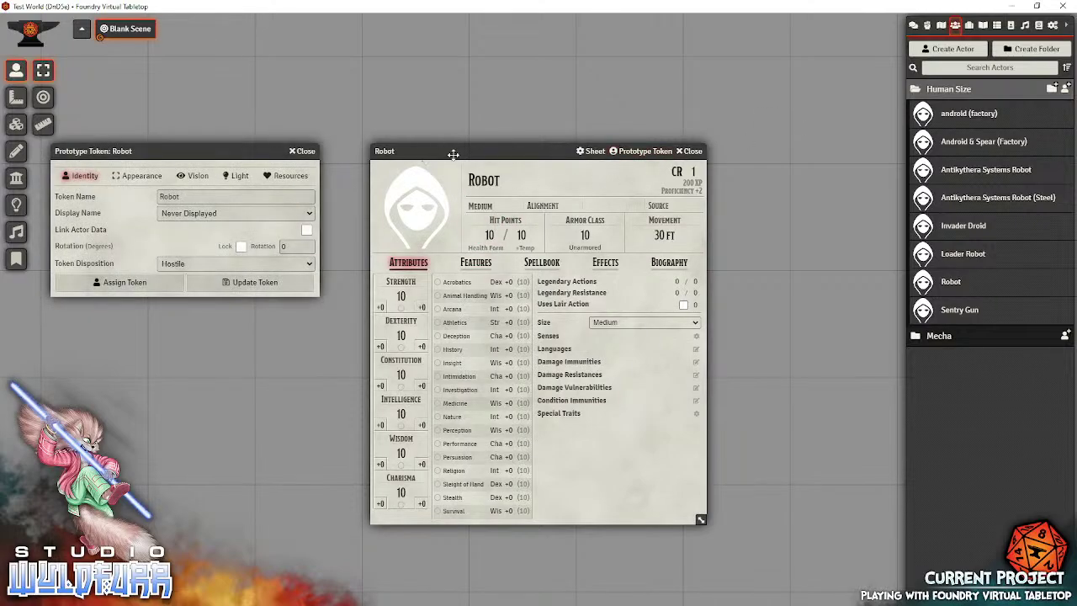
left_click_drag(462, 151, 644, 73)
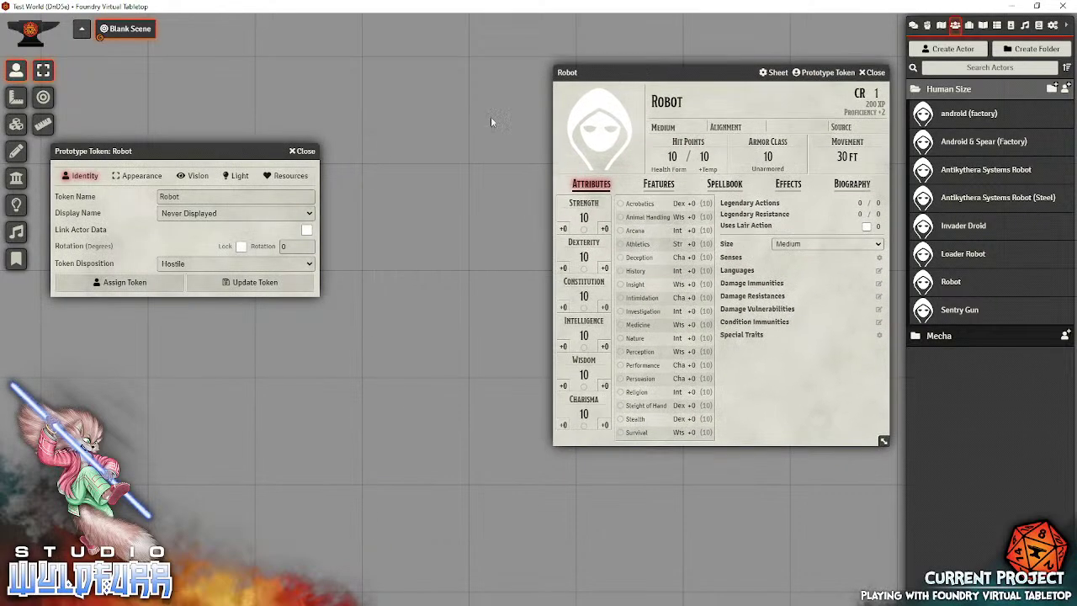
left_click(132, 178)
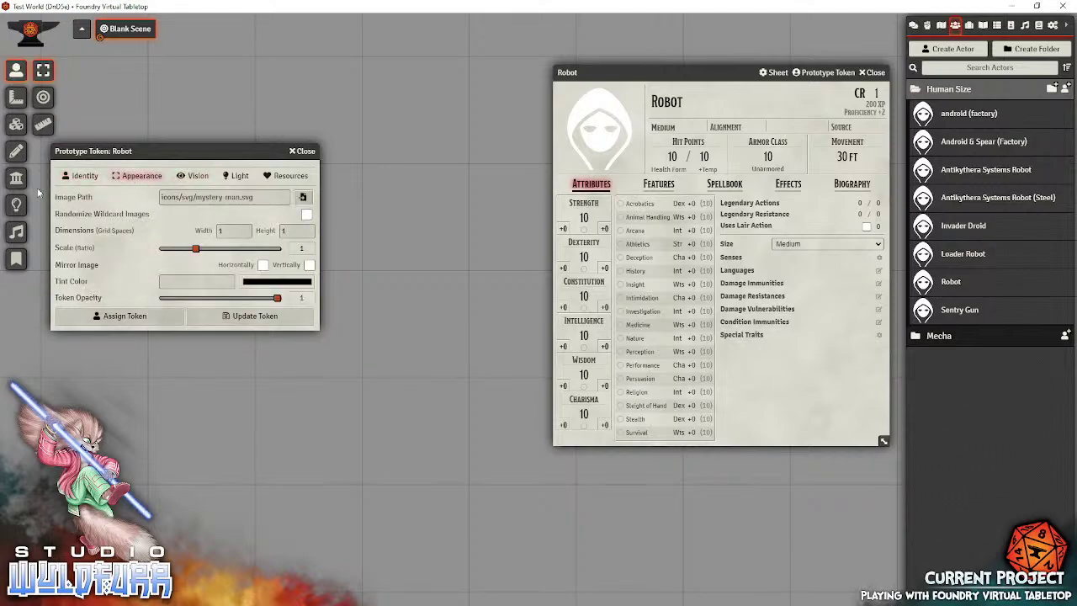
Set the token image to a crouched android pose from Token Artwork/War Machines/human-size-tokens/android-factory
left_click(304, 196)
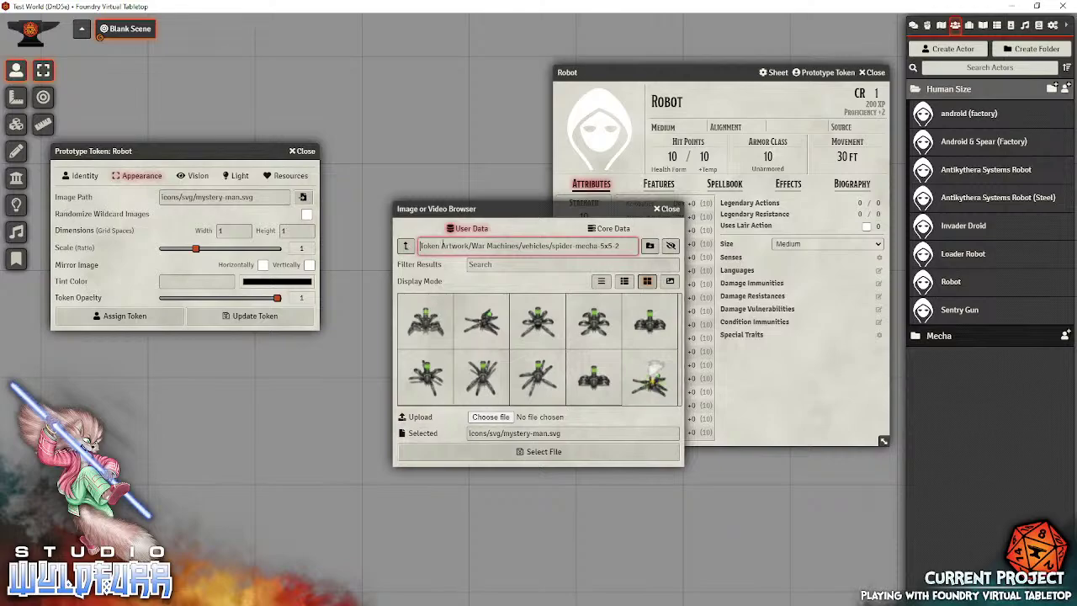
left_click(405, 245)
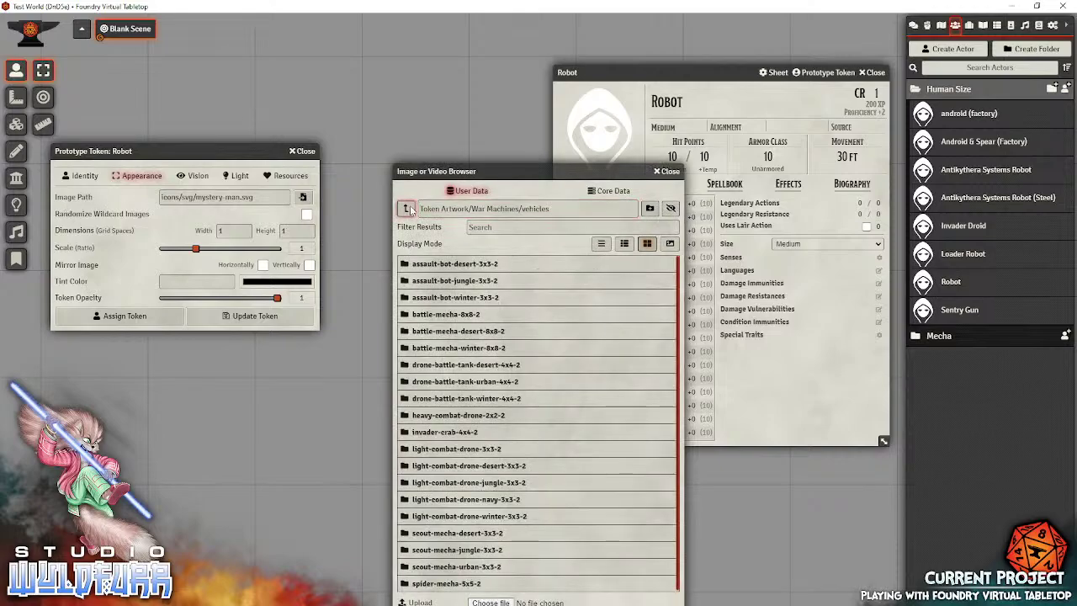
left_click(406, 209)
left_click(407, 208)
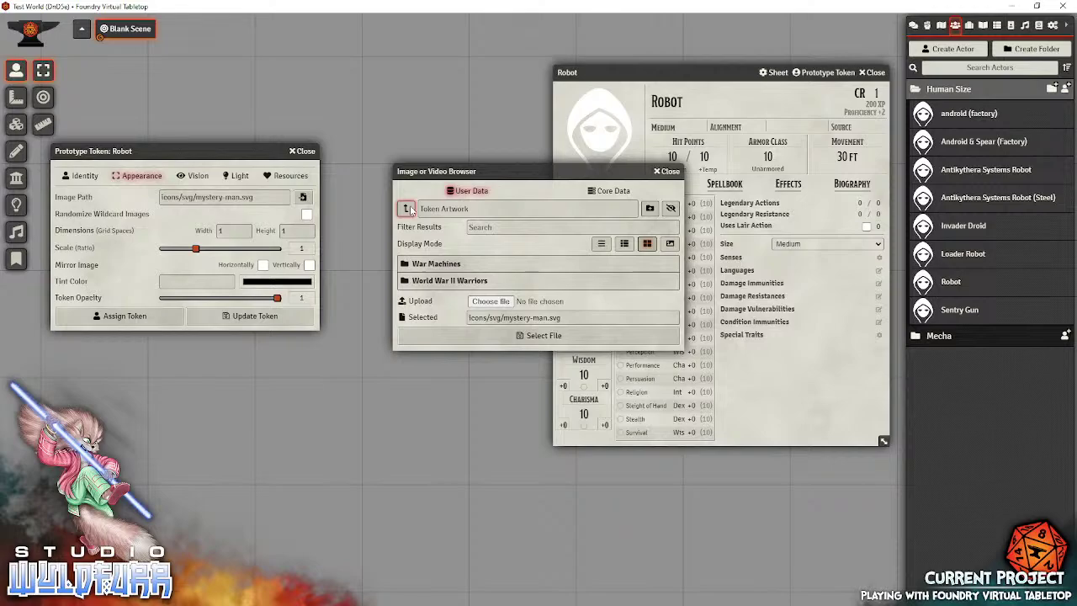
left_click(406, 209)
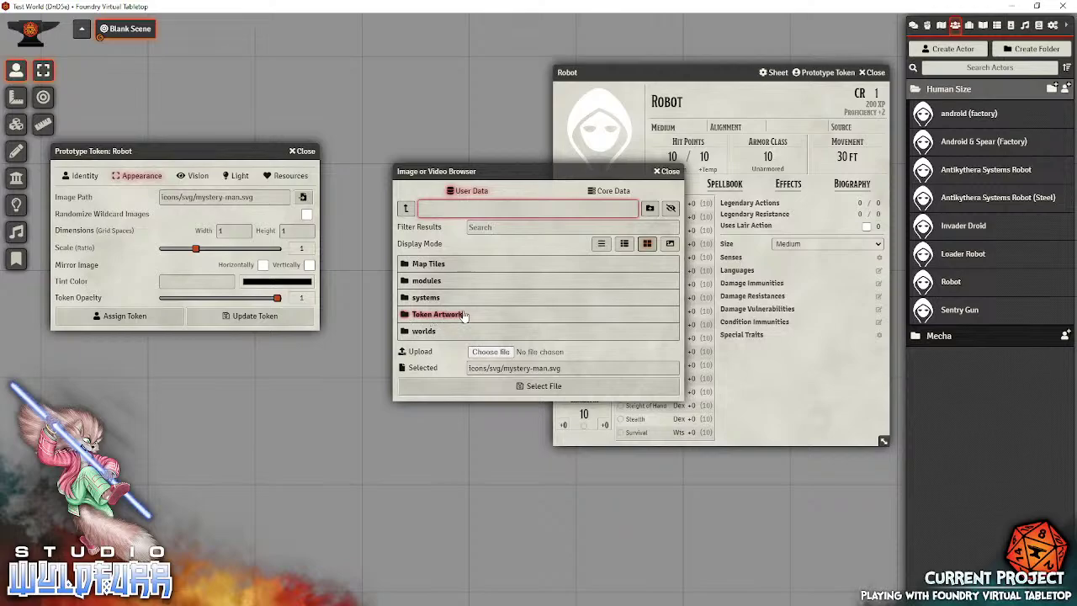
left_click(425, 316)
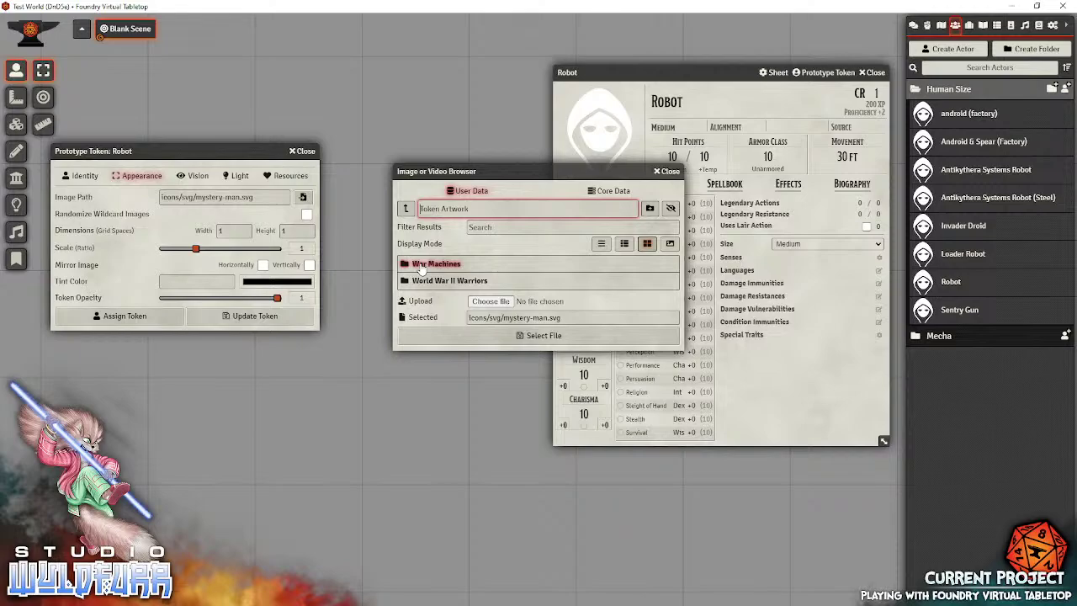
left_click(420, 266)
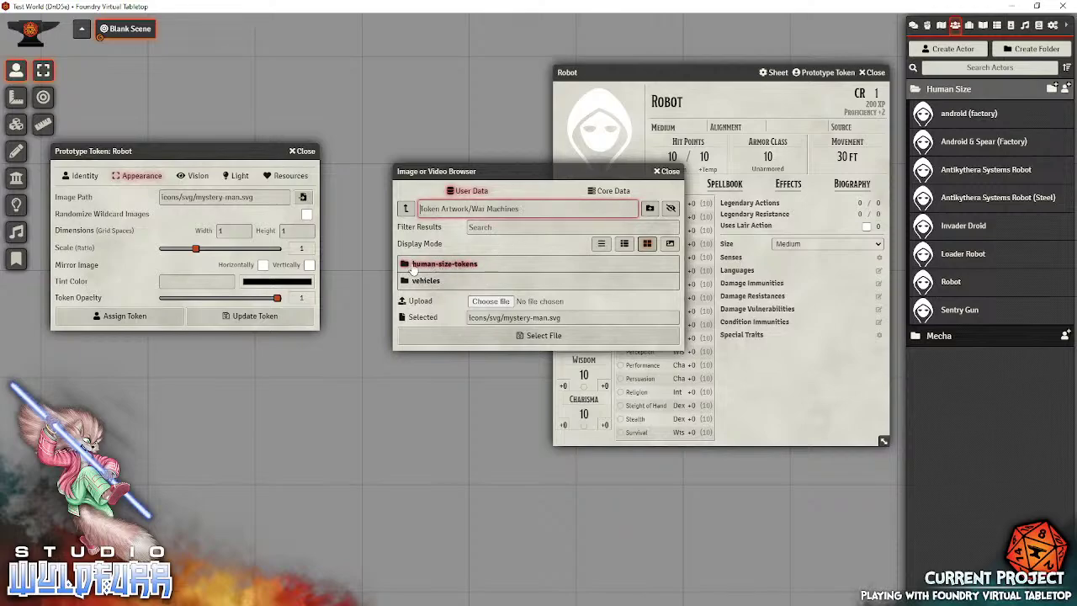
left_click(455, 269)
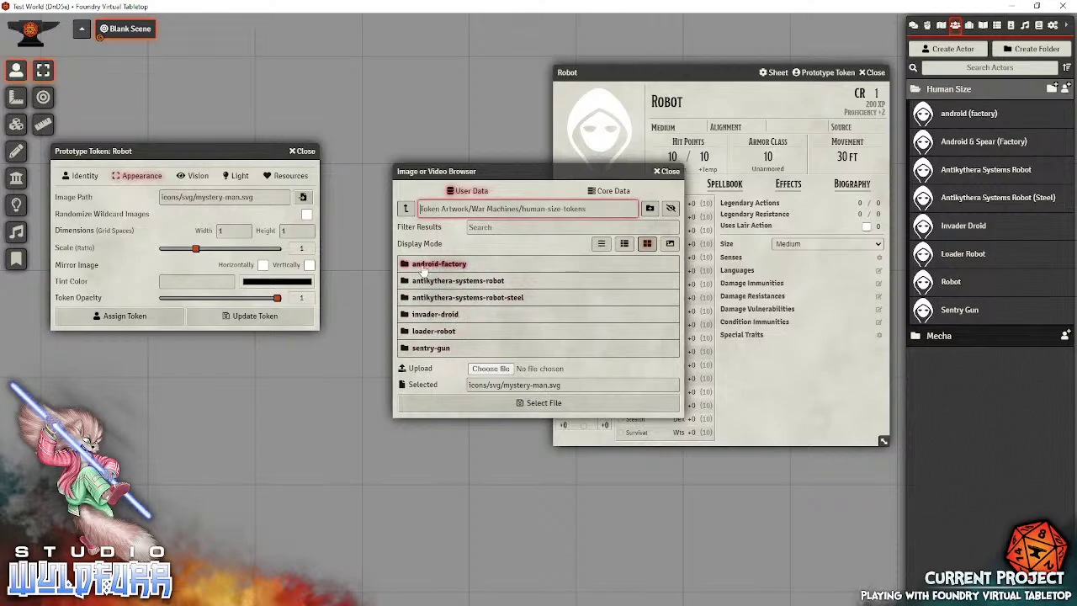
left_click(423, 265)
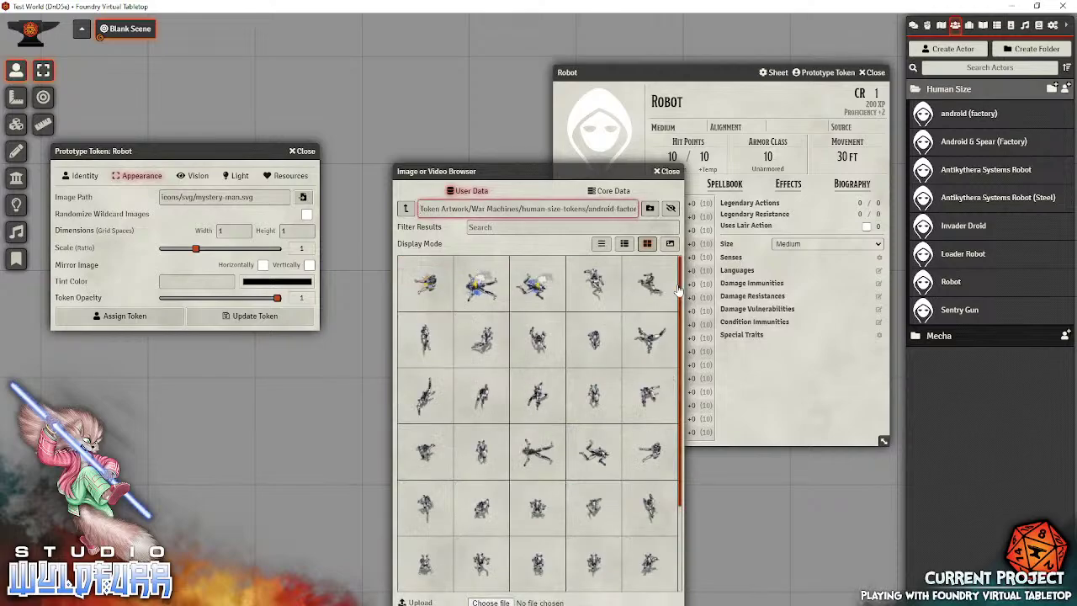
left_click(593, 395)
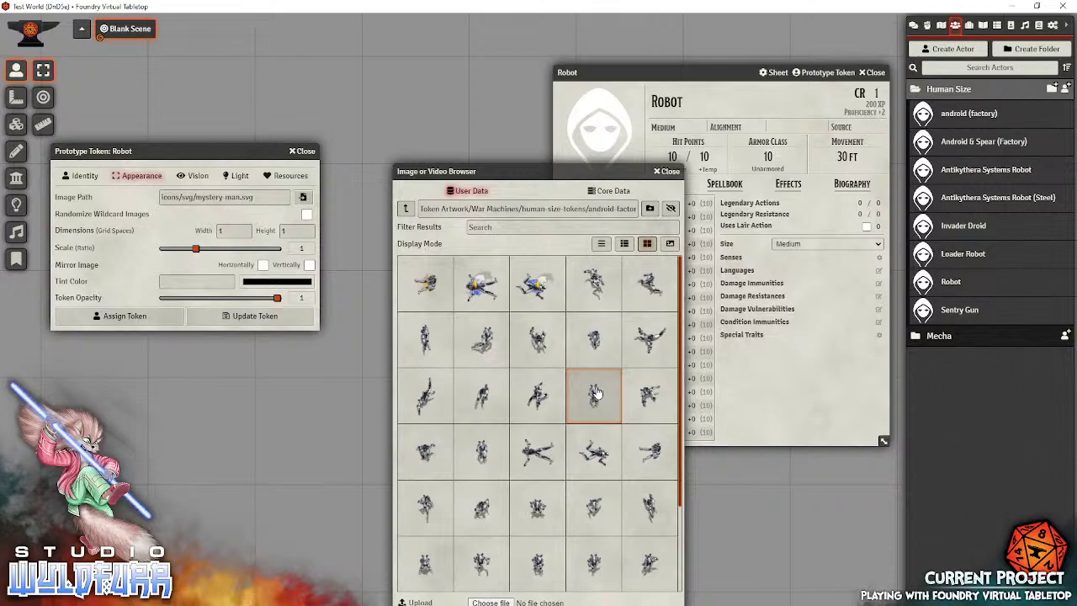
left_click(538, 604)
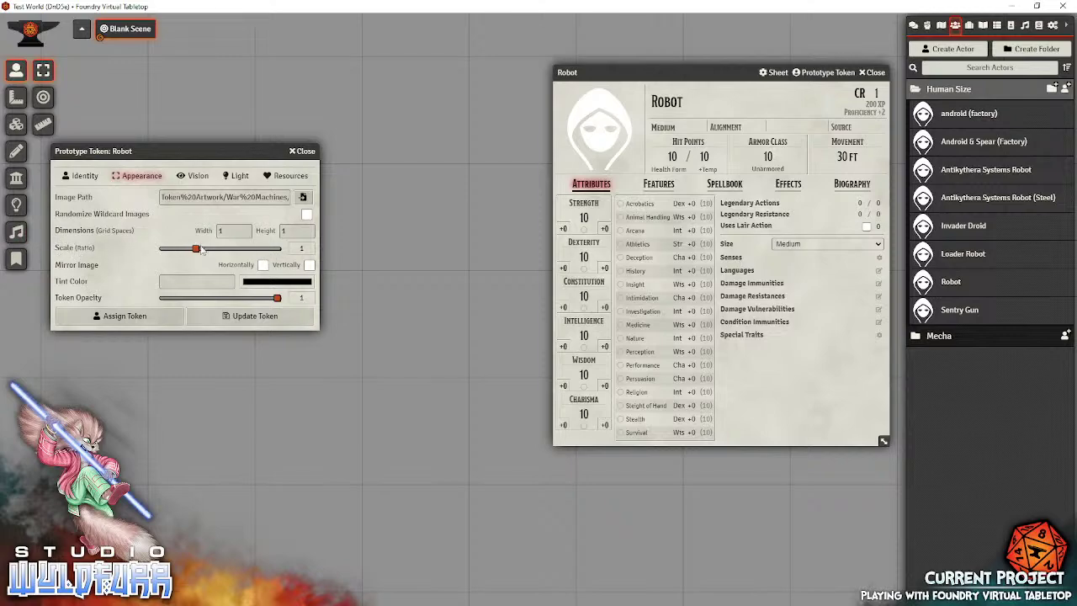
Set the Robot token's image scale to 2, update the prototype token, and close the actor sheet
left_click_drag(196, 251, 237, 252)
left_click(257, 316)
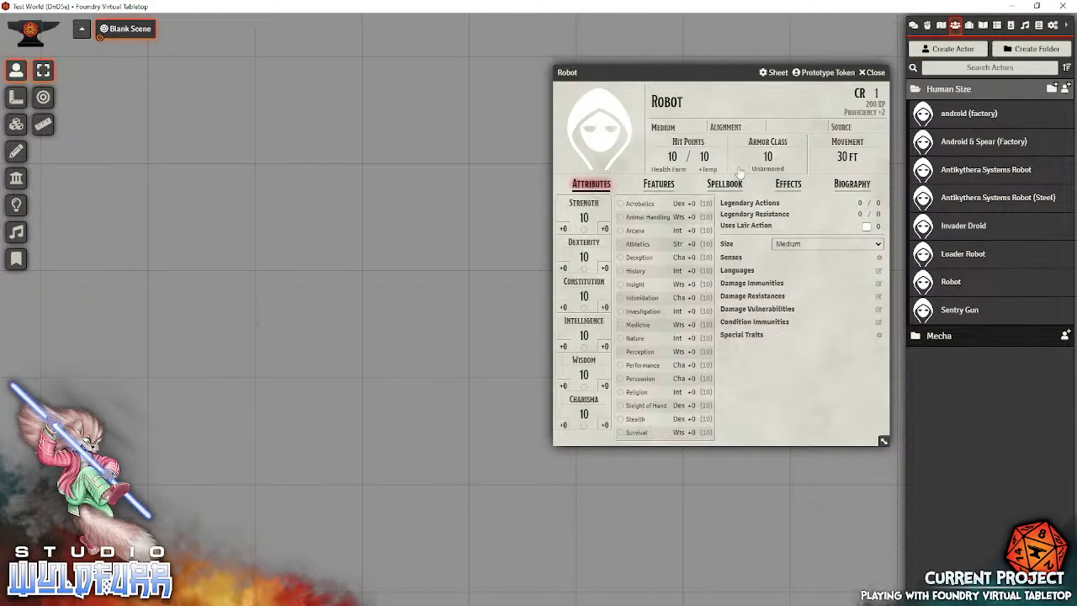
left_click(824, 73)
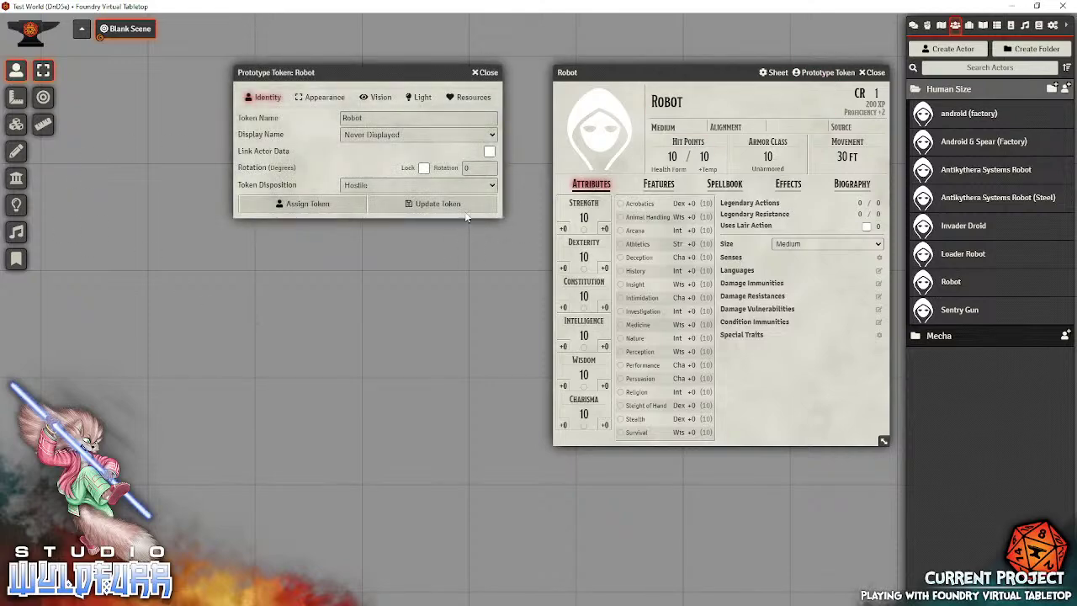
left_click(320, 97)
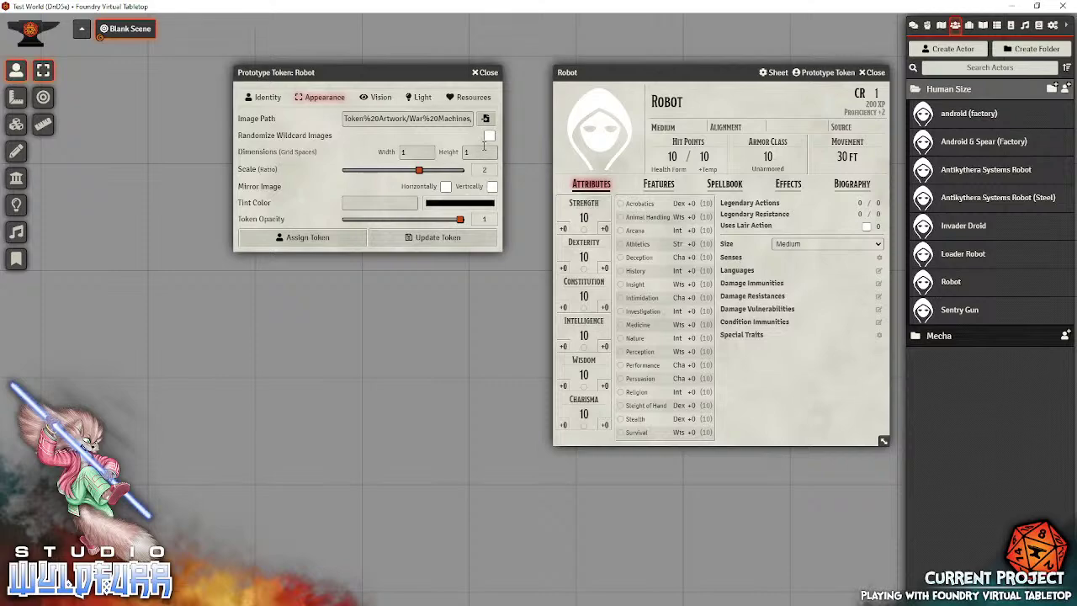
left_click(437, 238)
left_click(873, 73)
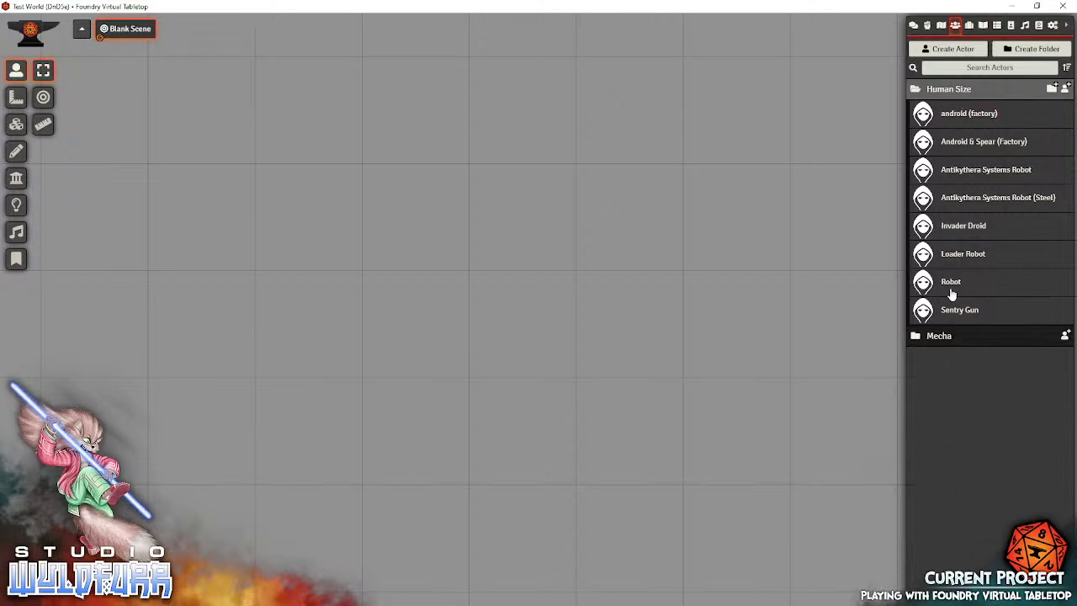
Place a Robot token on the Blank Scene grid and rotate it in place to test the artwork
left_click_drag(954, 283, 455, 220)
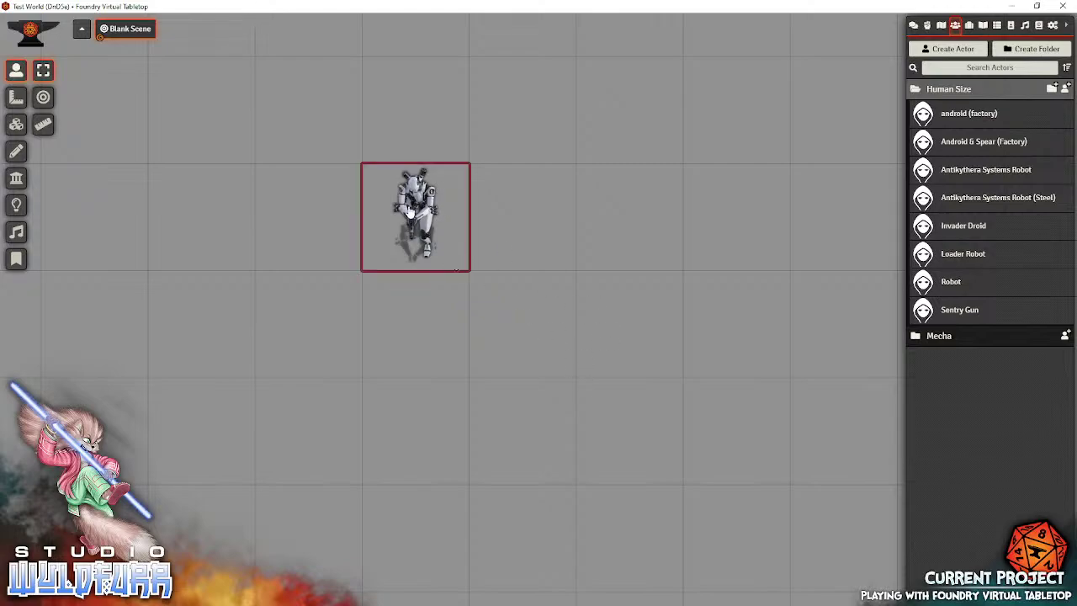
scroll(408, 215, "down", 2)
scroll(412, 221, "up", 4)
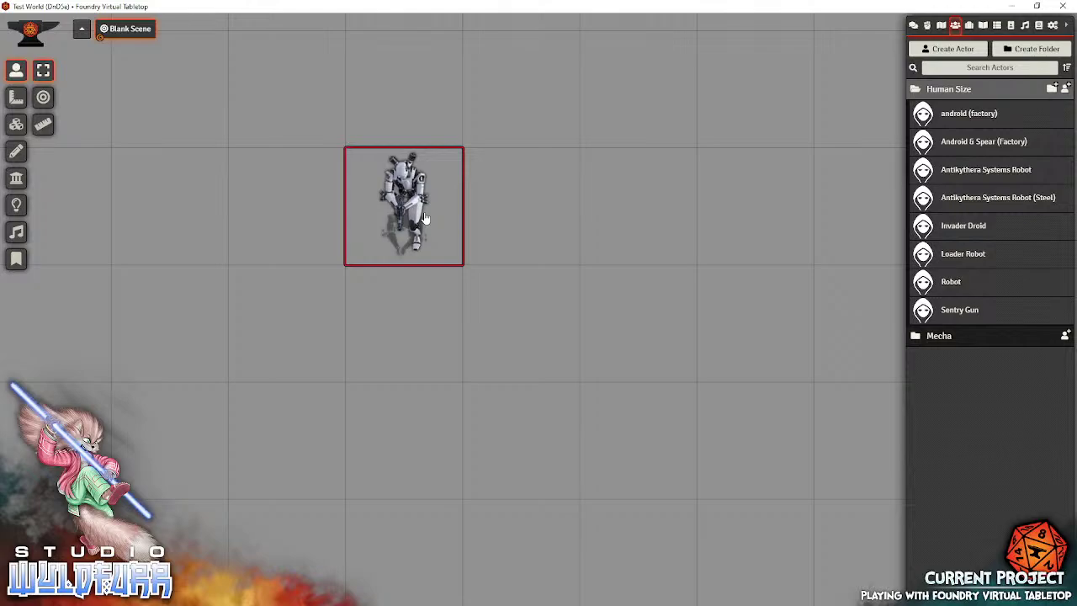
left_click(425, 218)
scroll(414, 214, "down", 3)
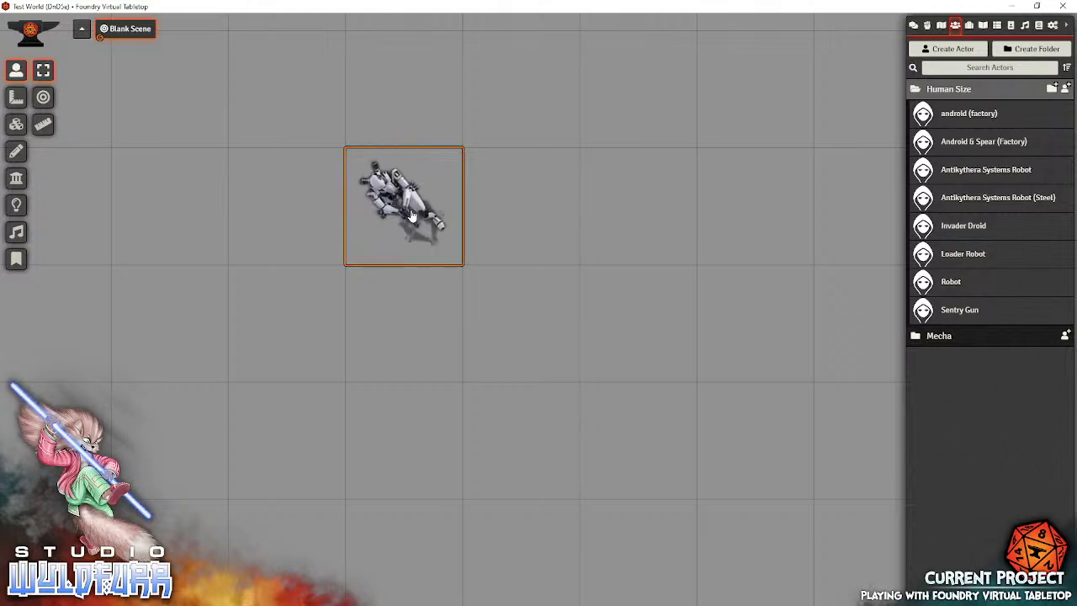
scroll(411, 215, "down", 3)
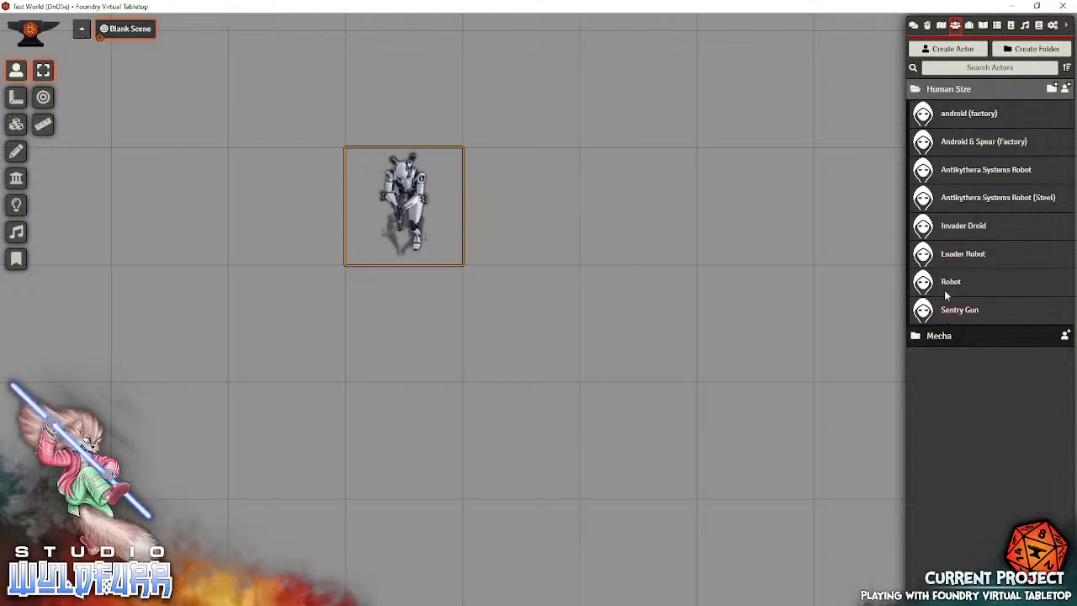
Place three more Robot tokens in a row beside the first one
left_click_drag(948, 283, 575, 222)
left_click_drag(934, 283, 756, 213)
left_click(732, 225)
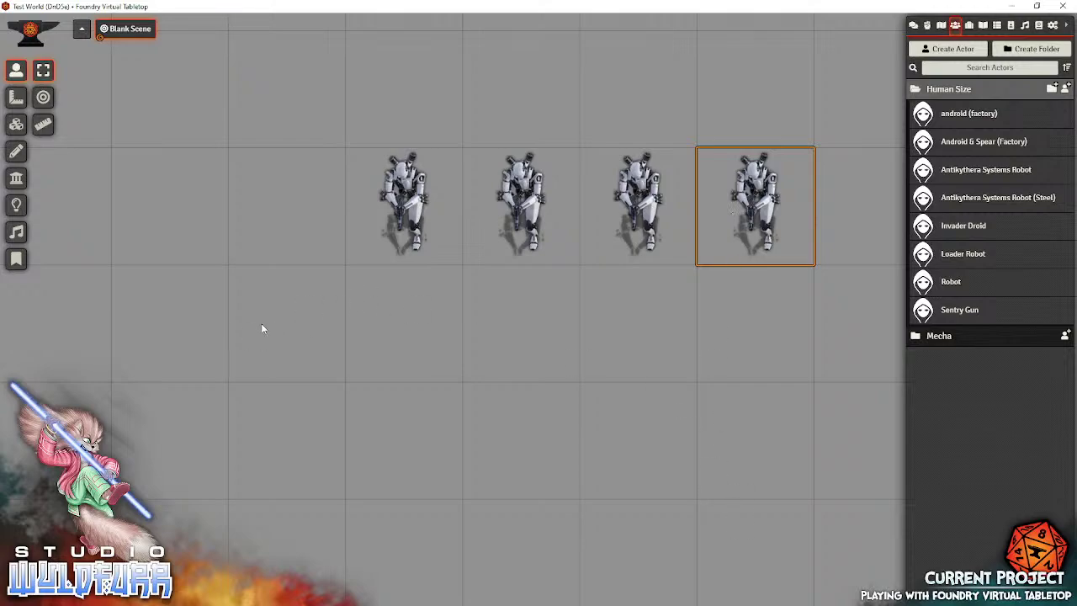
Delete all four Robot tokens from the scene
left_click_drag(261, 325, 802, 111)
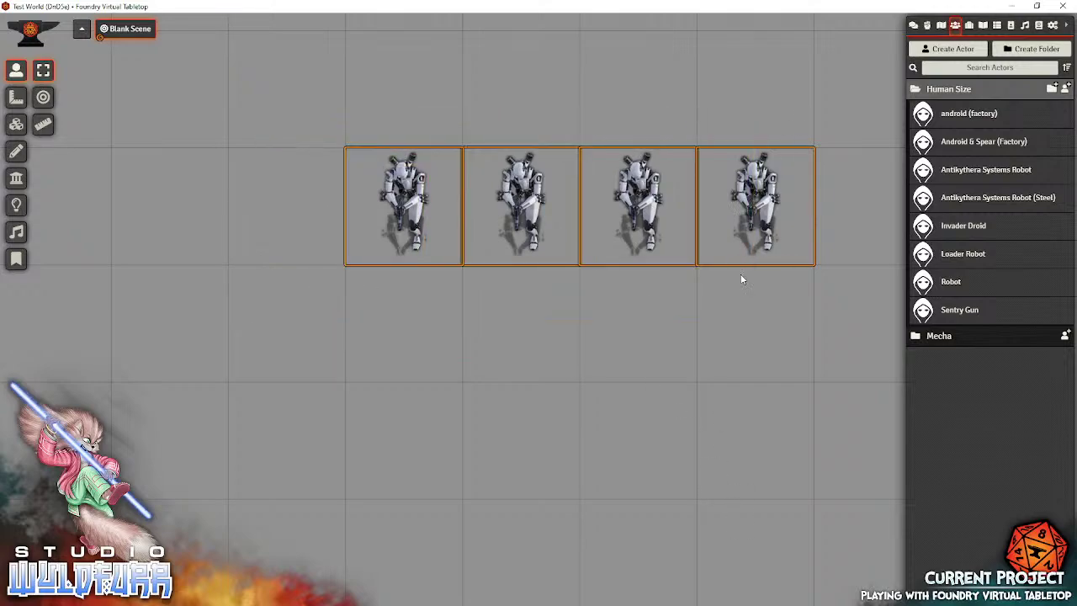
key("Delete")
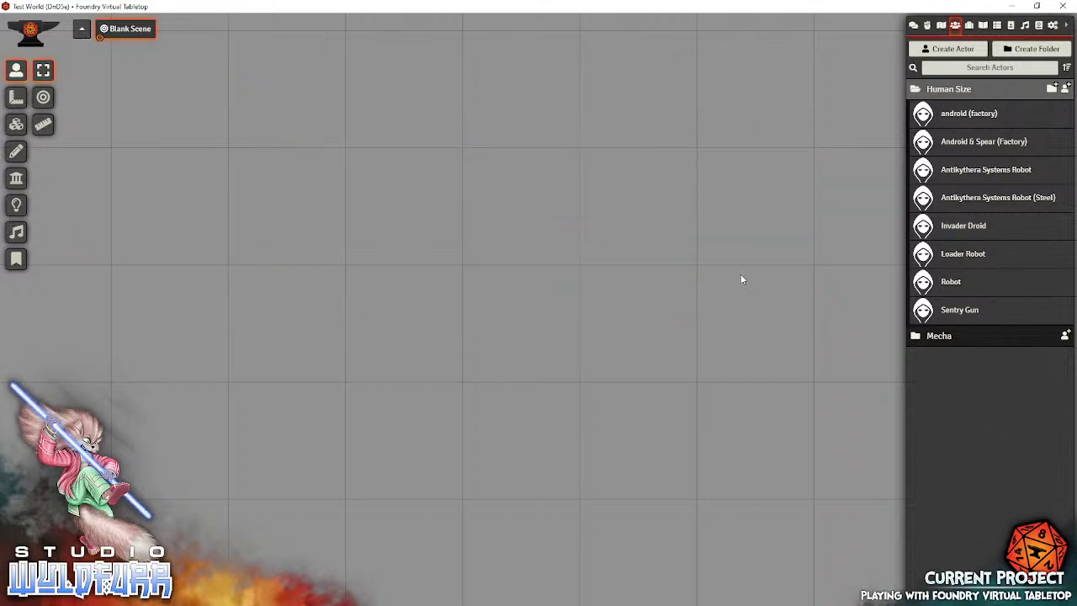
Enable Randomize Wildcard Images in the Robot actor's prototype token appearance settings
left_click(949, 284)
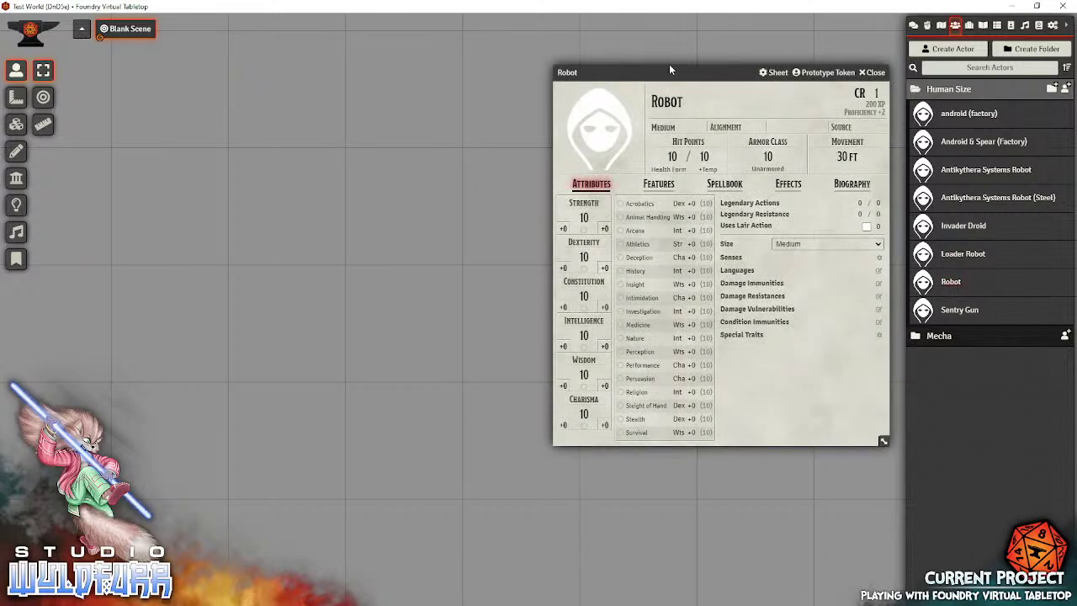
left_click(809, 74)
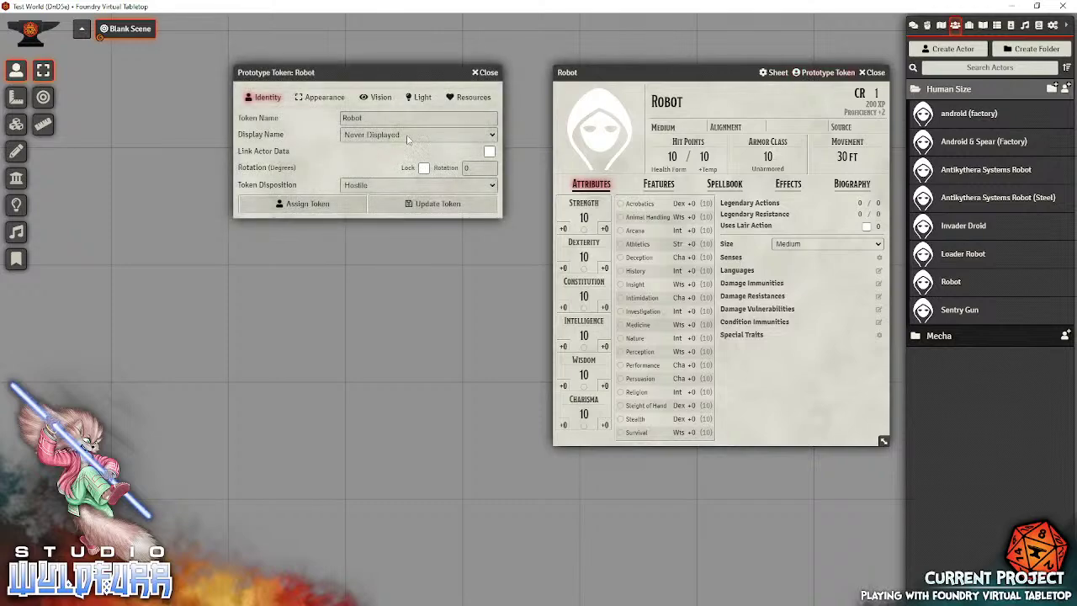
left_click(321, 97)
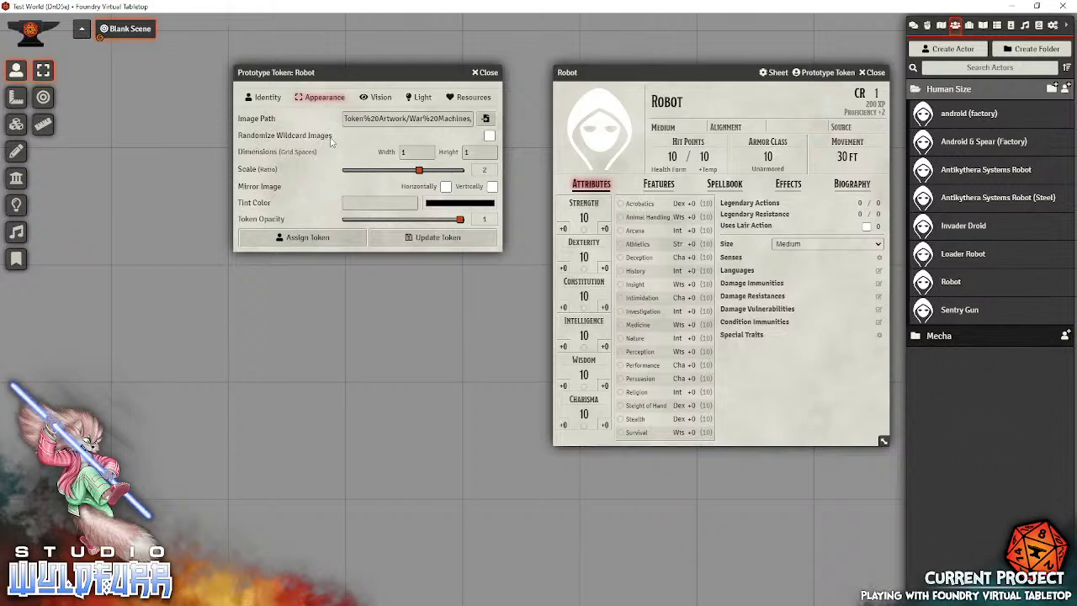
left_click(489, 136)
Replace the image number in the Robot's image path with the wildcard *, update the prototype token, and close the actor sheet
left_click(354, 119)
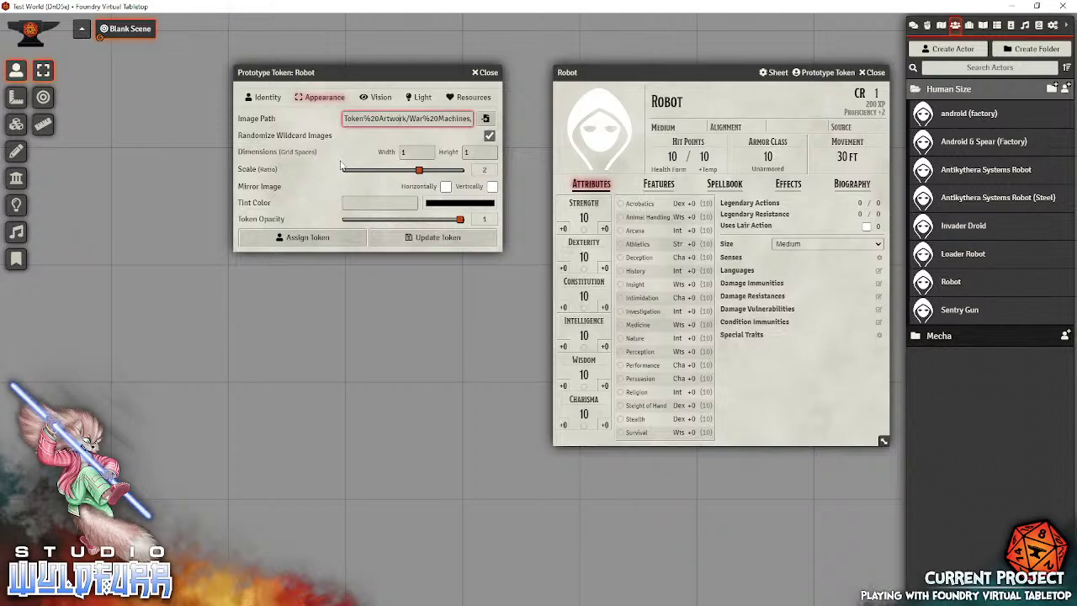
key("End")
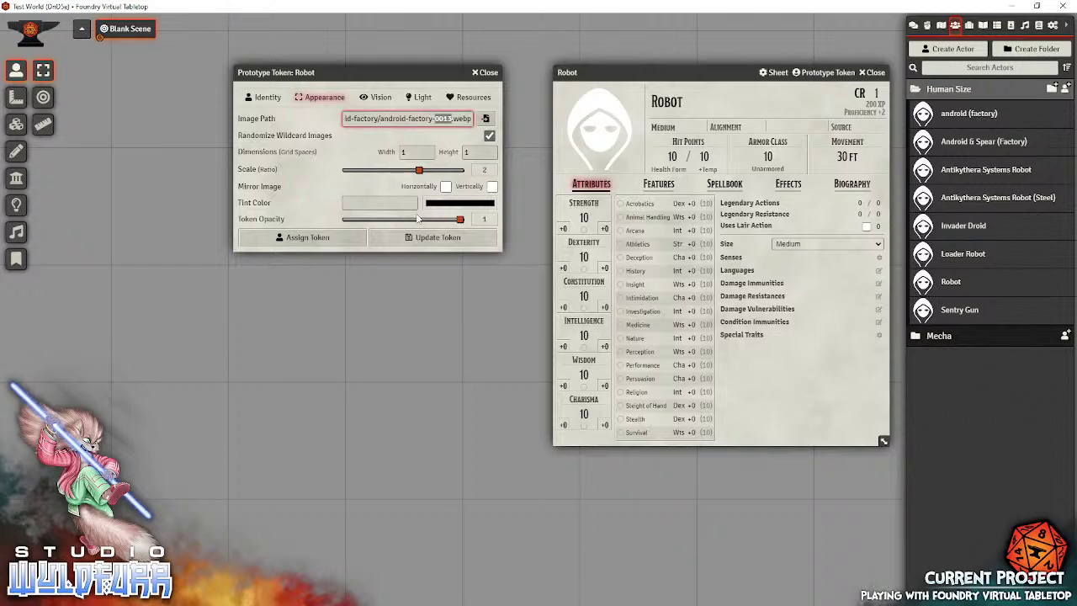
key("BackSpace")
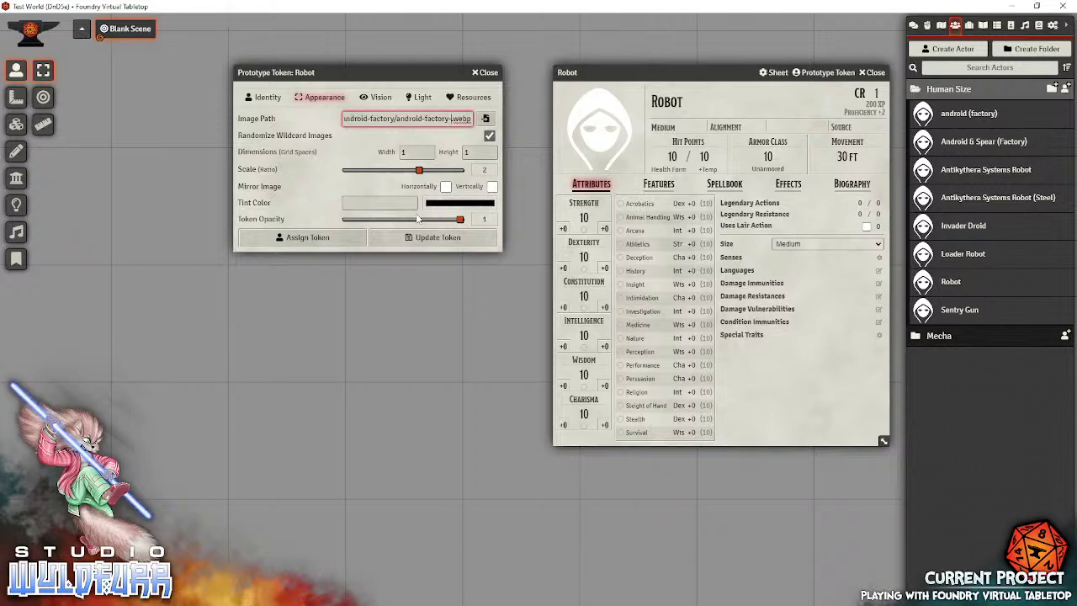
type("*")
left_click(431, 237)
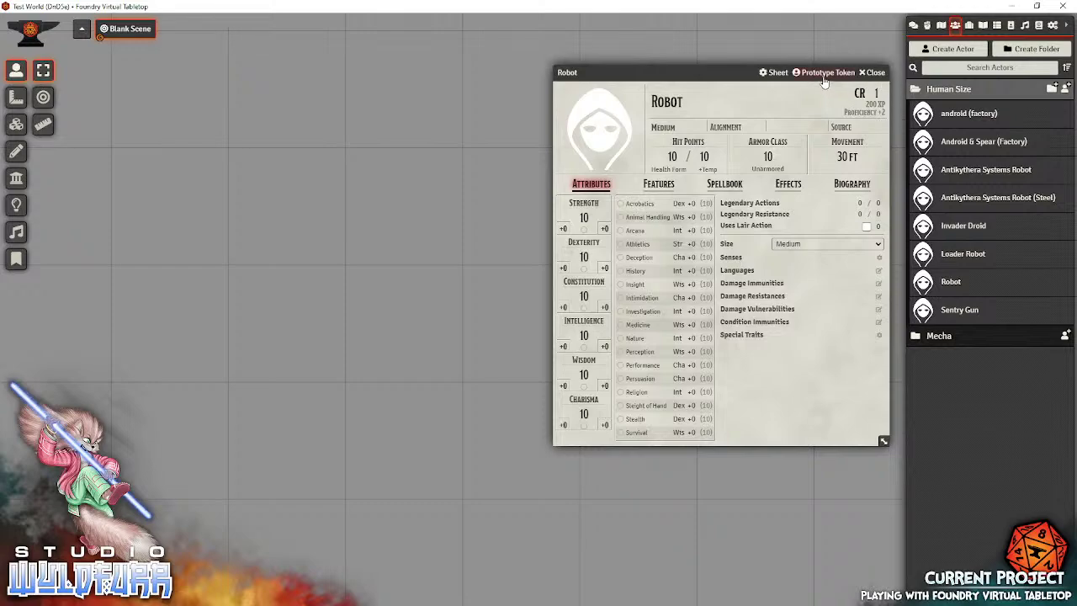
left_click(872, 73)
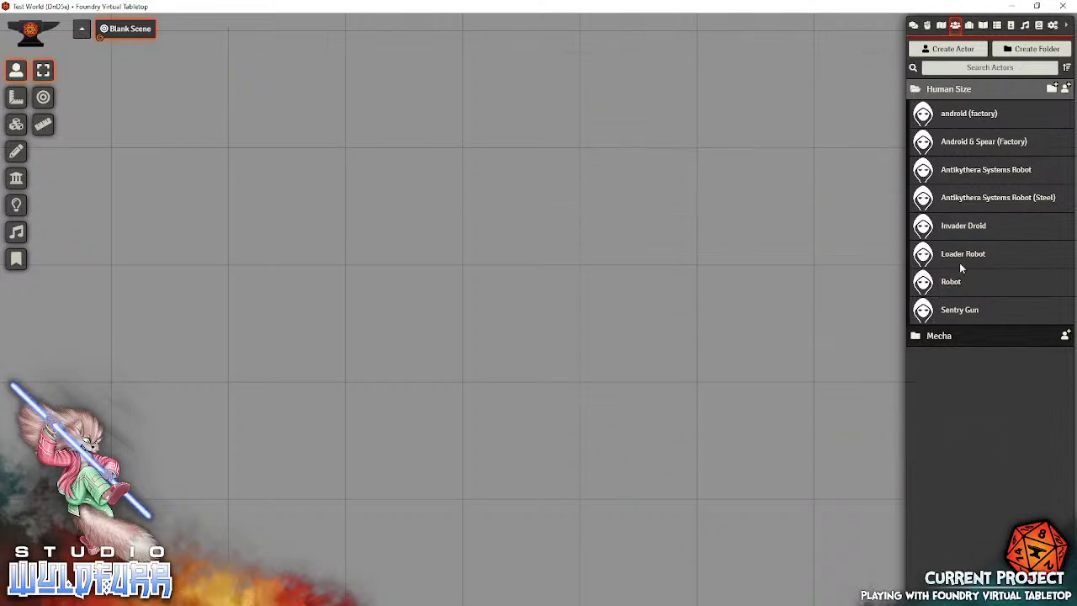
Place six Robot tokens on the Blank Scene in two rows of three to test the random artwork
left_click_drag(952, 282, 400, 215)
left_click(525, 263)
left_click_drag(949, 283, 521, 209)
left_click_drag(961, 283, 652, 208)
left_click_drag(953, 284, 638, 324)
left_click_drag(949, 286, 531, 320)
left_click_drag(950, 286, 407, 318)
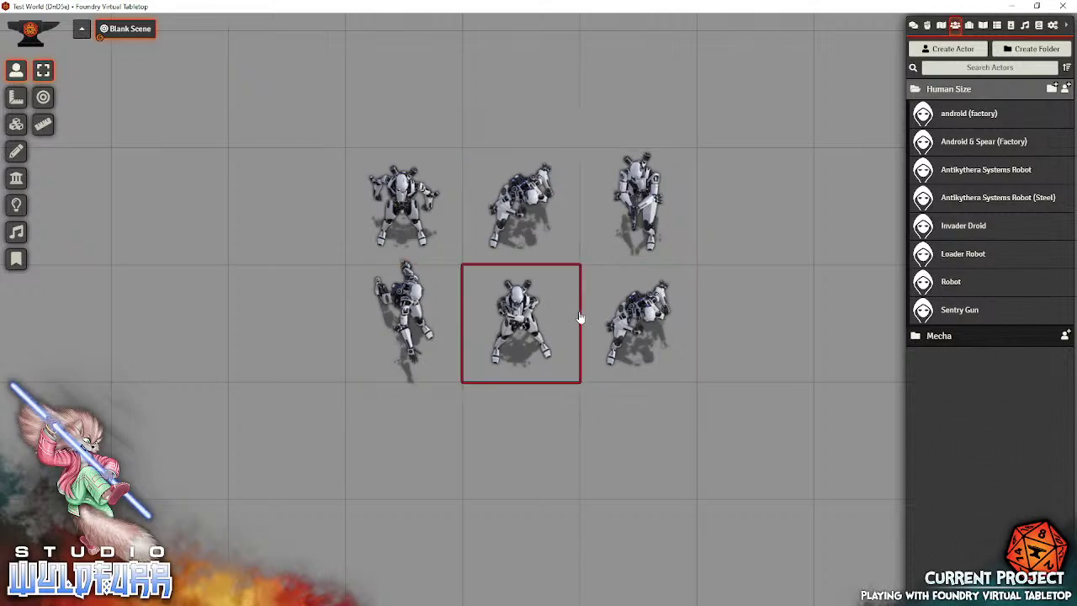
Change the first Robot token's image in the upper row to the sprawled android-factory-0018.webp artwork and update the token
left_click(401, 194)
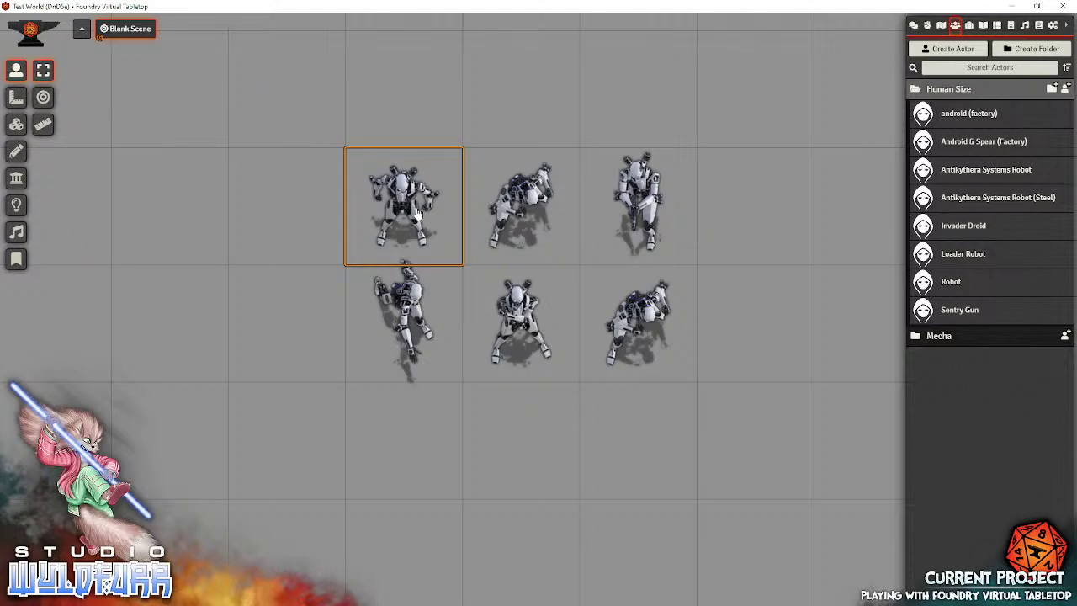
double_click(410, 208)
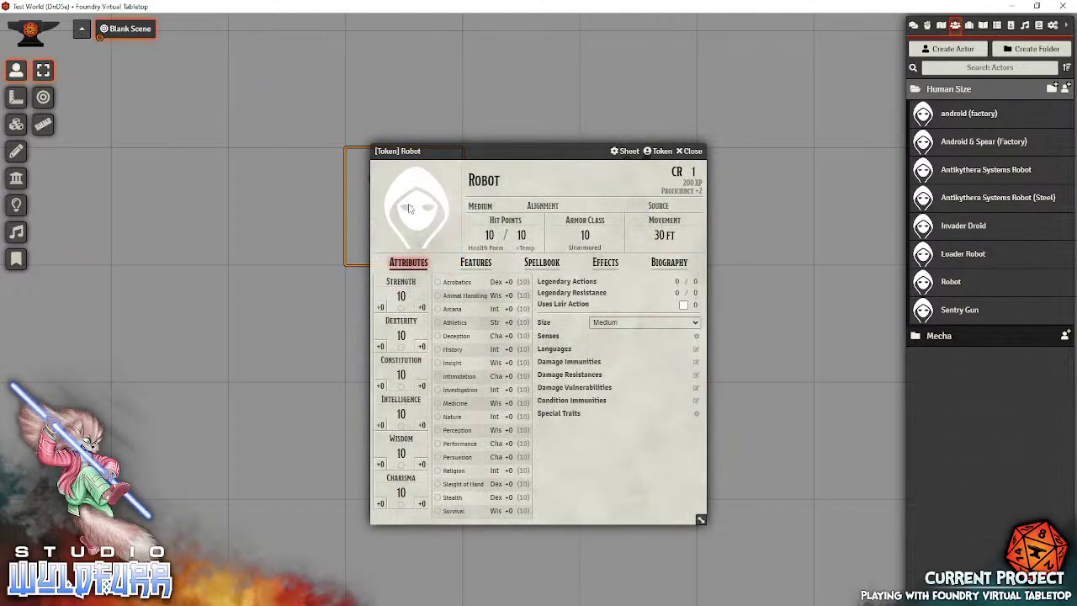
left_click_drag(594, 152, 862, 160)
left_click(916, 159)
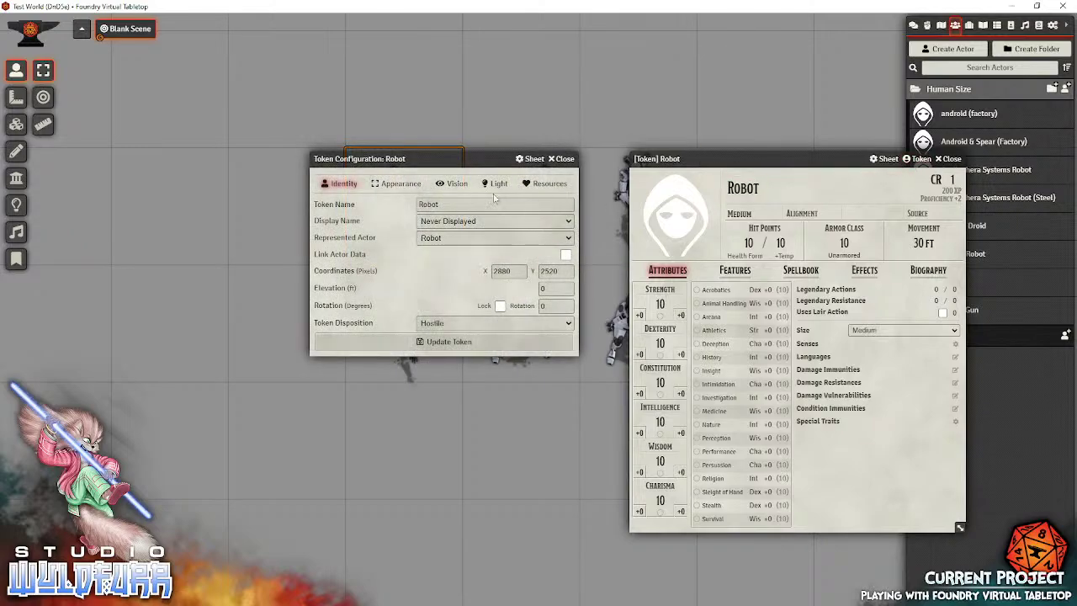
left_click_drag(421, 157, 424, 400)
left_click(408, 425)
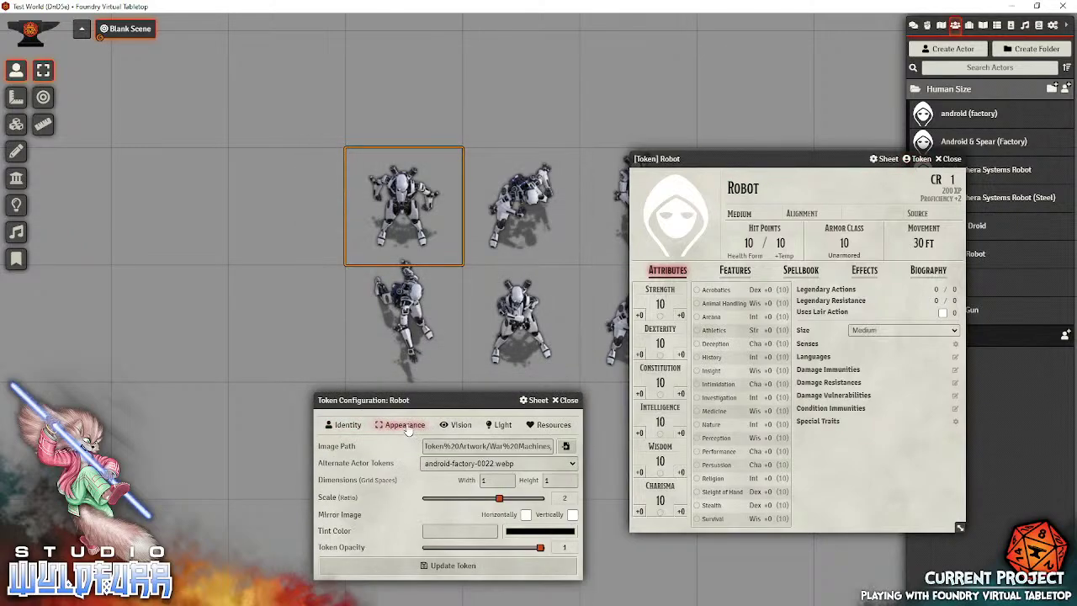
left_click(571, 446)
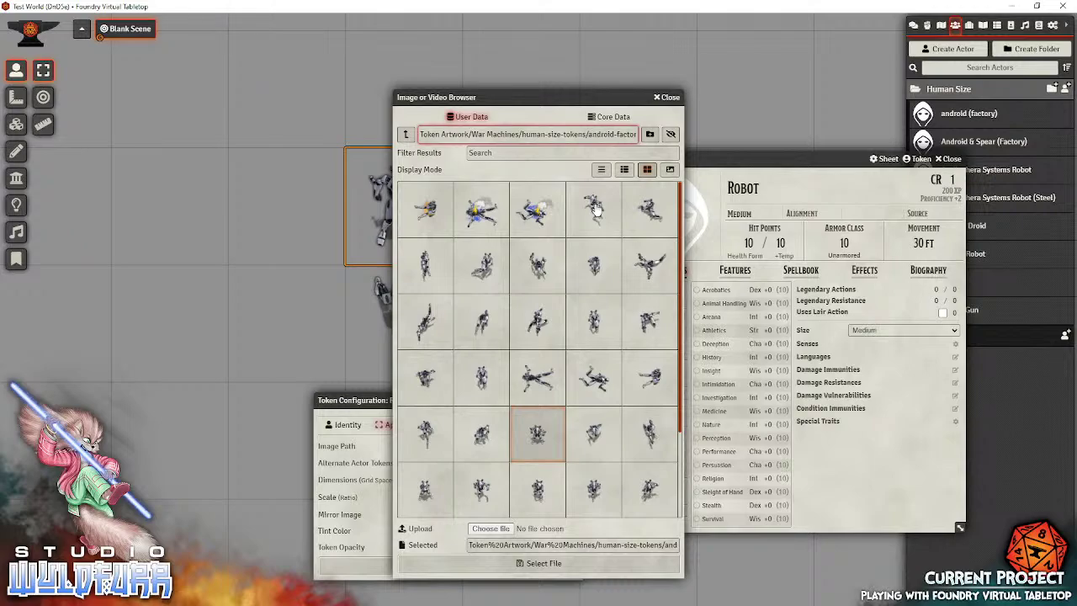
scroll(568, 421, "down", 2)
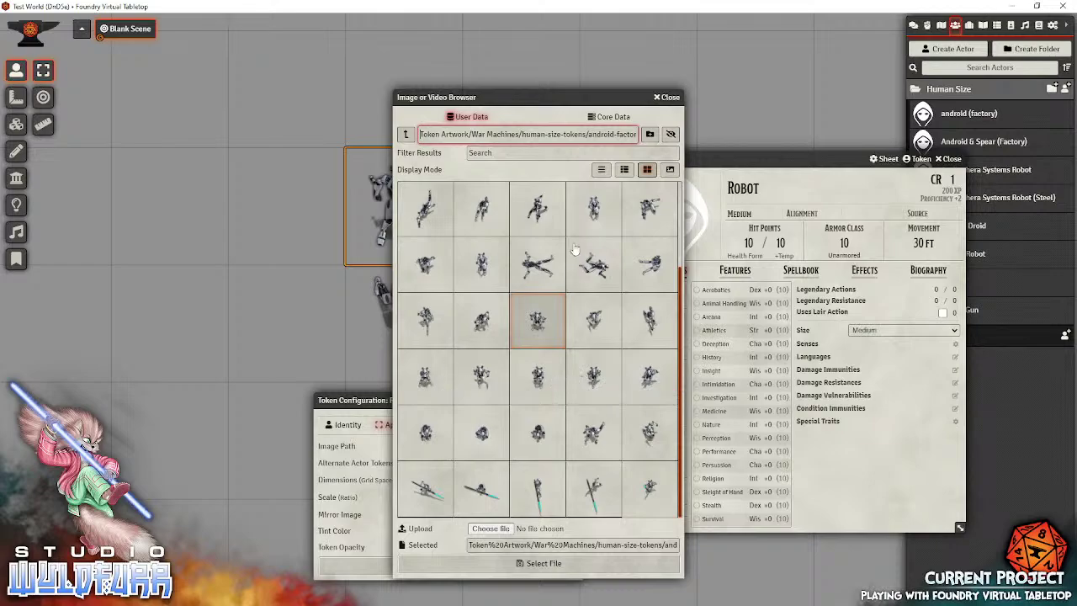
left_click(591, 269)
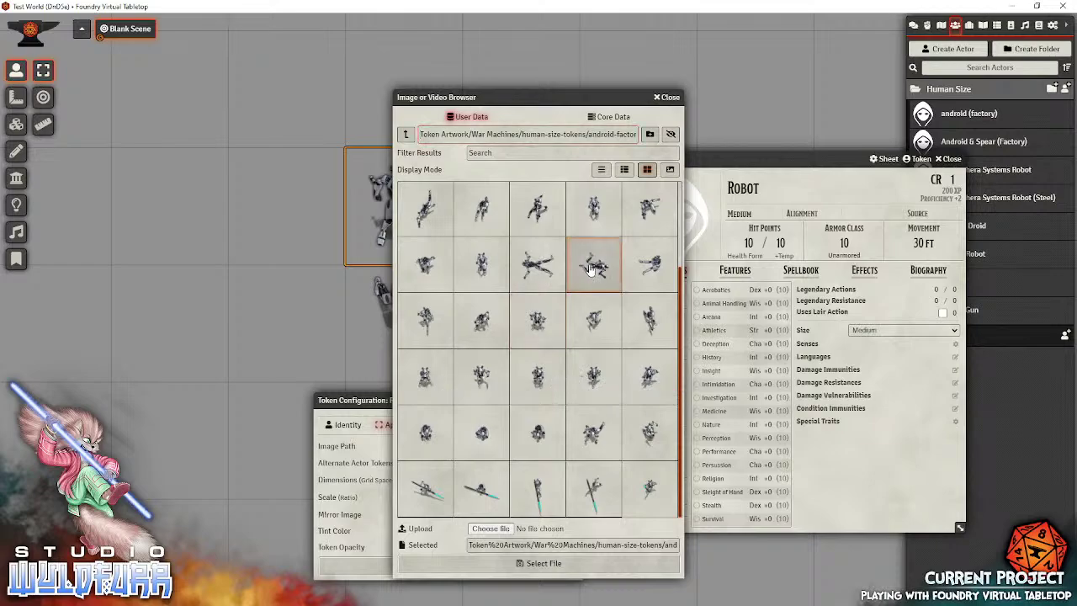
left_click(543, 562)
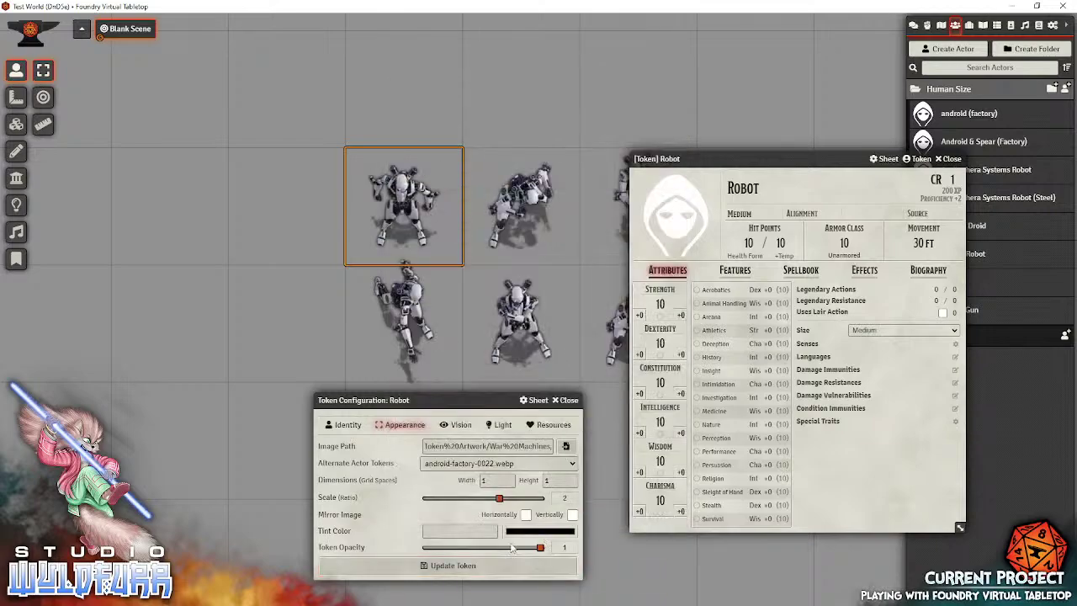
left_click(486, 565)
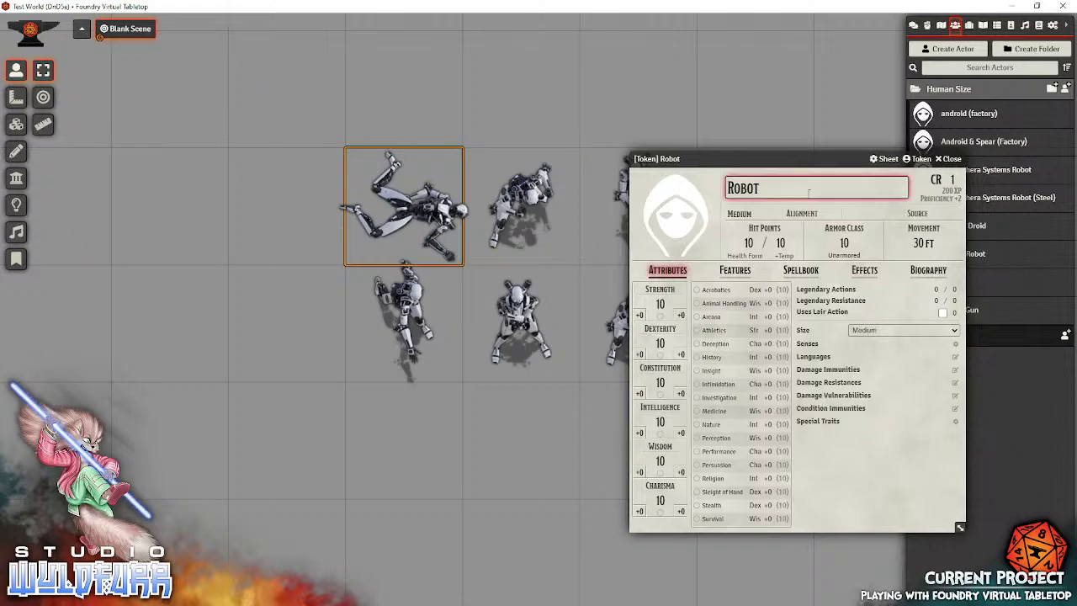
Change the same token's image to the burning, destroyed android artwork android-factory-0001.webp and update the token
left_click(929, 160)
left_click_drag(424, 157, 198, 369)
left_click(175, 395)
left_click(336, 417)
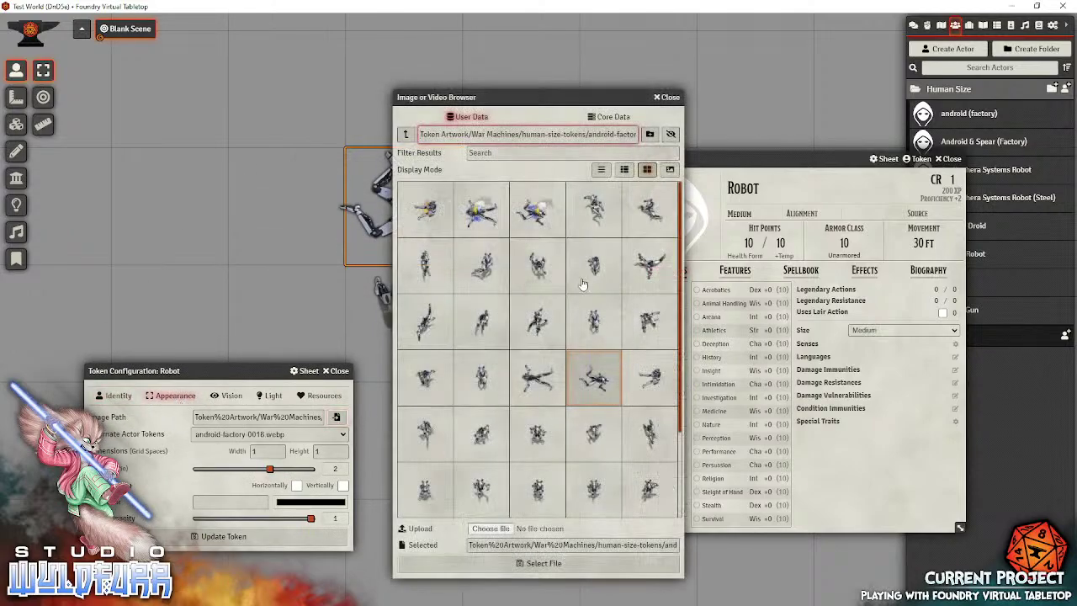
left_click(488, 210)
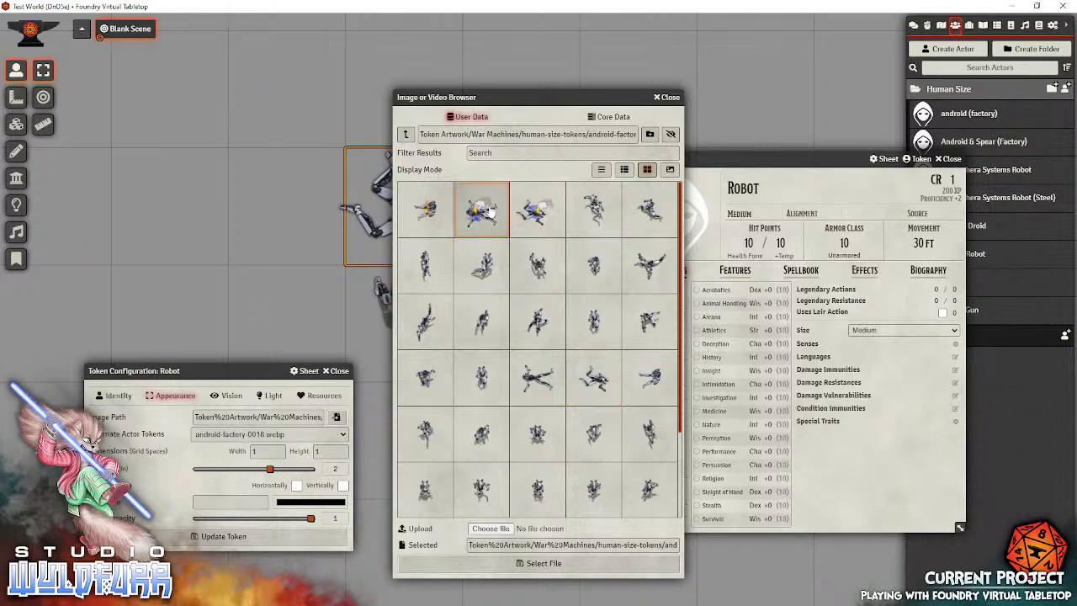
left_click(538, 562)
left_click(237, 542)
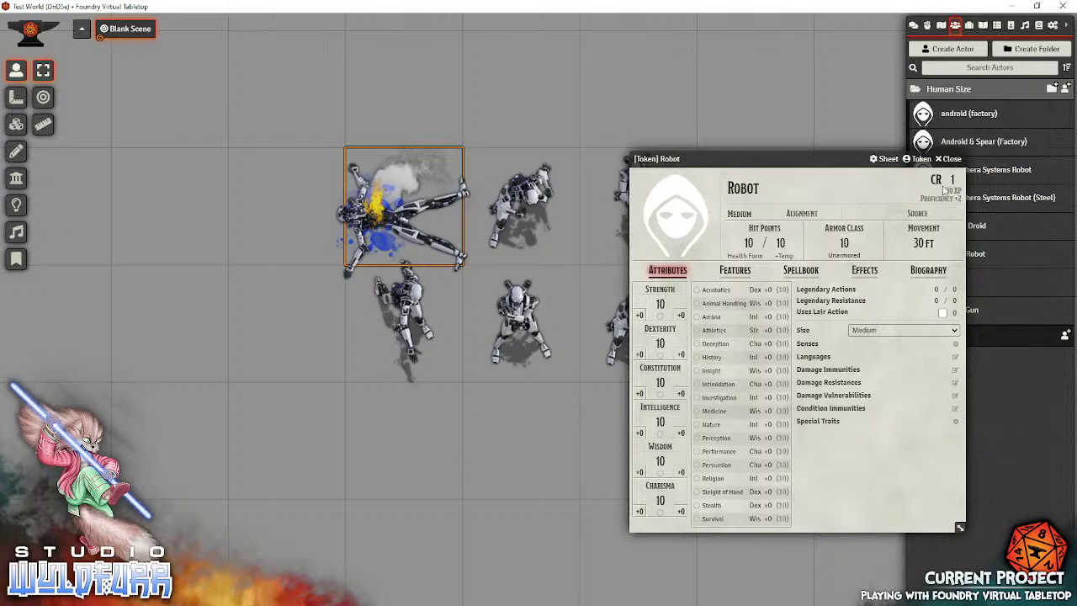
Close the token's actor sheet and delete all six Robot tokens from the scene
left_click(950, 159)
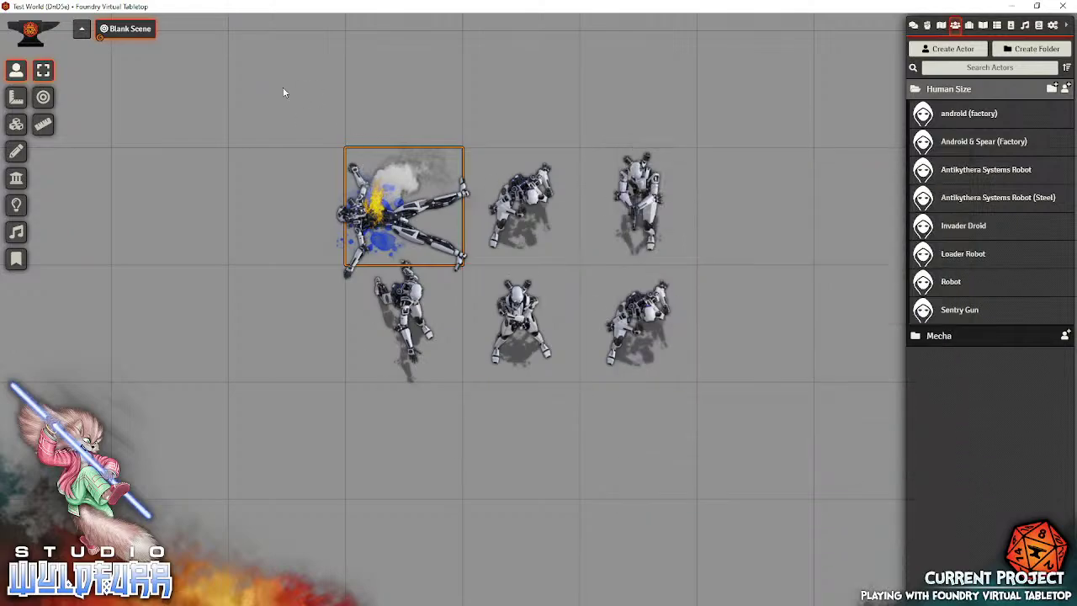
left_click_drag(283, 93, 781, 461)
key("Delete")
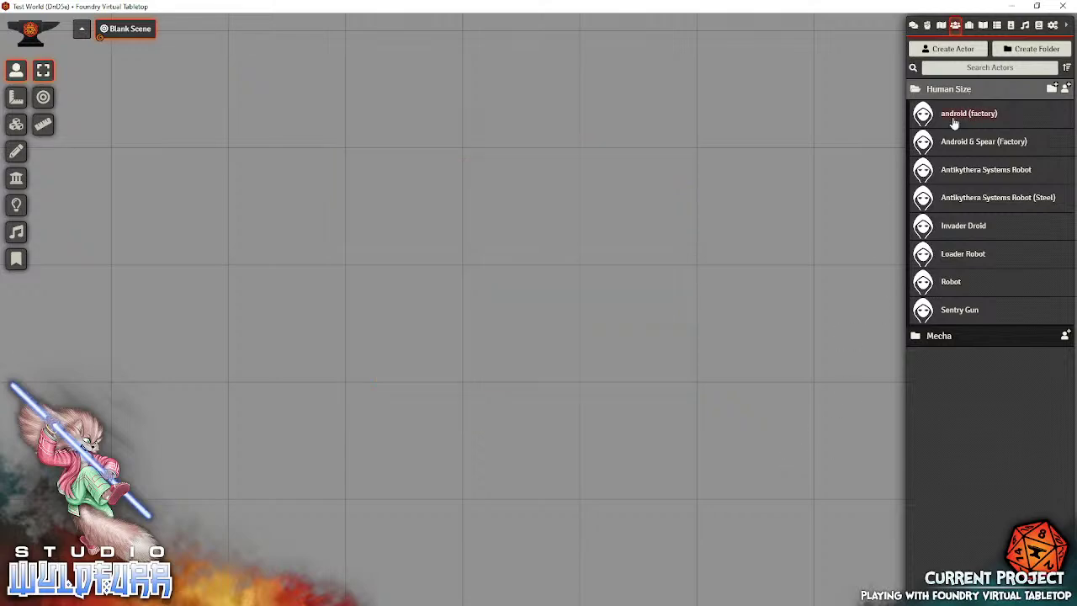
Place two android (factory) tokens and one Android & Spear (Factory) token on the scene
left_click_drag(954, 123, 274, 209)
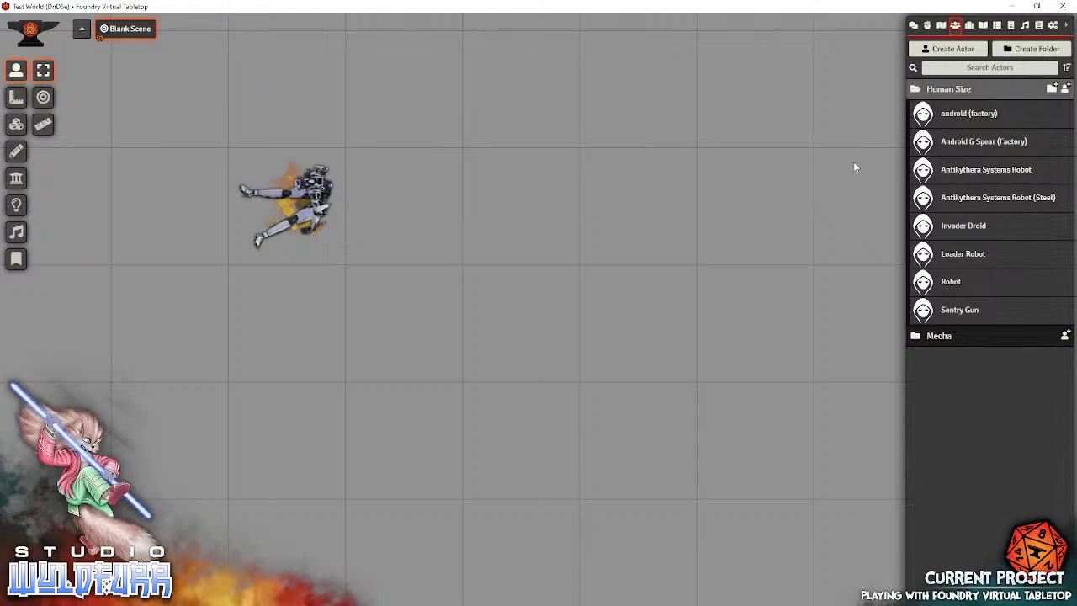
left_click_drag(939, 117, 418, 108)
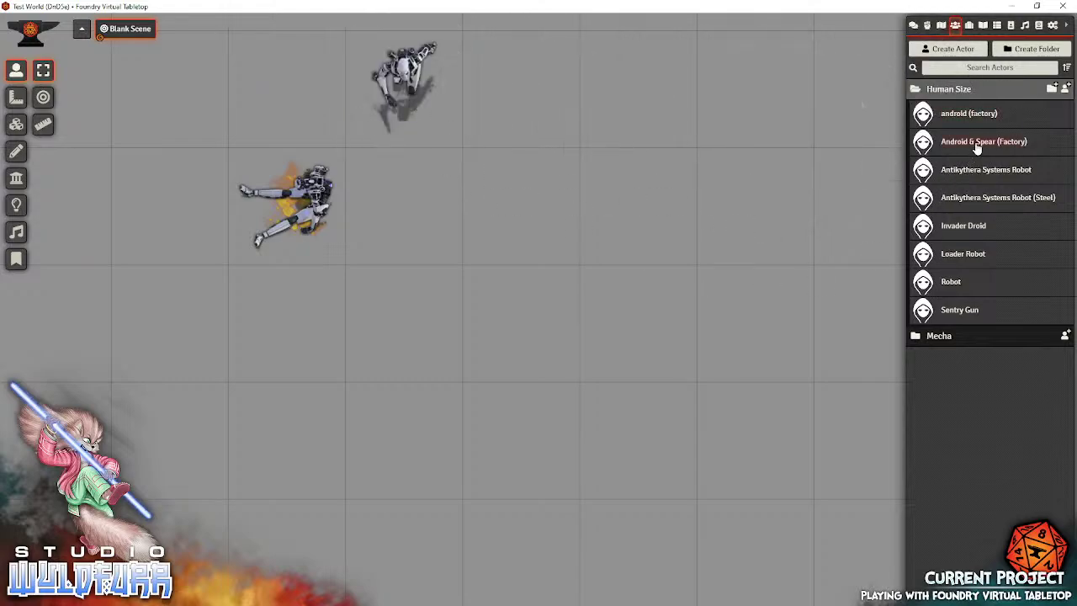
left_click_drag(976, 145, 557, 236)
left_click(291, 206)
key("Escape")
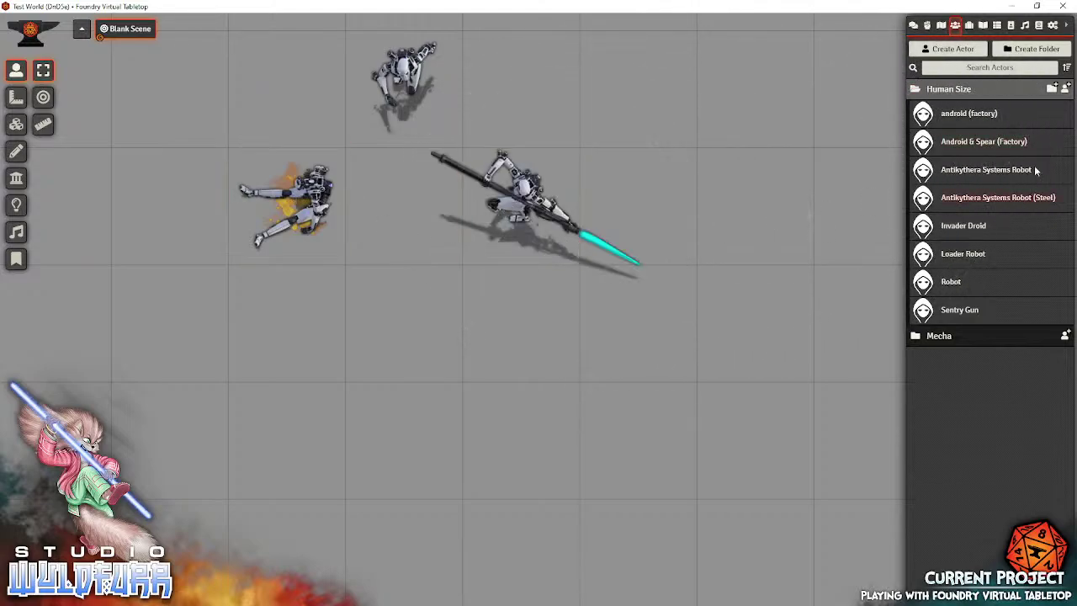
Review the Android & Spear (Factory) prototype token's appearance settings, including its image scale, and close its windows
left_click(530, 215)
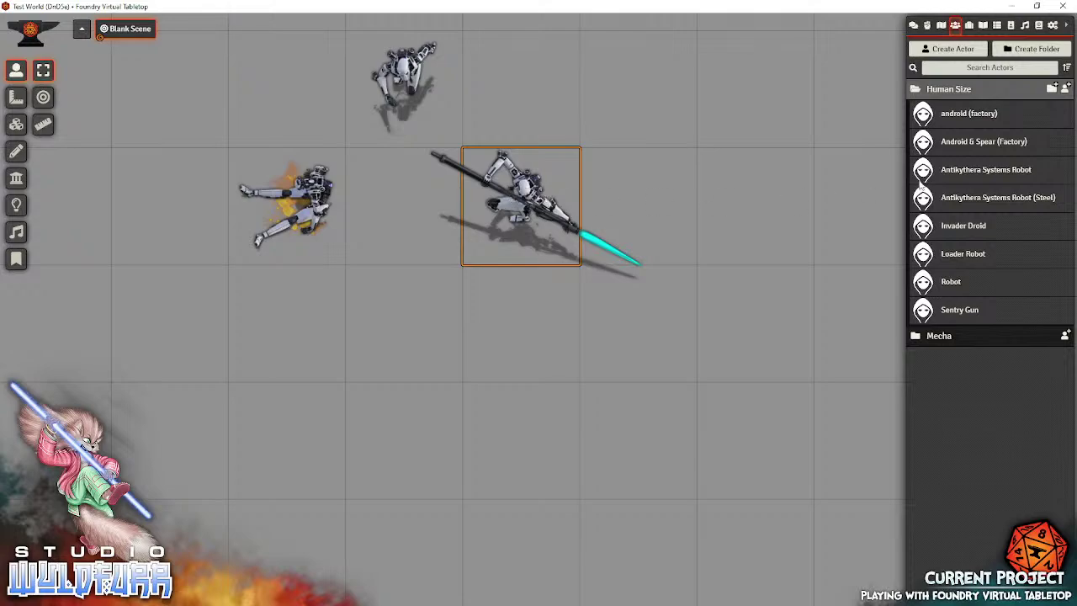
left_click(973, 143)
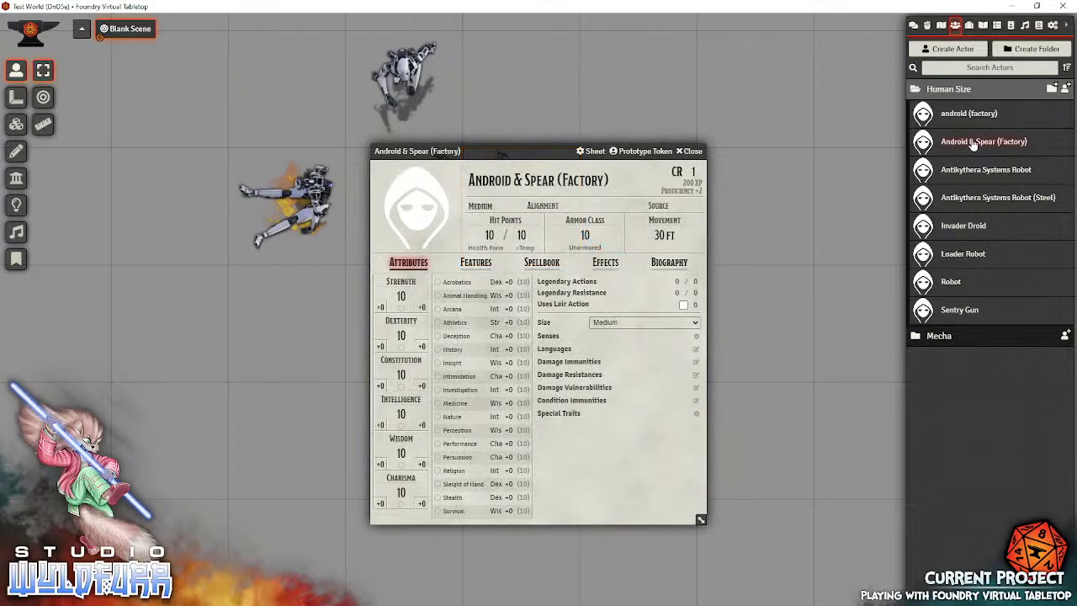
left_click(645, 152)
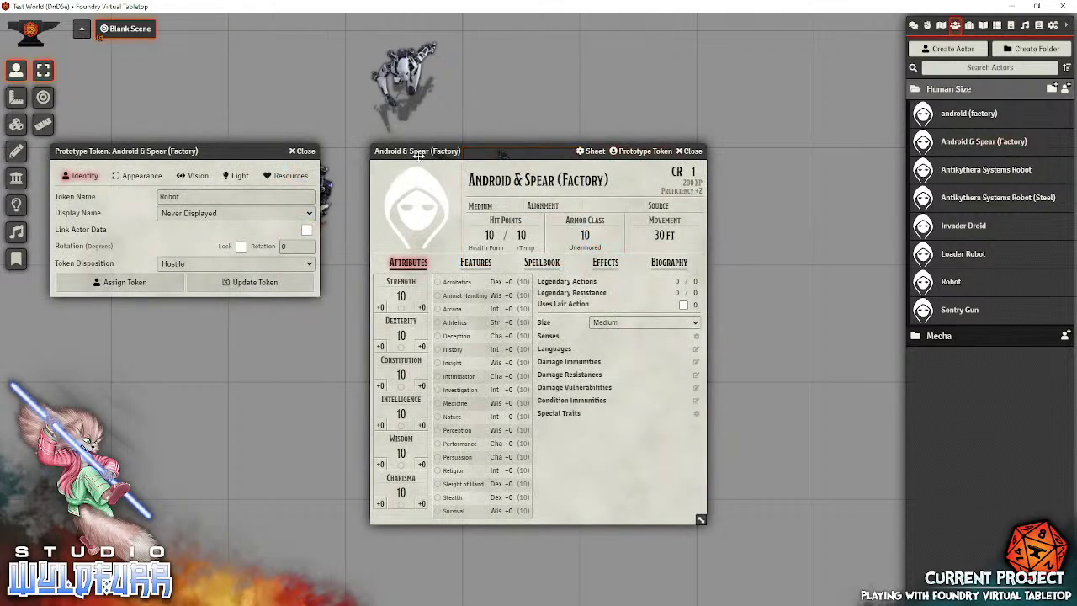
left_click(136, 175)
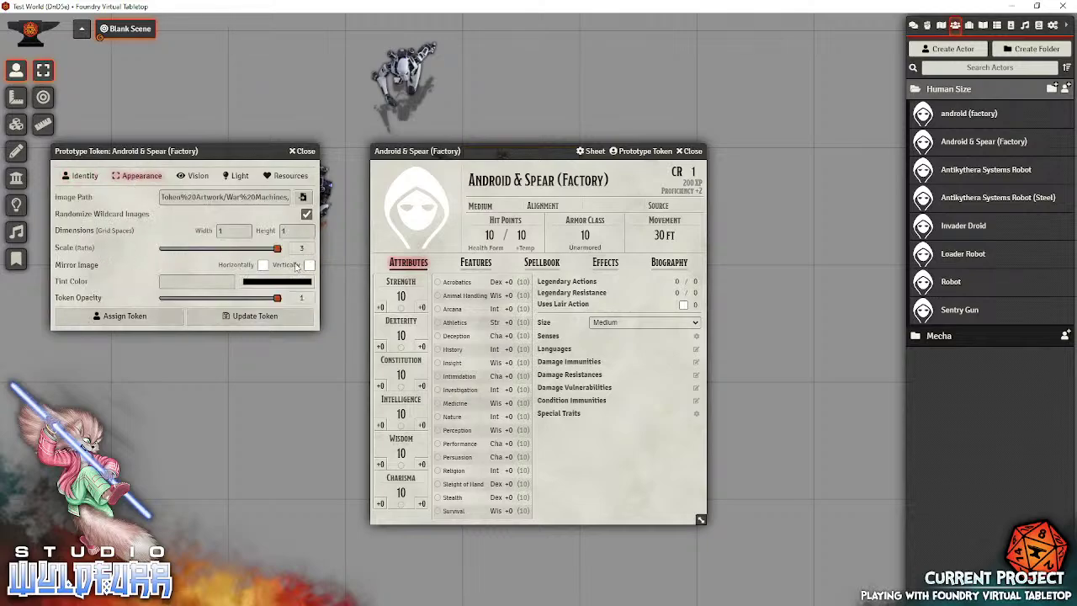
left_click(302, 151)
left_click(689, 151)
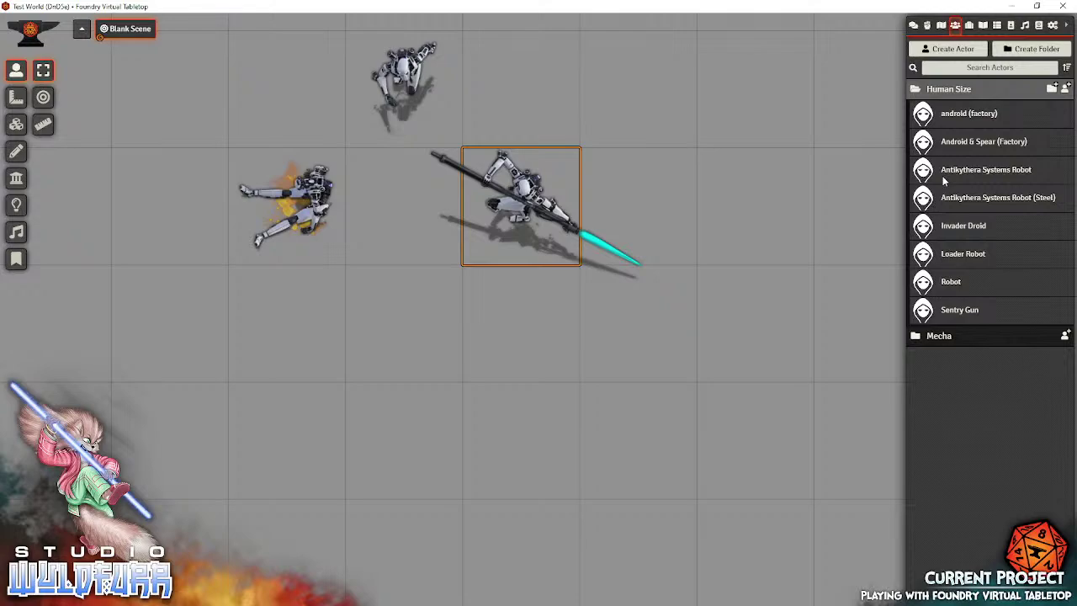
Examine the Android & Spear (Factory) prototype token's image folder as a file list, down to the spear-guard-android-factory files, and close the browser
left_click(998, 143)
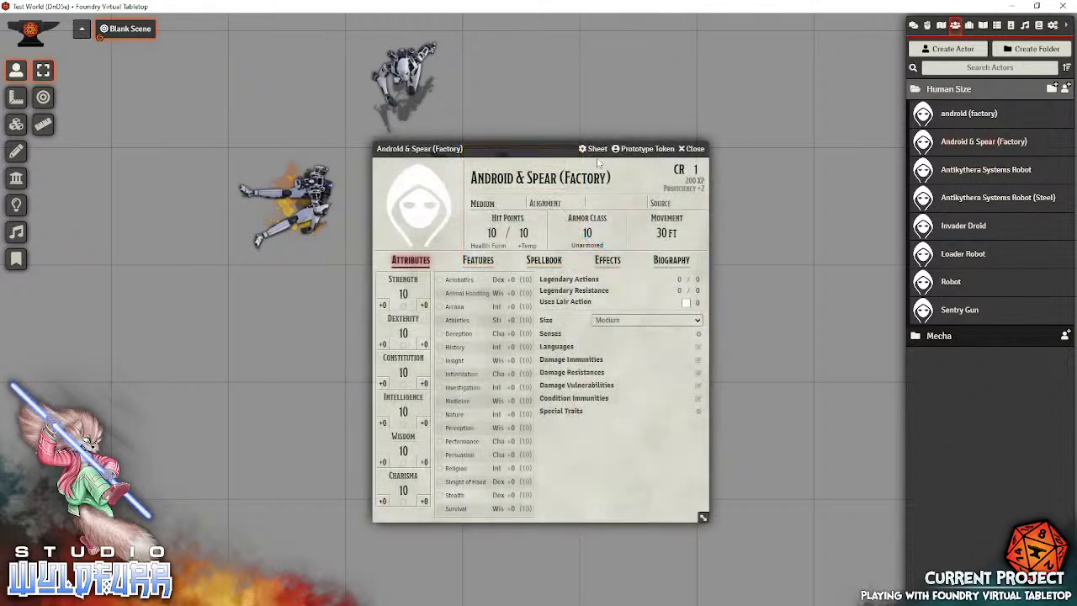
left_click(633, 149)
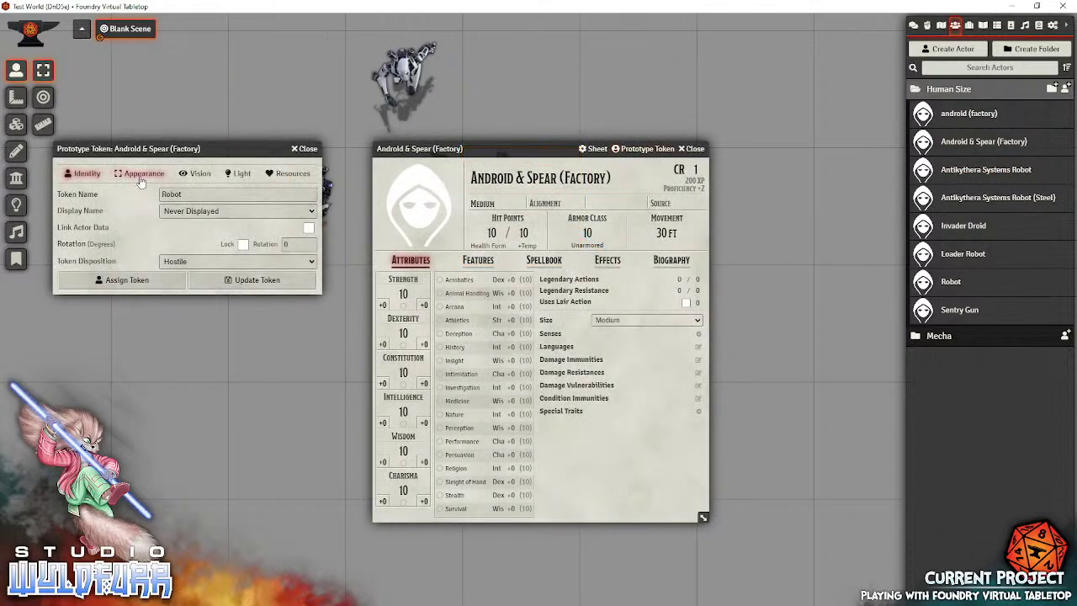
left_click(142, 177)
left_click(304, 194)
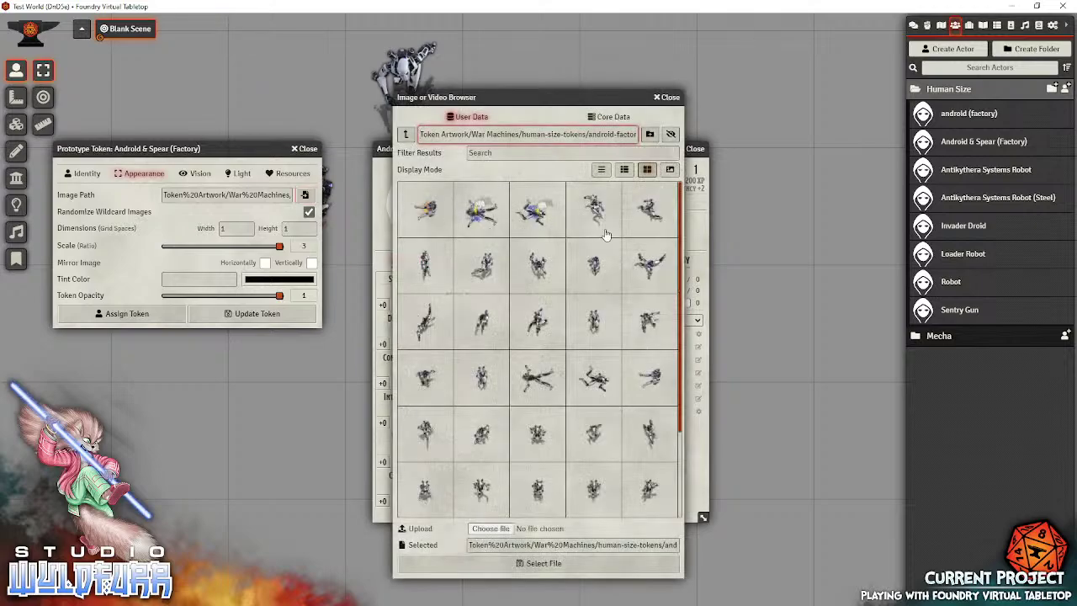
left_click(624, 169)
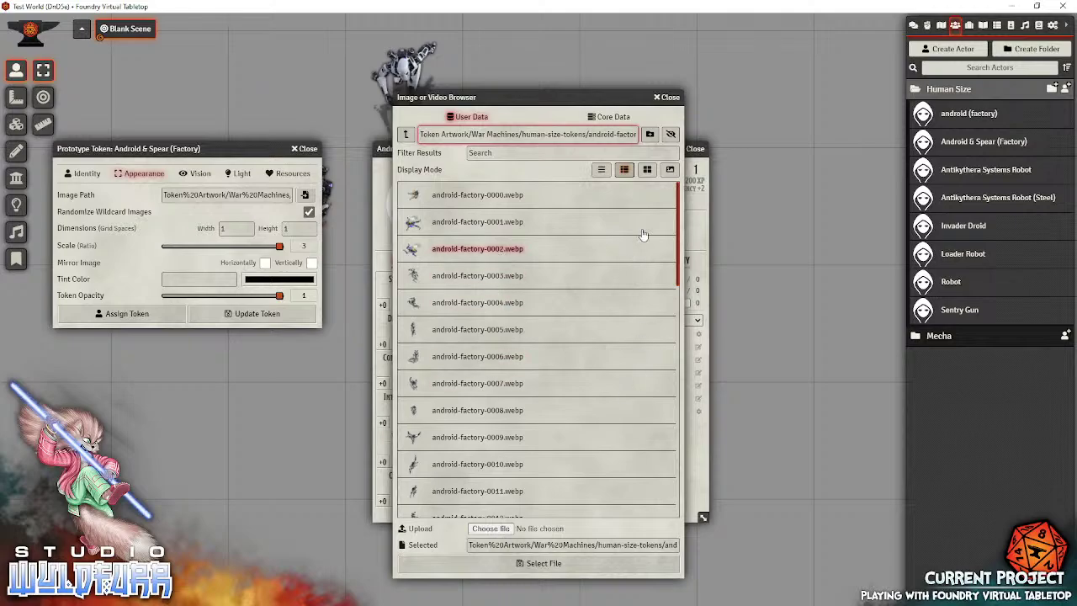
left_click_drag(682, 232, 684, 488)
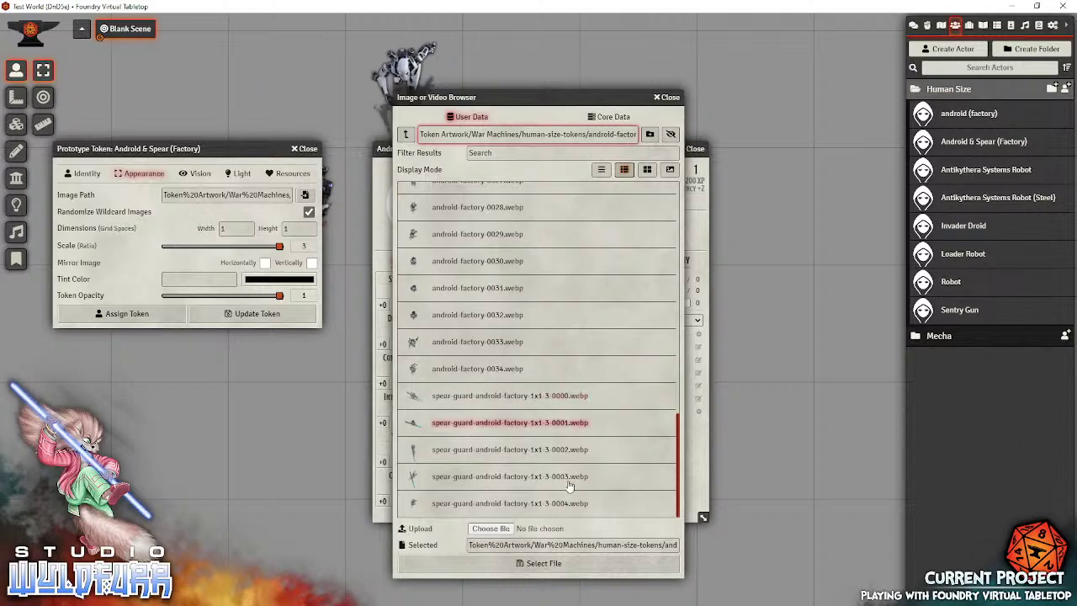
left_click(563, 374)
left_click(558, 406)
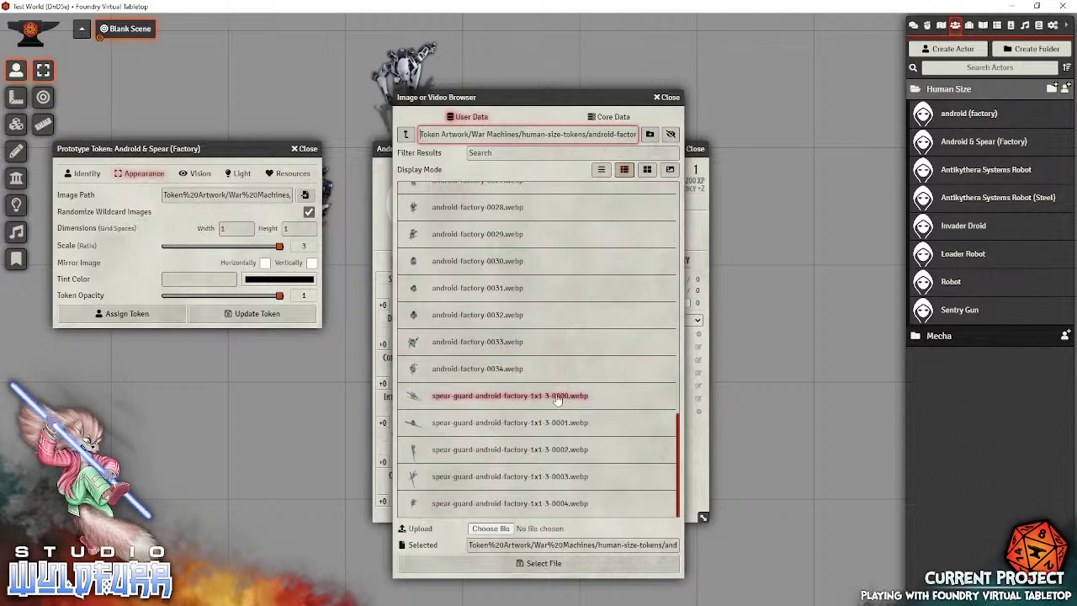
left_click(668, 98)
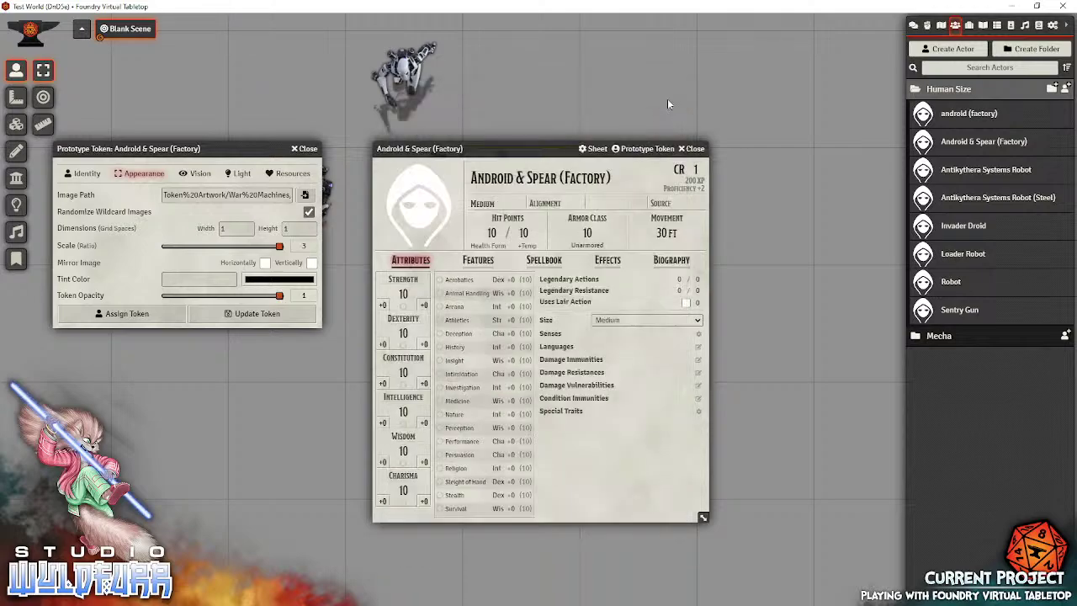
Check the wildcard ending of the Android & Spear (Factory) prototype token's image path and close its windows
left_click(261, 194)
key("End")
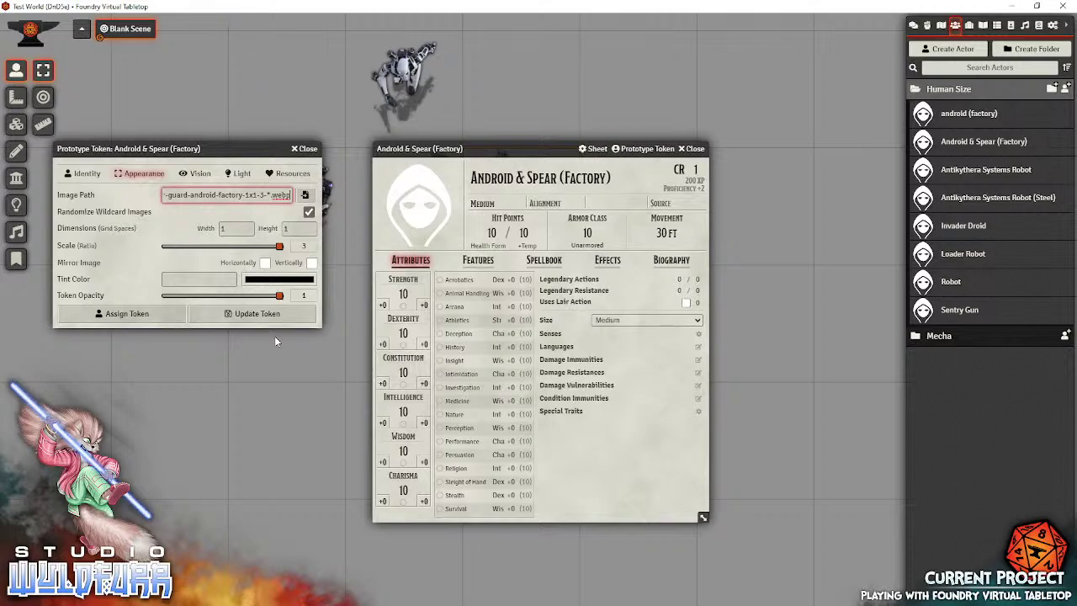
left_click(311, 149)
left_click(695, 148)
Place three more Android & Spear (Factory) tokens on the scene
left_click_drag(988, 148, 753, 209)
left_click_drag(949, 145, 514, 456)
left_click_drag(959, 150, 701, 457)
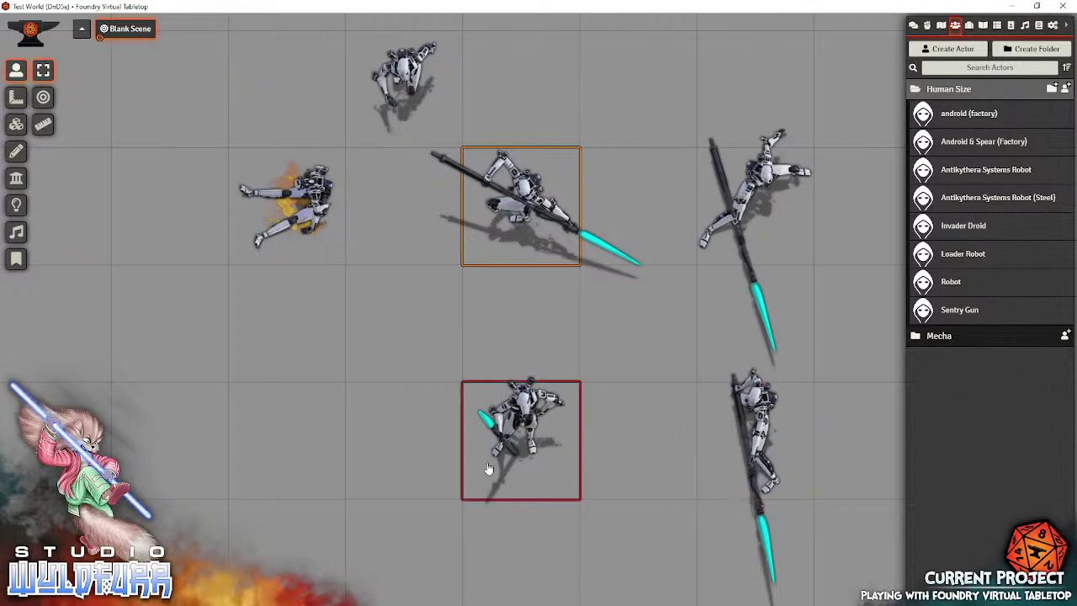
Delete all four Android & Spear (Factory) tokens from the scene
left_click(760, 433)
key("Delete")
left_click(532, 423)
key("Delete")
left_click(530, 203)
key("Delete")
left_click(770, 181)
key("Delete")
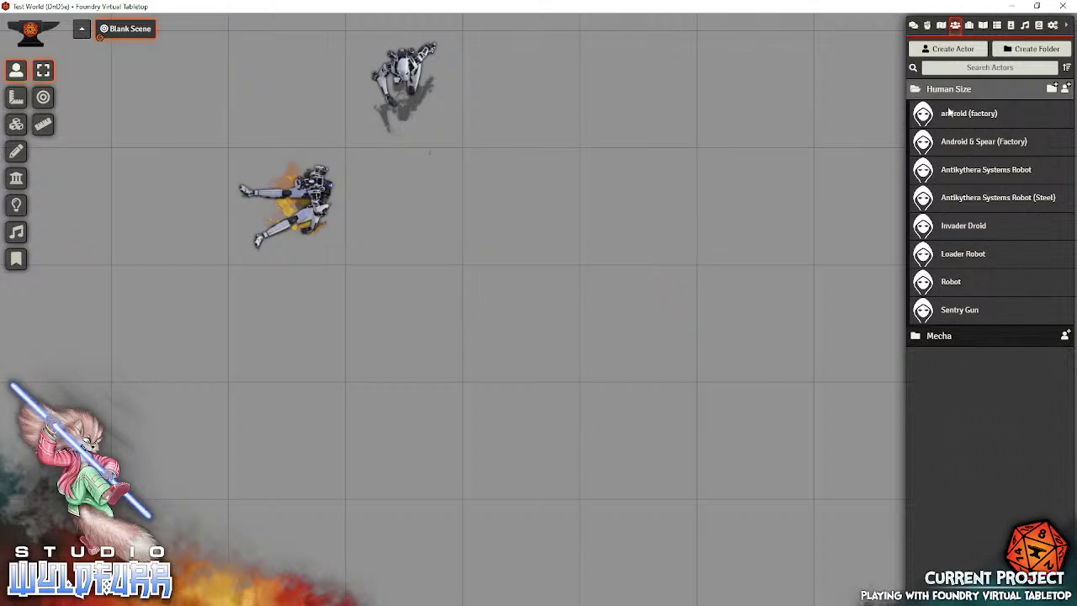
Place three android (factory) tokens and three Antikythera Systems Robot tokens on the scene
left_click_drag(947, 116, 516, 187)
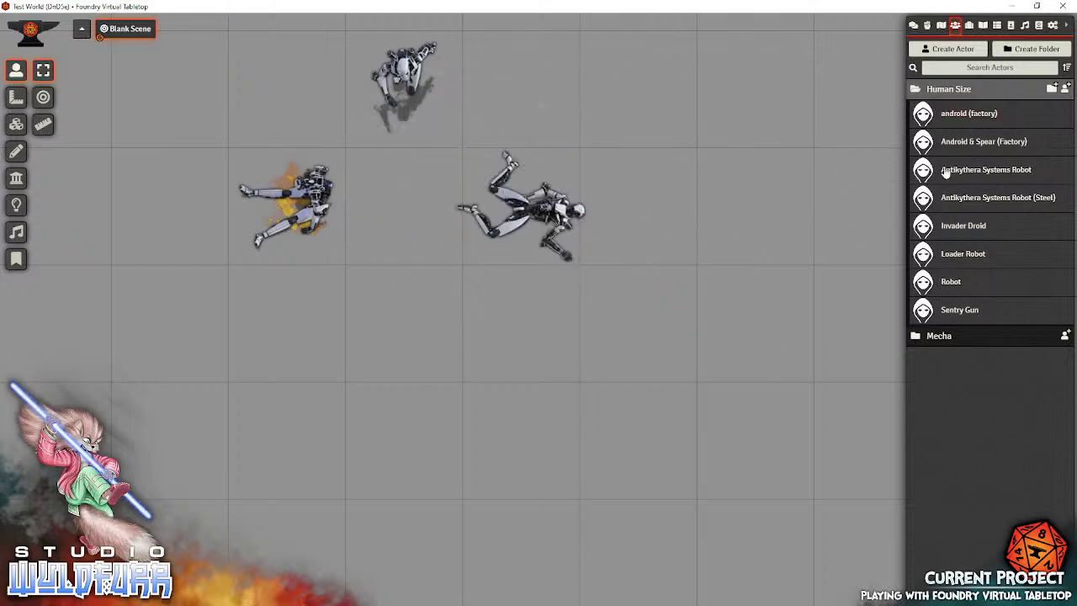
left_click_drag(966, 119, 624, 98)
left_click_drag(965, 121, 757, 210)
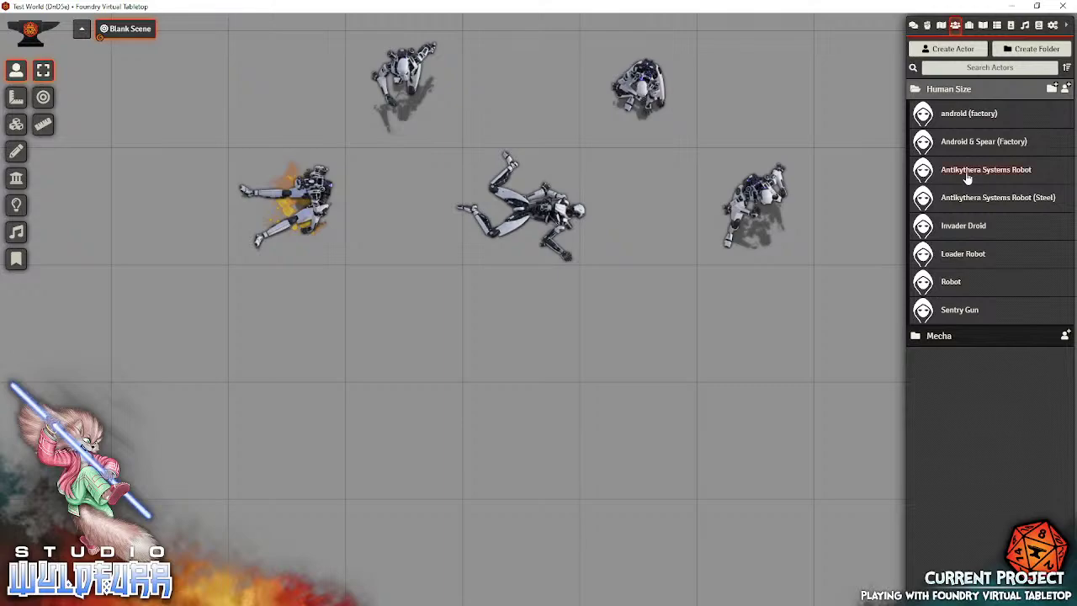
left_click_drag(963, 169, 702, 363)
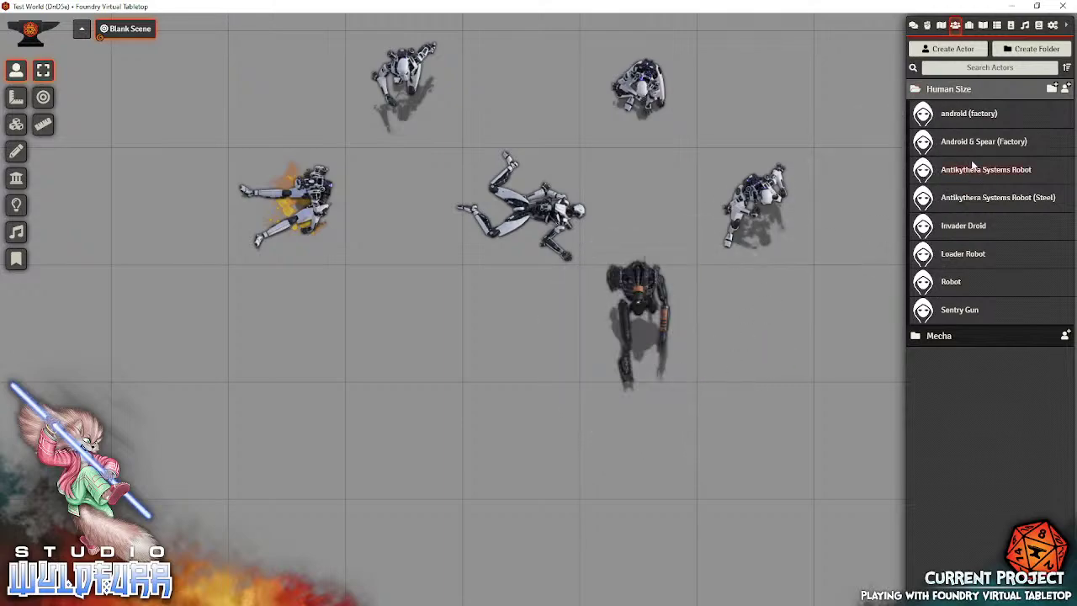
left_click_drag(979, 178, 385, 327)
left_click_drag(978, 175, 619, 446)
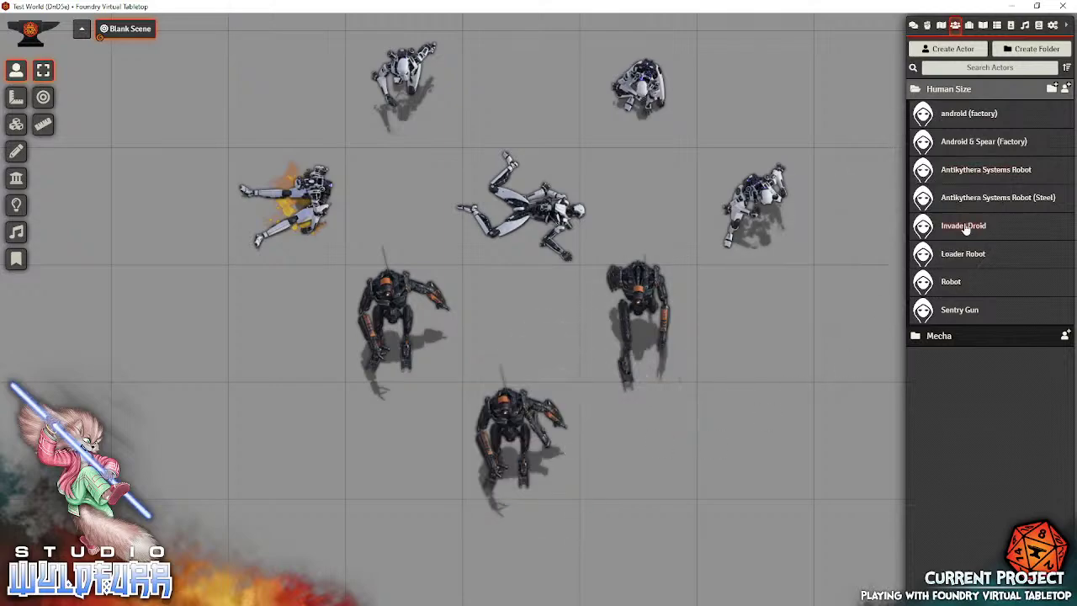
Place two Invader Droid tokens and two Loader Robot tokens on the scene
left_click_drag(984, 226, 166, 350)
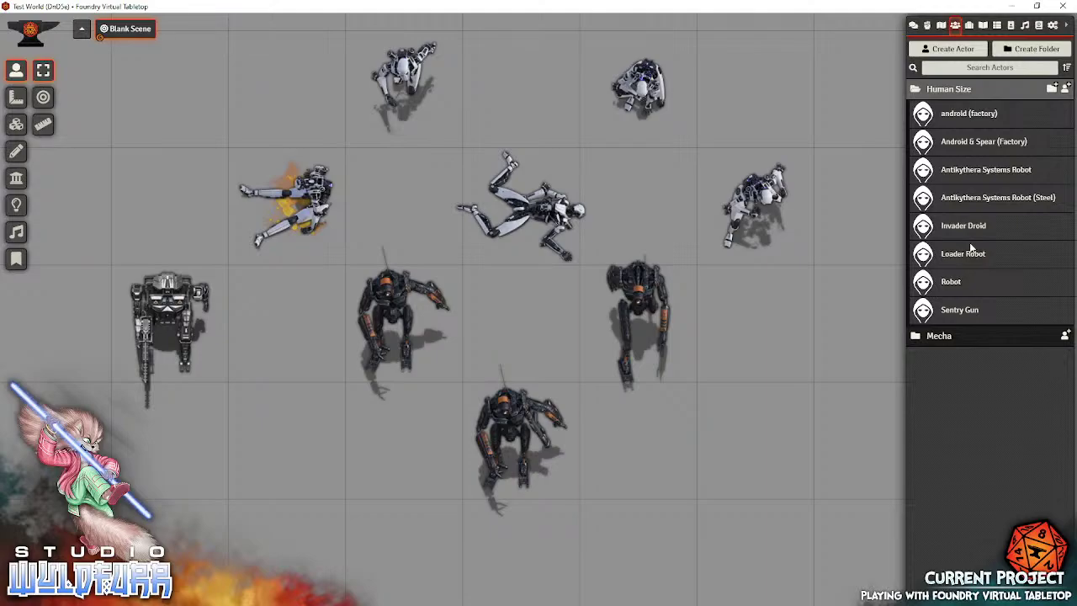
left_click_drag(968, 229, 277, 419)
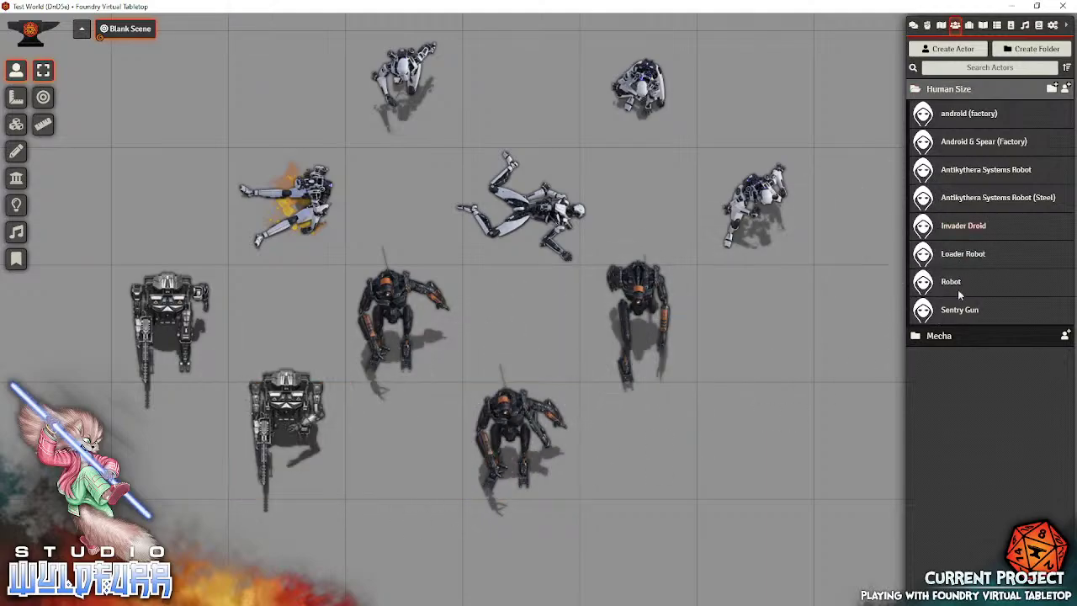
left_click(968, 252)
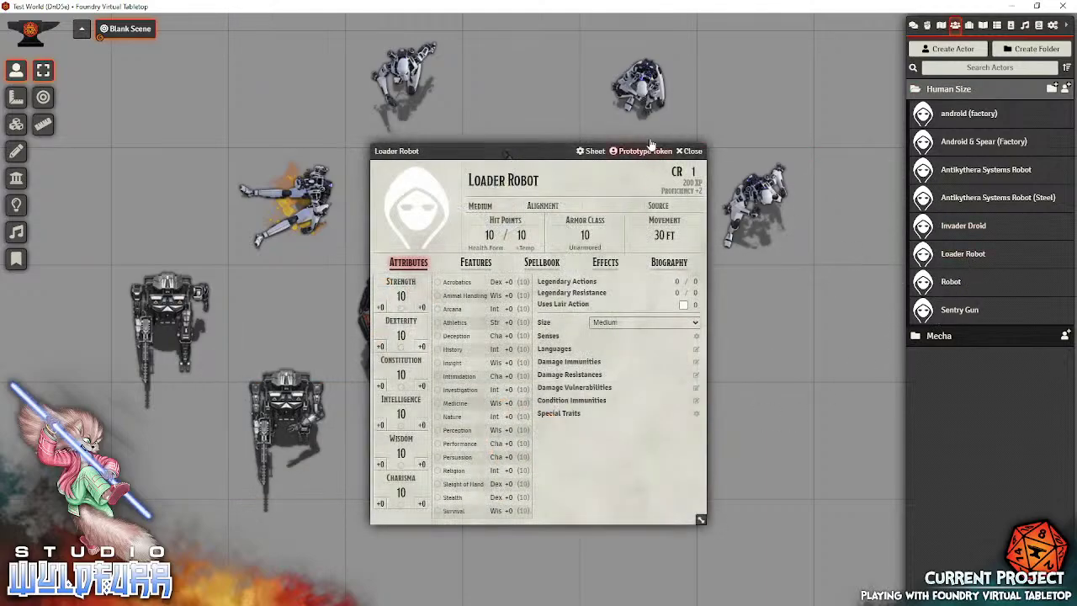
key("Escape")
left_click_drag(950, 258, 753, 433)
left_click_drag(958, 264, 508, 117)
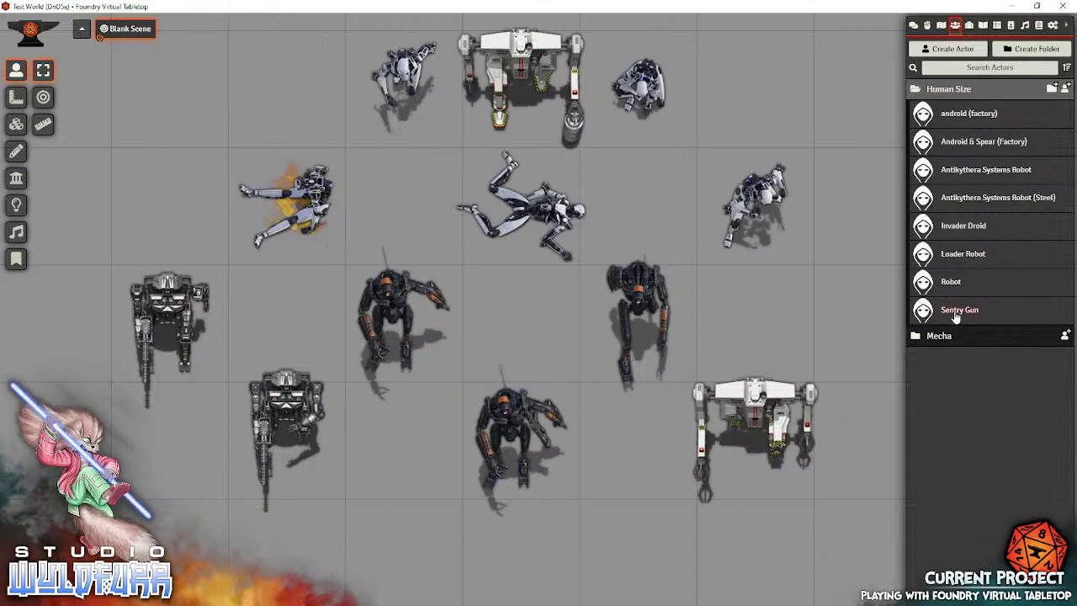
Place four Sentry Gun tokens in free spaces between the other robots
left_click_drag(955, 315, 172, 114)
left_click_drag(958, 315, 518, 340)
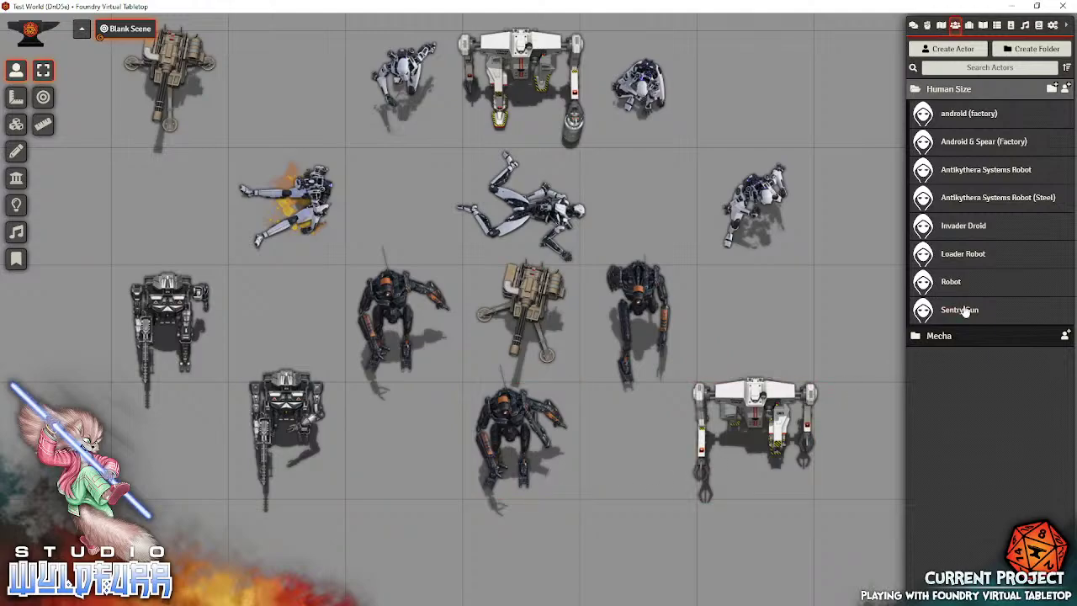
left_click_drag(965, 312, 757, 328)
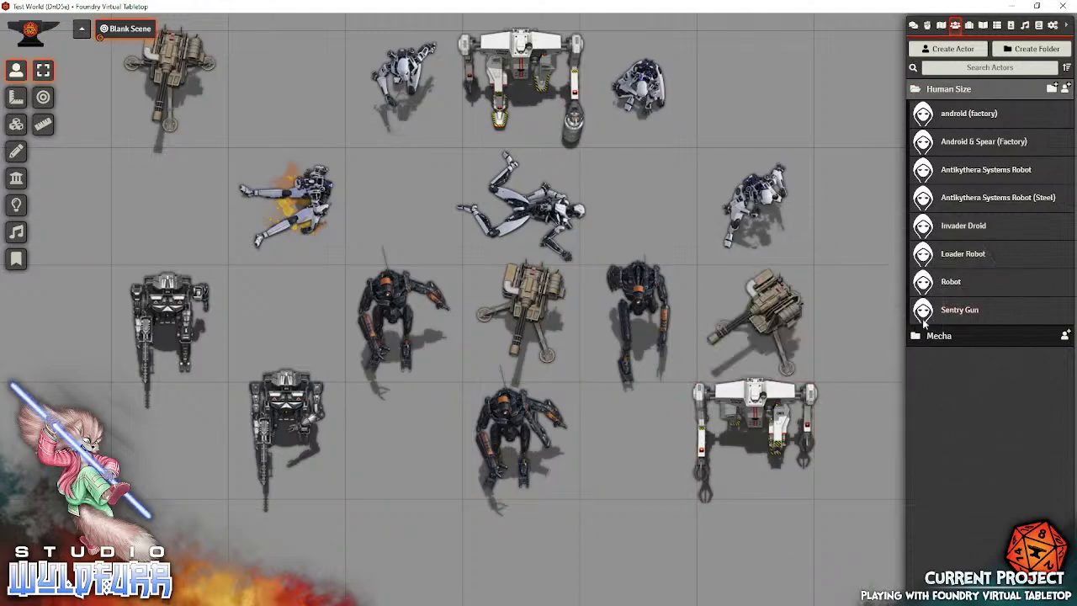
left_click_drag(963, 310, 633, 206)
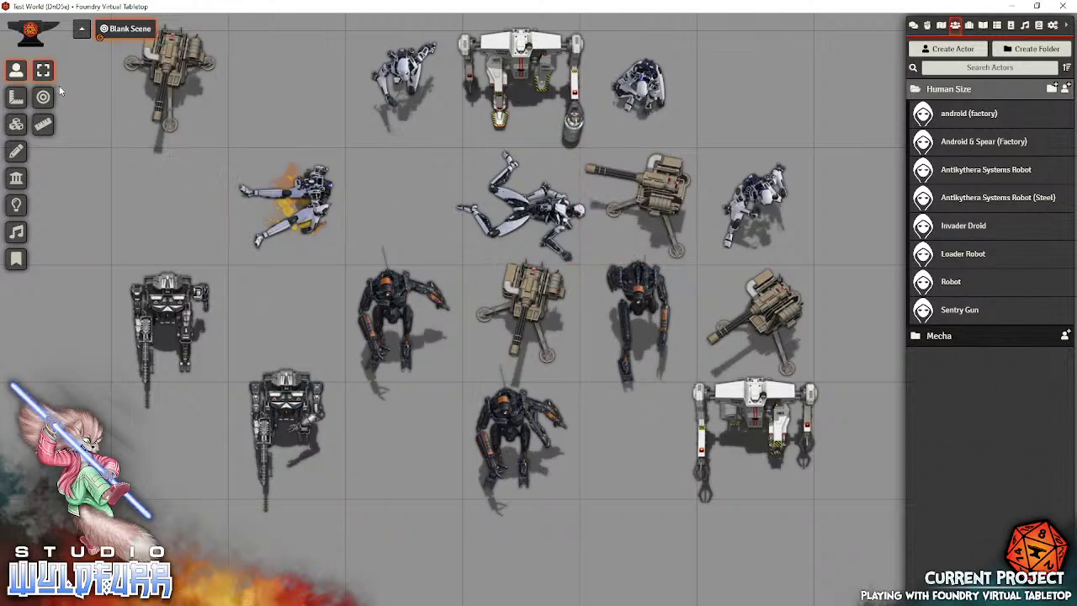
Delete all tokens from the scene and switch from the Human Size actor folder to the Mecha folder
left_click_drag(90, 75, 893, 582)
key("Delete")
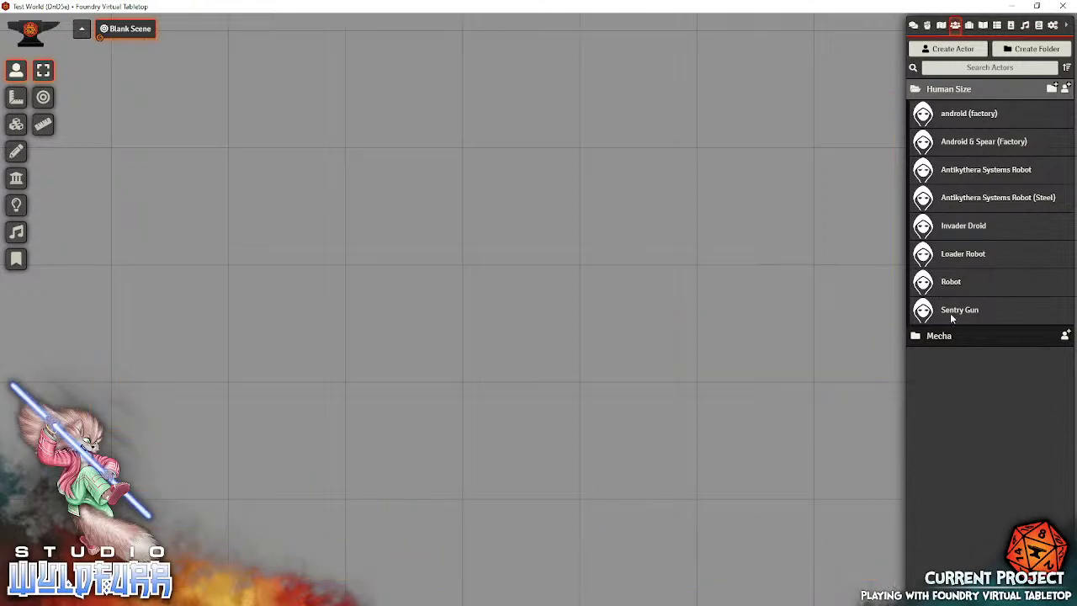
left_click(949, 89)
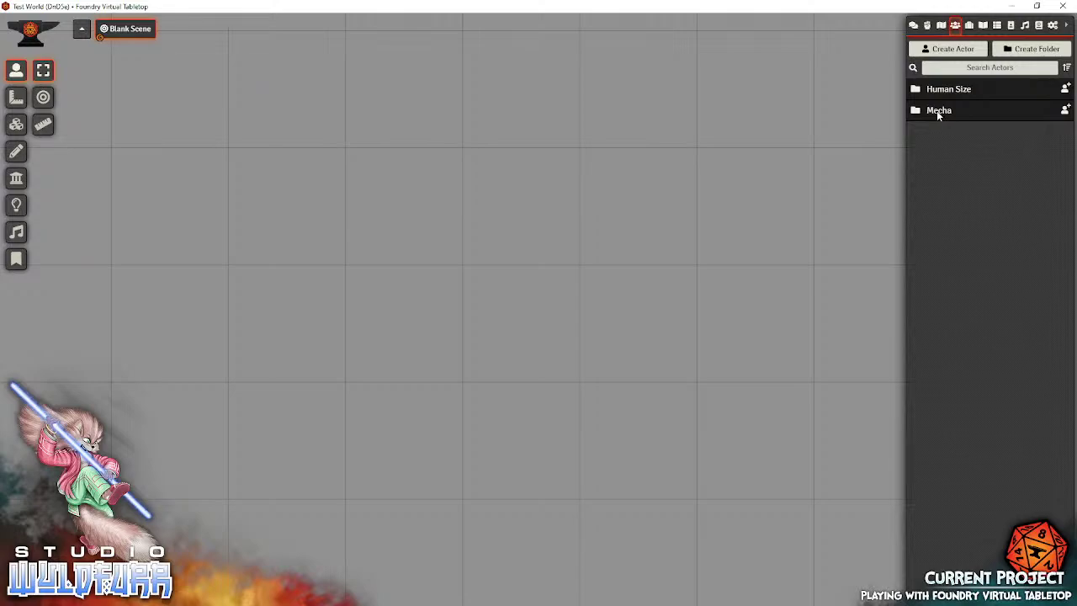
left_click(938, 111)
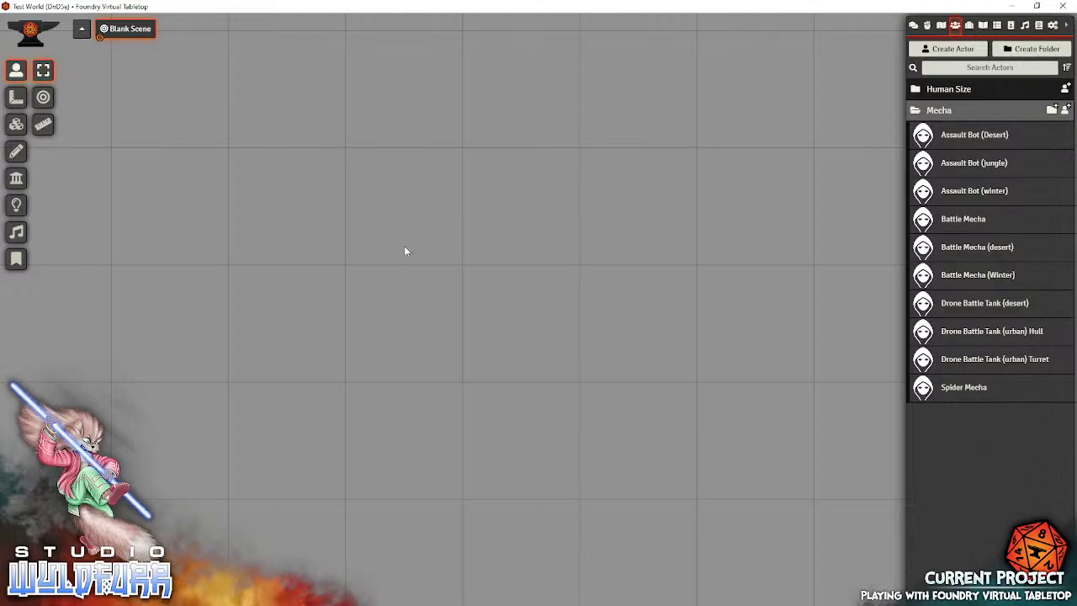
Place three Assault Bot (Desert) tokens in a row on the scene and inspect their artwork up close
scroll(431, 297, "down", 5)
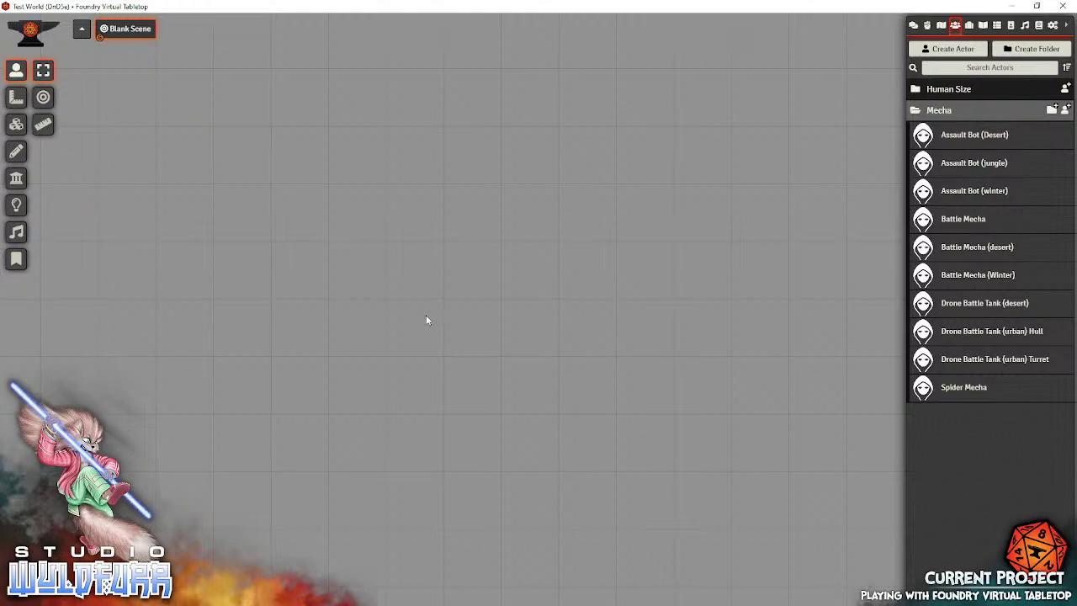
scroll(427, 323, "down", 3)
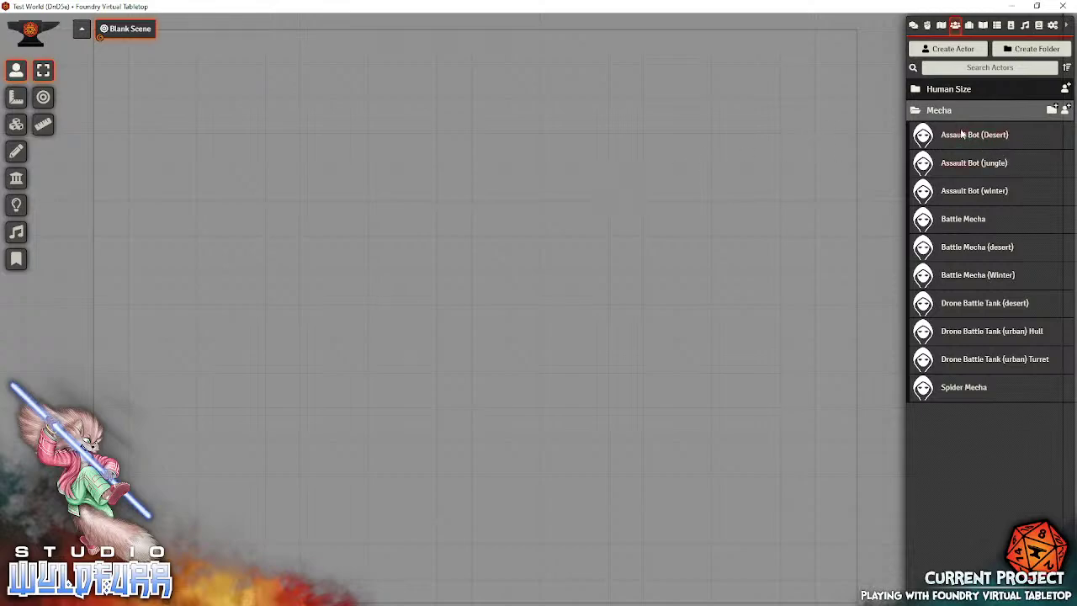
left_click_drag(965, 137, 435, 204)
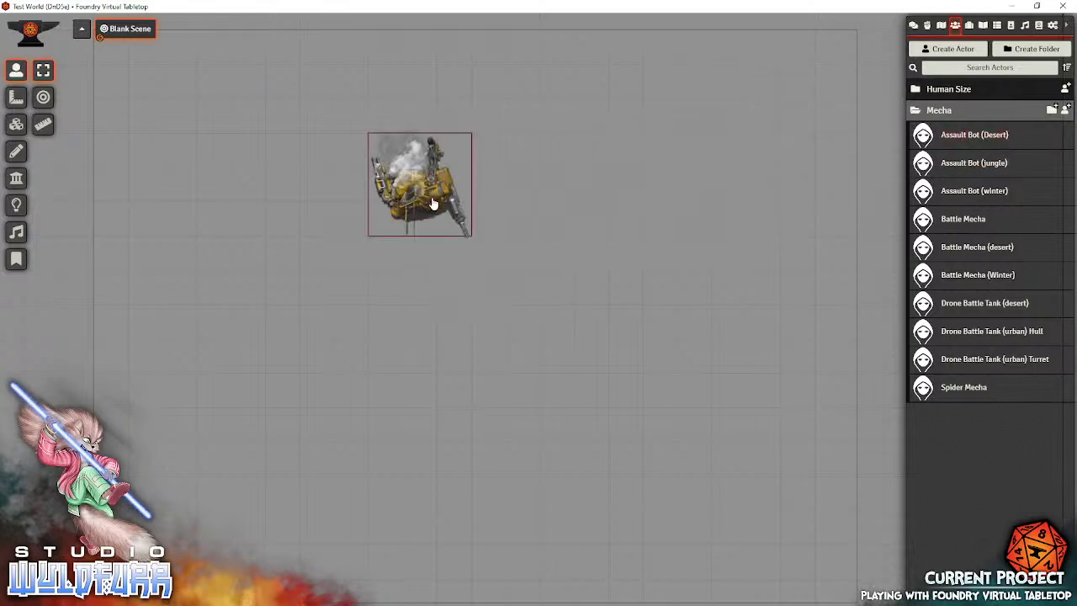
left_click_drag(963, 145, 591, 195)
left_click_drag(957, 141, 725, 218)
scroll(717, 220, "up", 3)
left_click_drag(625, 196, 428, 493)
left_click(469, 412)
scroll(469, 412, "up", 4)
left_click_drag(586, 440, 445, 285)
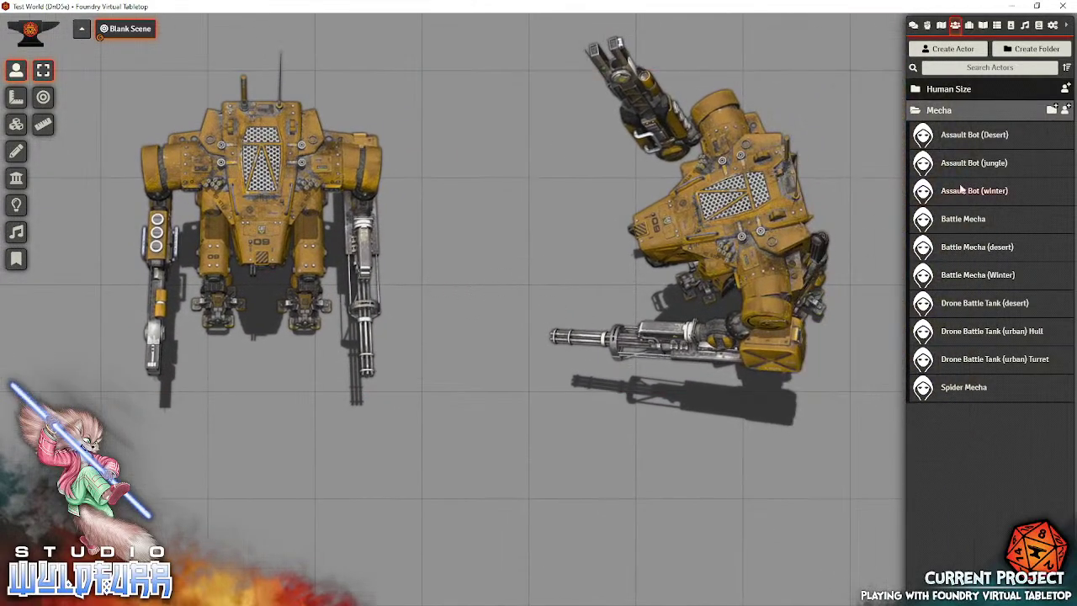
scroll(495, 261, "down", 4)
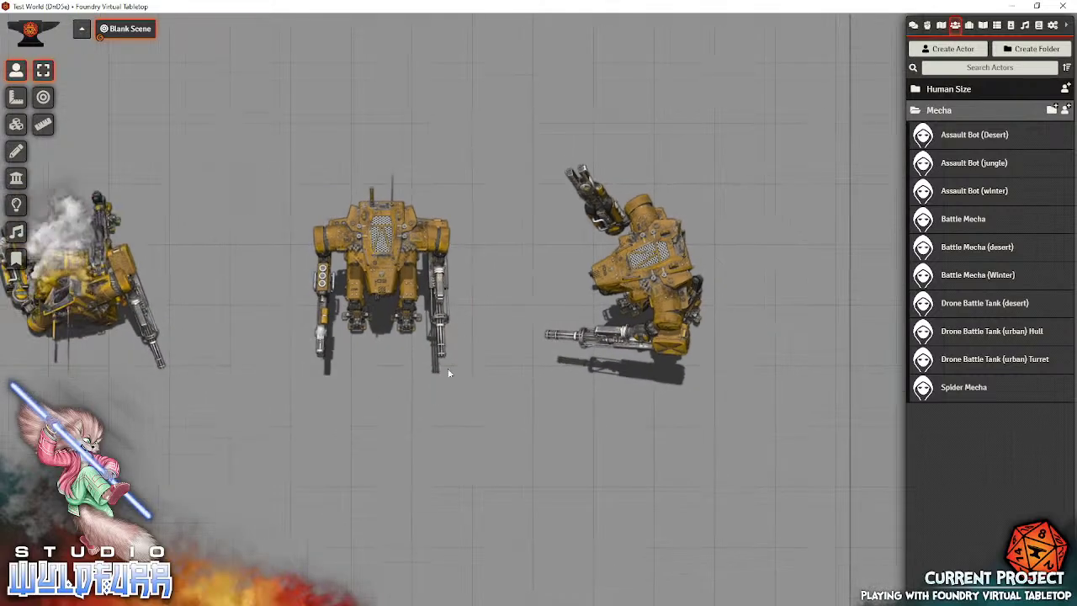
Place one Assault Bot (winter) token and one Assault Bot (jungle) token below the desert assault bots
left_click_drag(457, 361, 771, 248)
left_click_drag(964, 192, 444, 410)
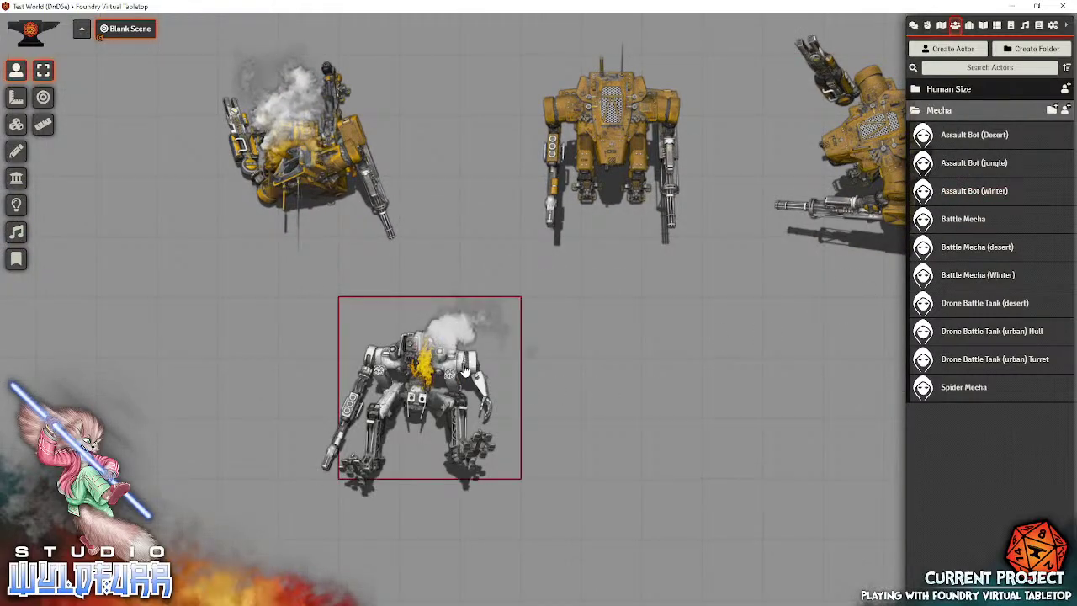
left_click_drag(976, 165, 677, 431)
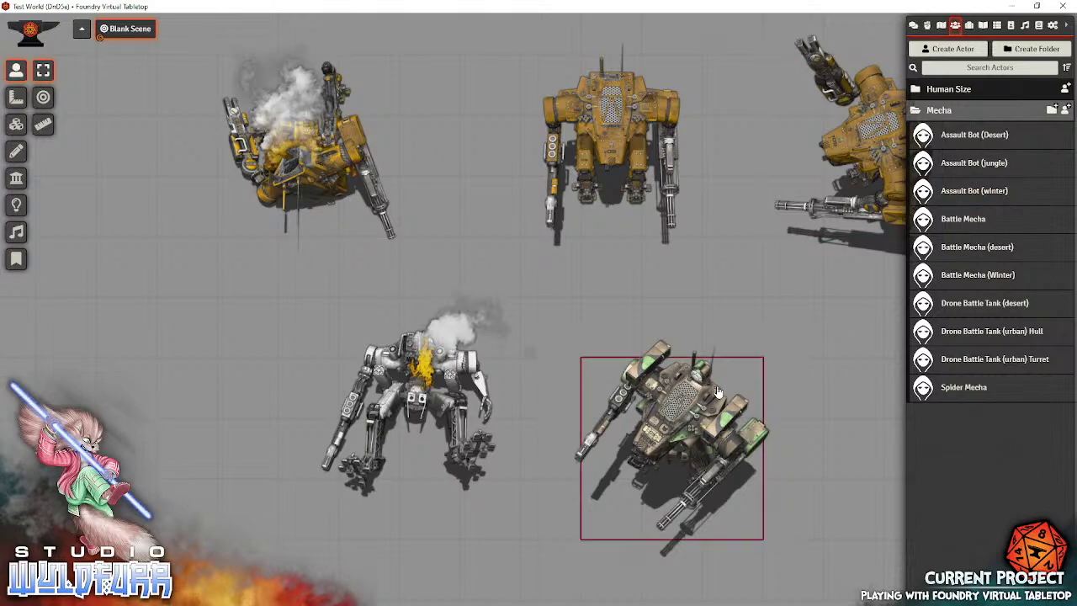
Review the Assault Bot (Desert) prototype token's appearance settings and examine the folder names in its parent vehicles artwork folder
left_click(969, 136)
left_click(673, 151)
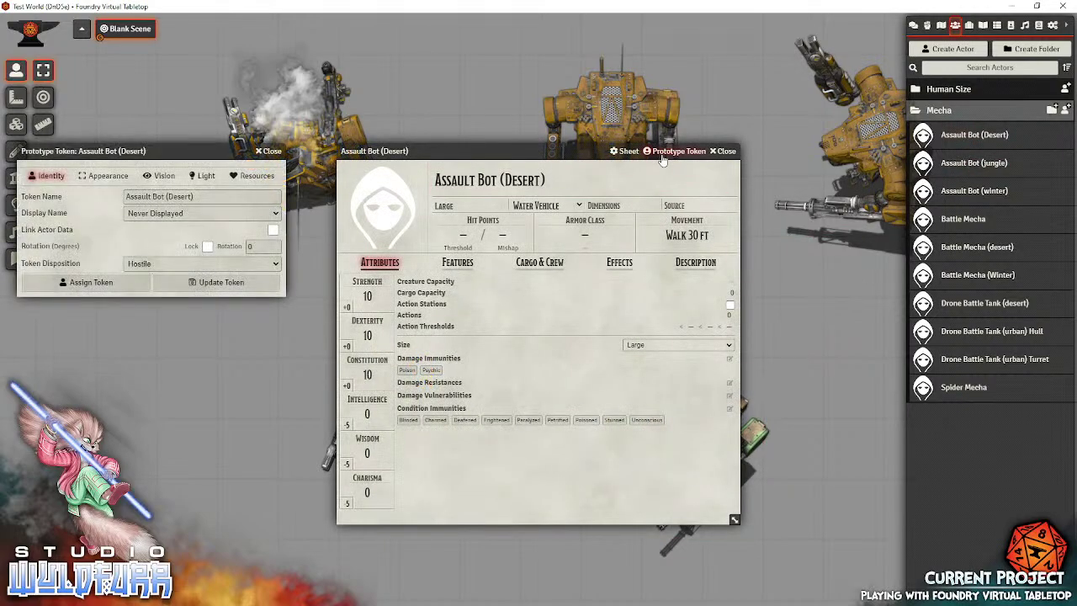
left_click(105, 176)
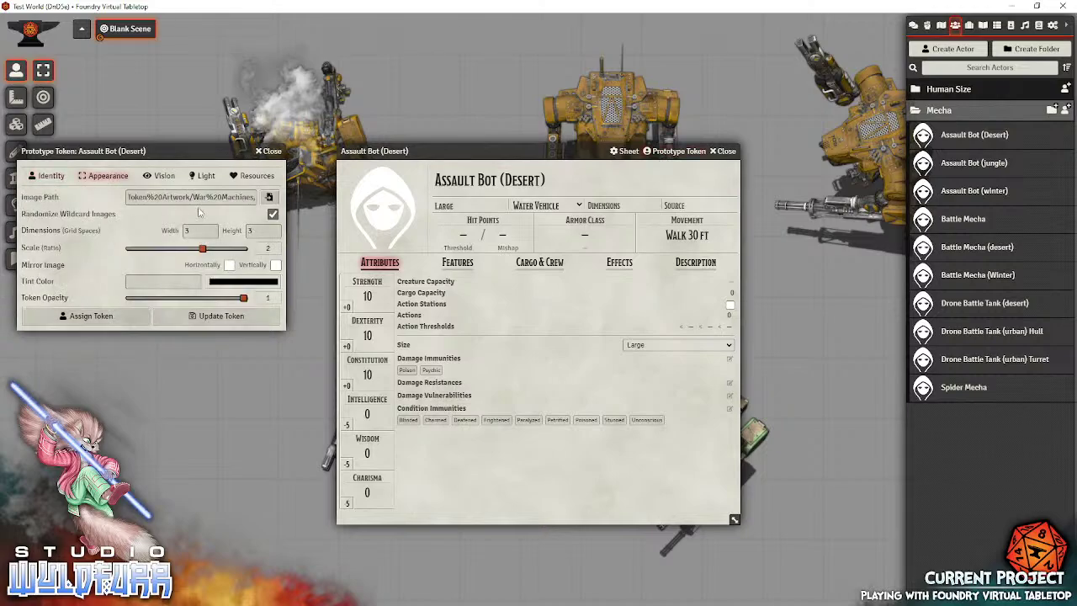
left_click(269, 196)
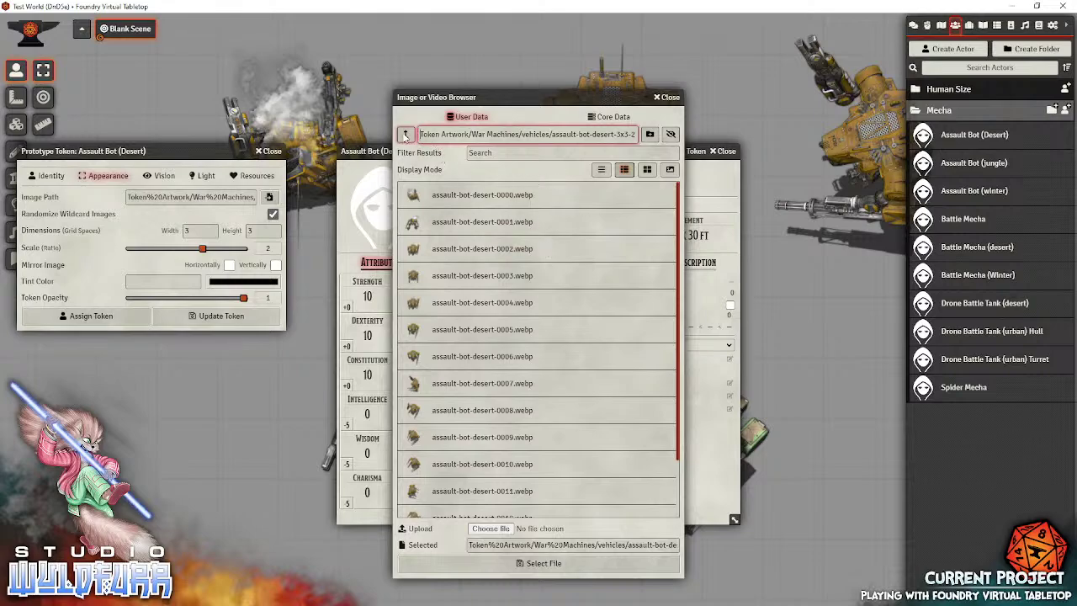
left_click(404, 135)
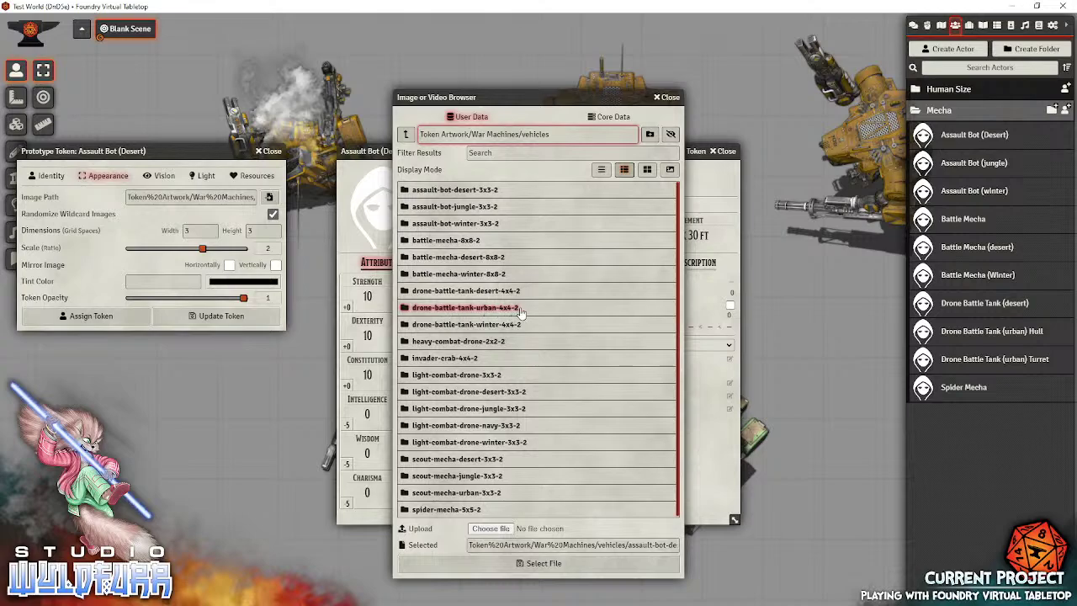
Close the image browser, actor sheet and prototype token settings, and delete all assault bot tokens from the scene
left_click(668, 96)
left_click(724, 152)
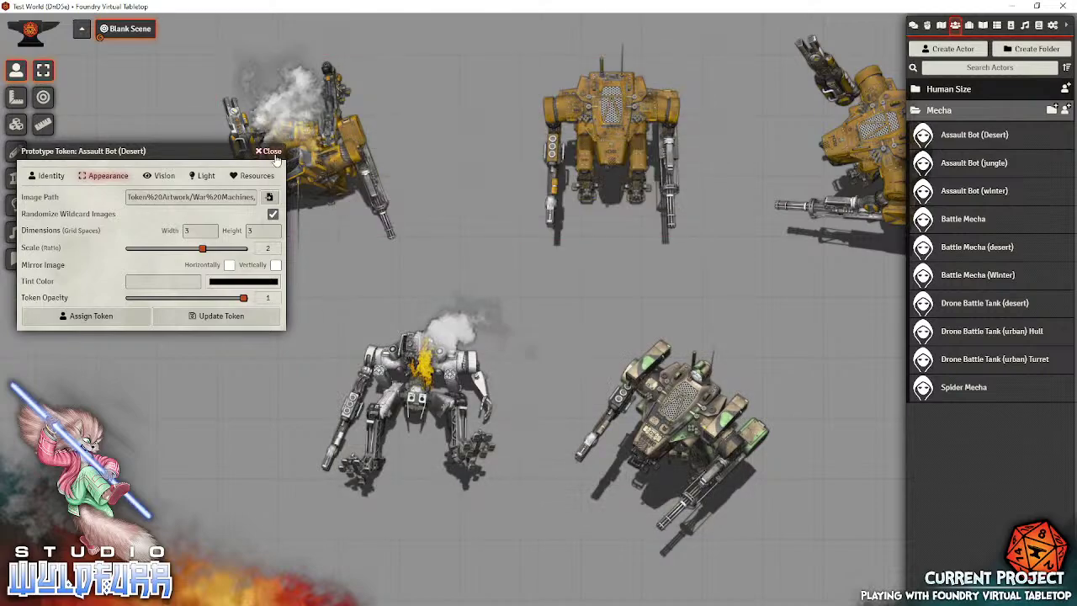
left_click(269, 151)
left_click_drag(130, 50, 883, 580)
key("Delete")
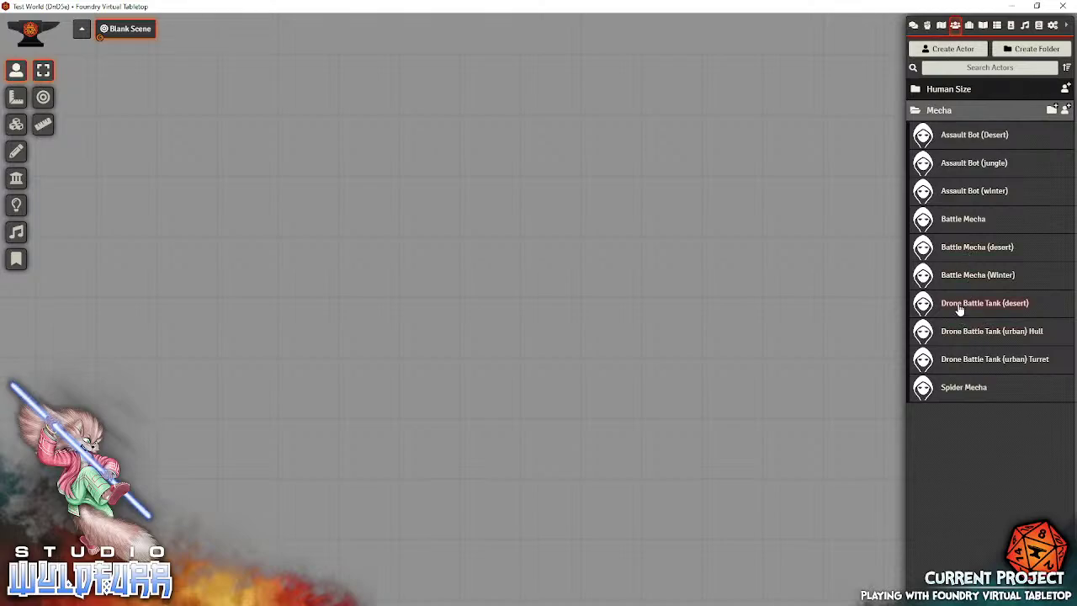
Place three Drone Battle Tank (desert) tokens, two side by side and the third repositioned above them
left_click_drag(958, 310, 345, 286)
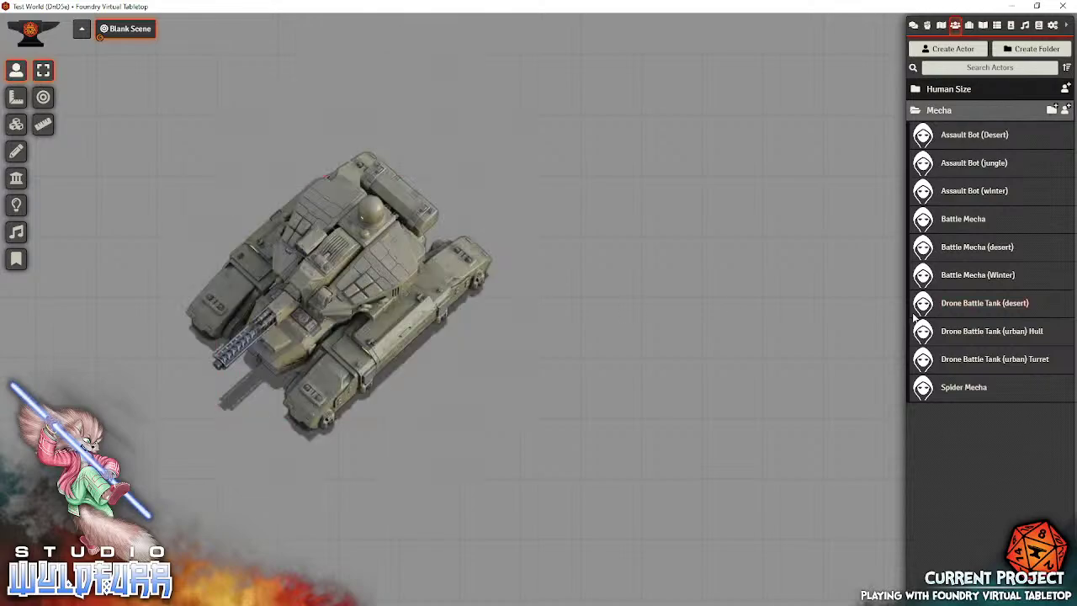
left_click(293, 295)
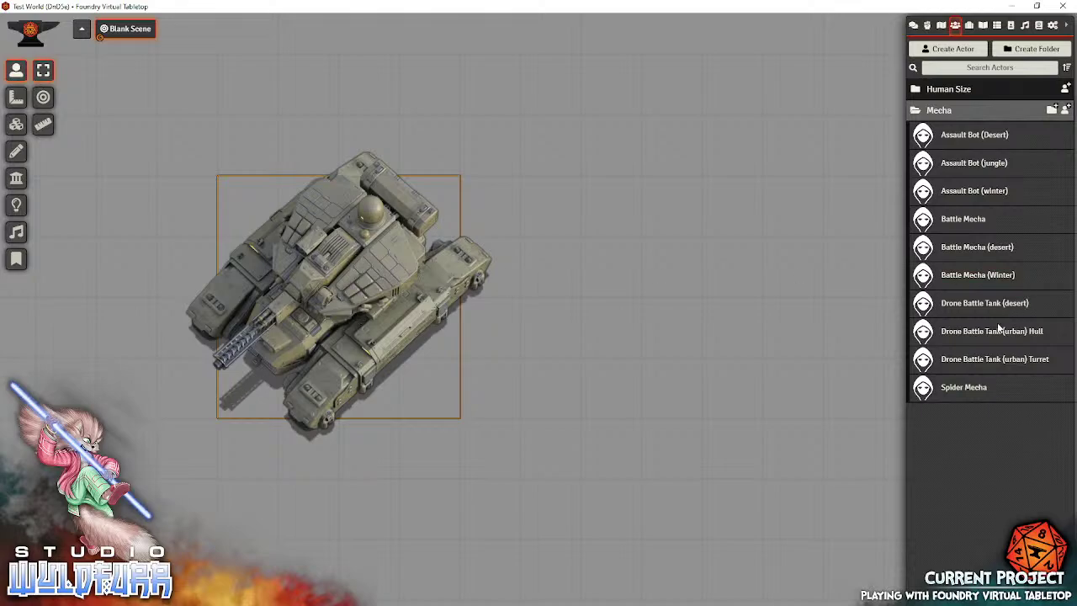
left_click_drag(999, 309, 685, 305)
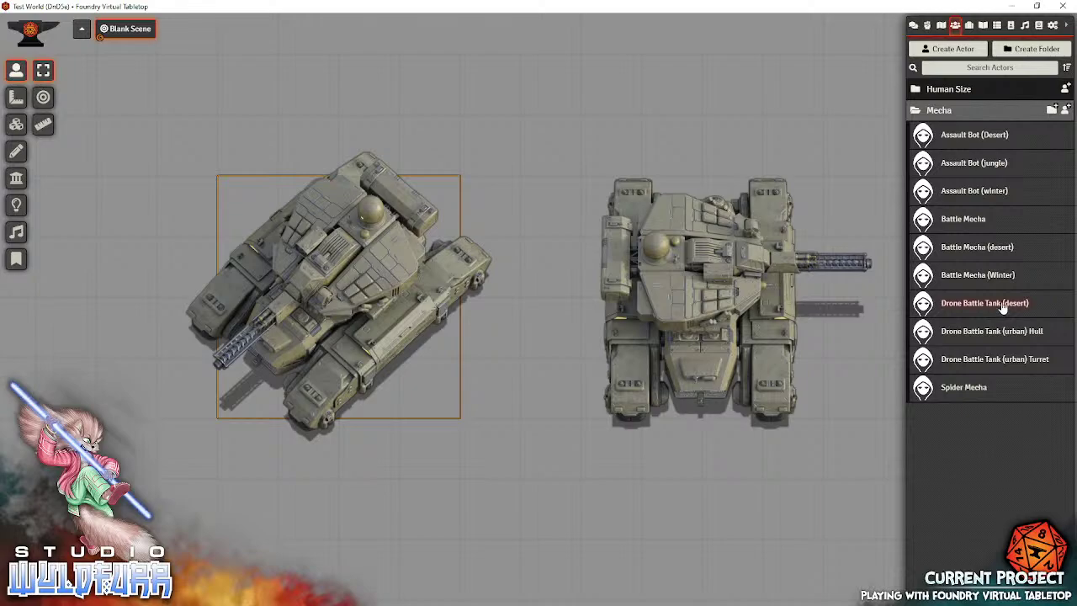
left_click_drag(1002, 308, 579, 172)
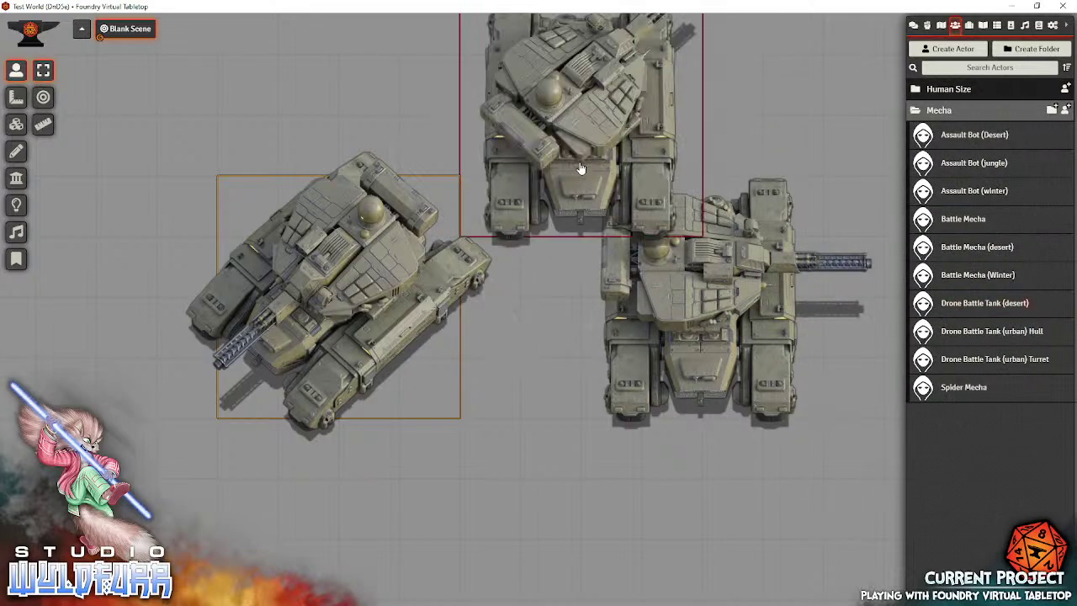
key("Up")
key("Left")
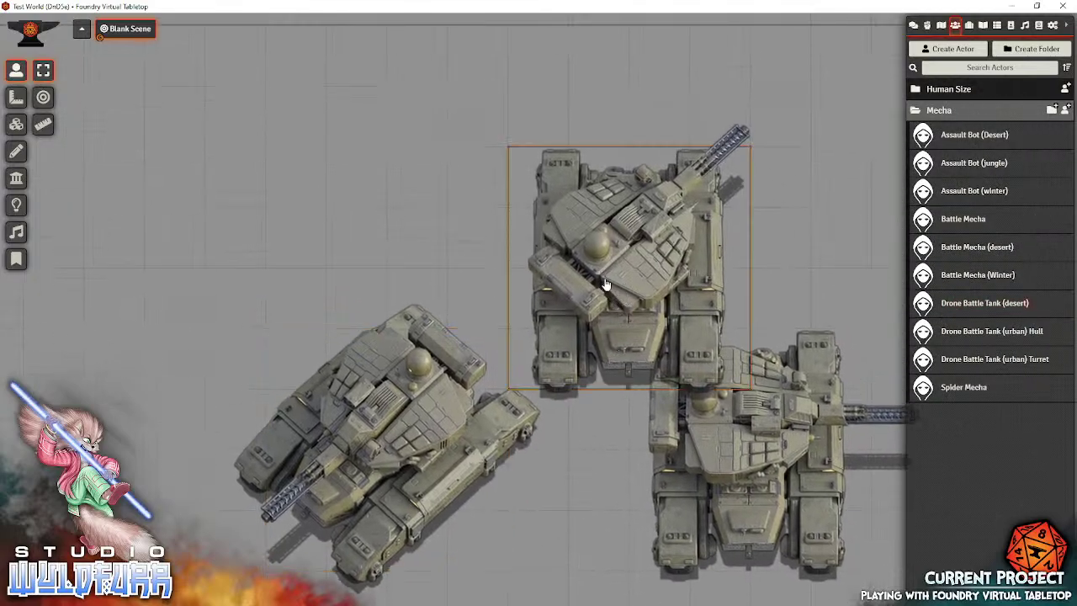
left_click_drag(600, 274, 479, 153)
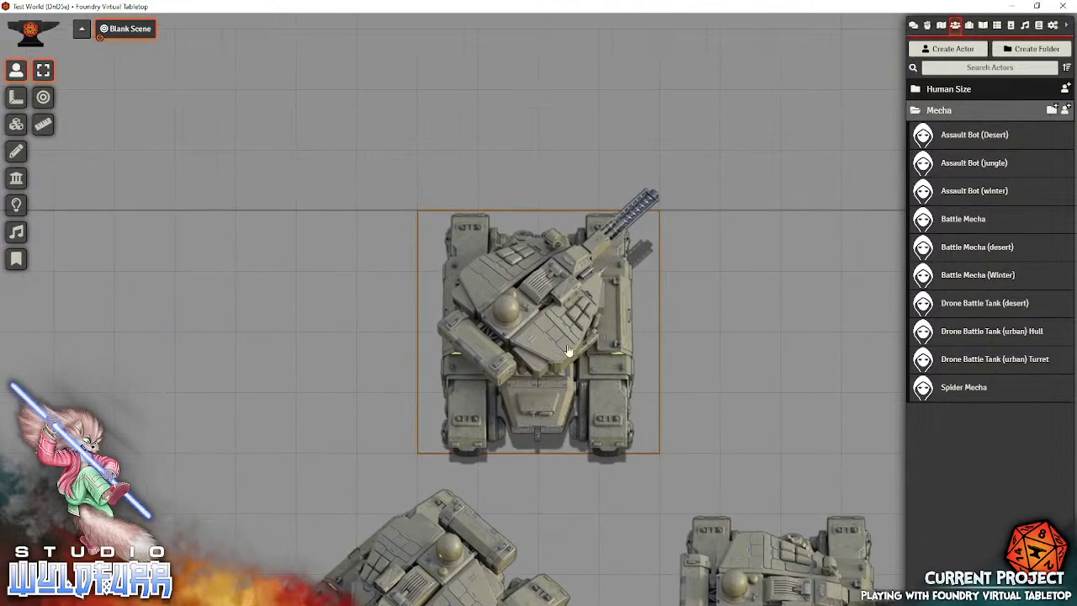
key("Down")
key("Right")
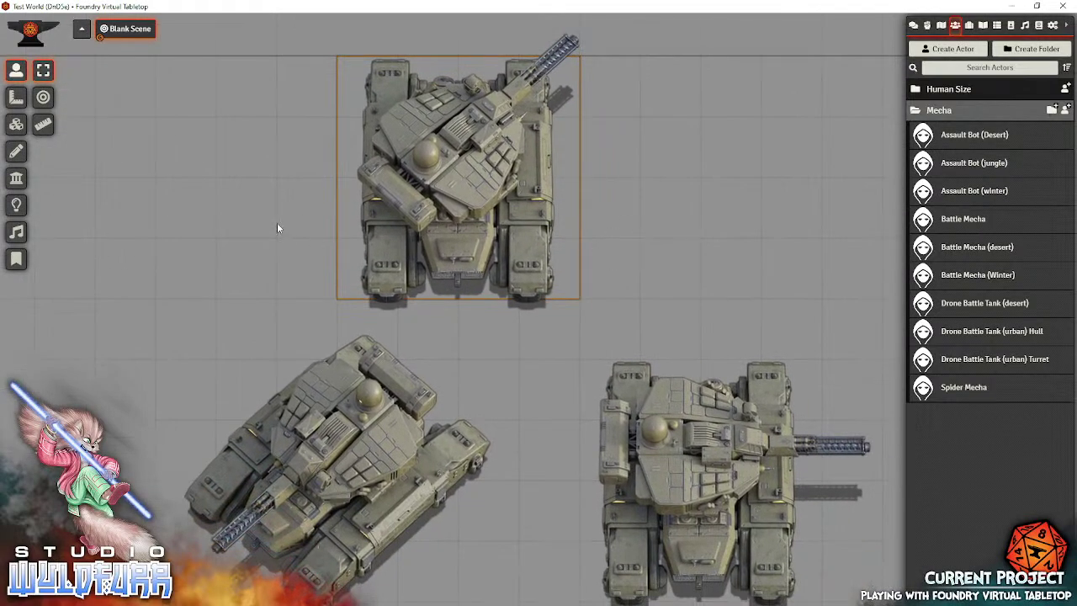
Replace the three desert battle tanks with a single Drone Battle Tank (urban) Hull token
left_click_drag(280, 269, 723, 568)
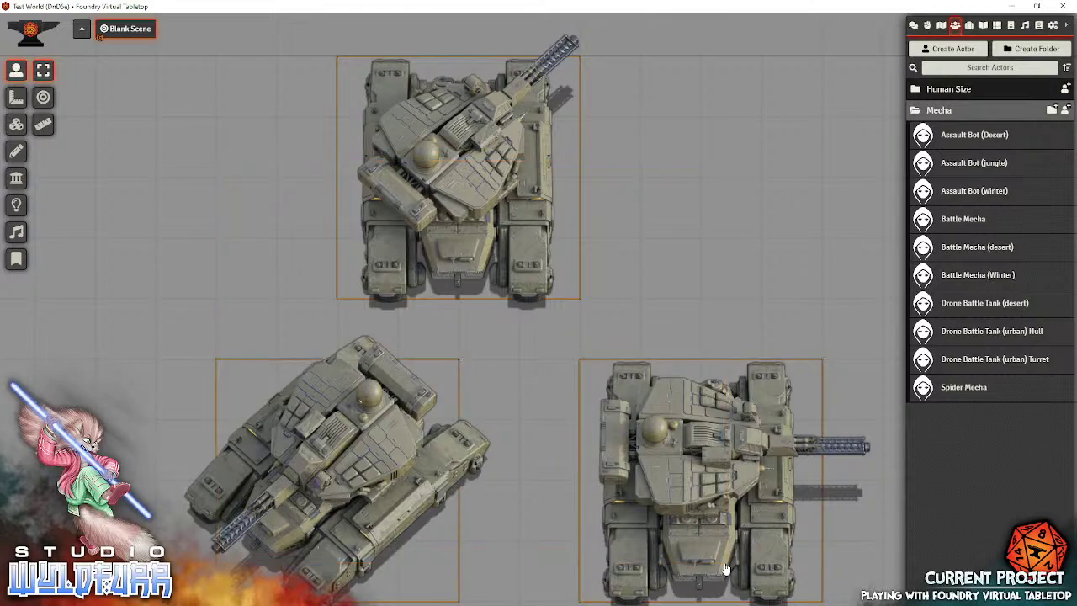
key("Delete")
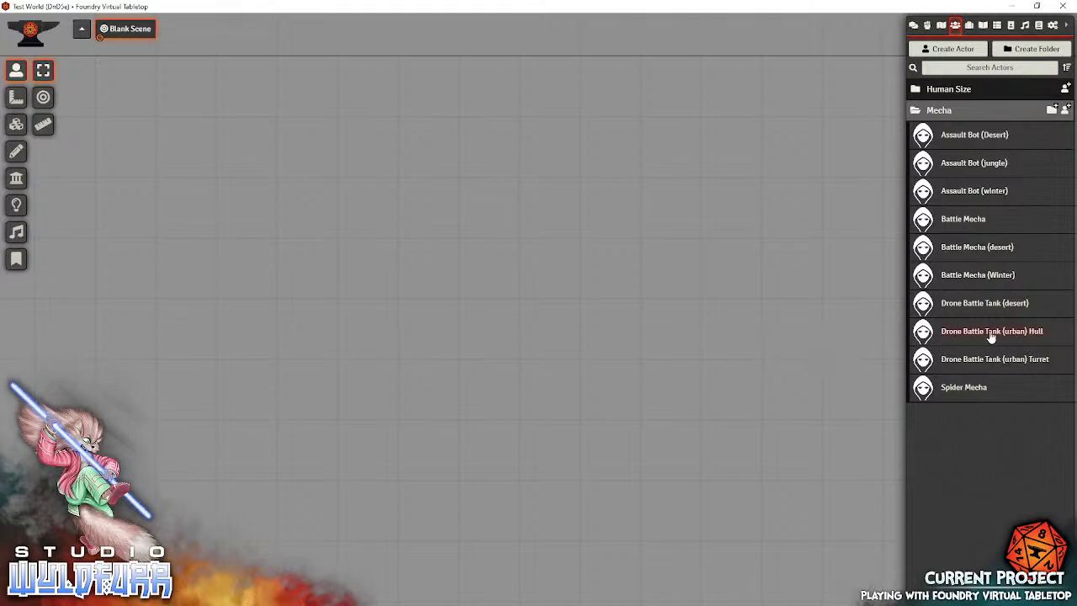
left_click_drag(1012, 336, 466, 277)
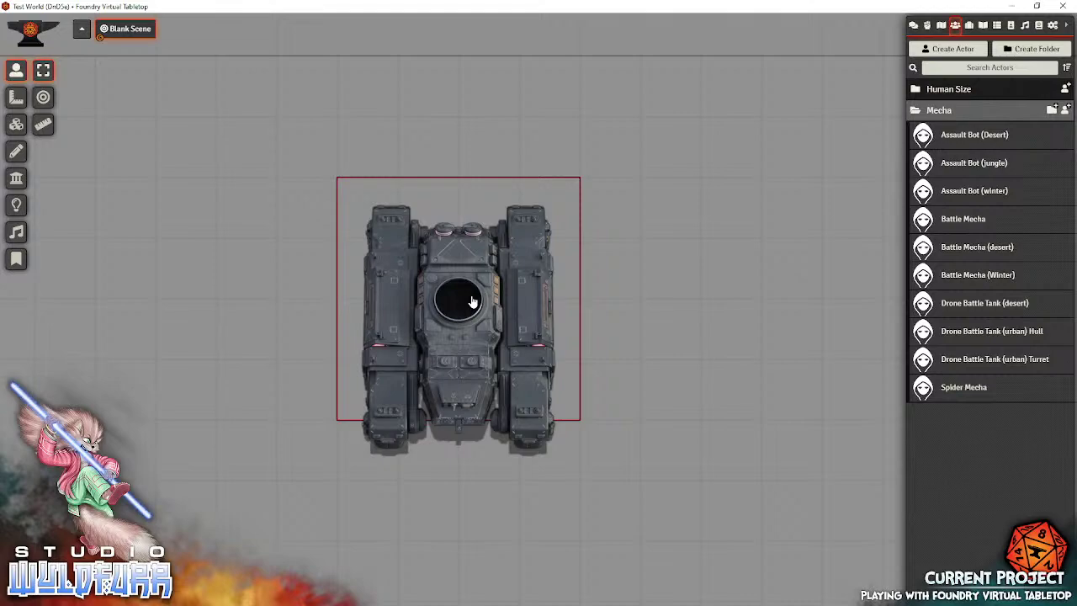
Rotate the urban tank hull token and return it to its original facing
left_click(469, 306)
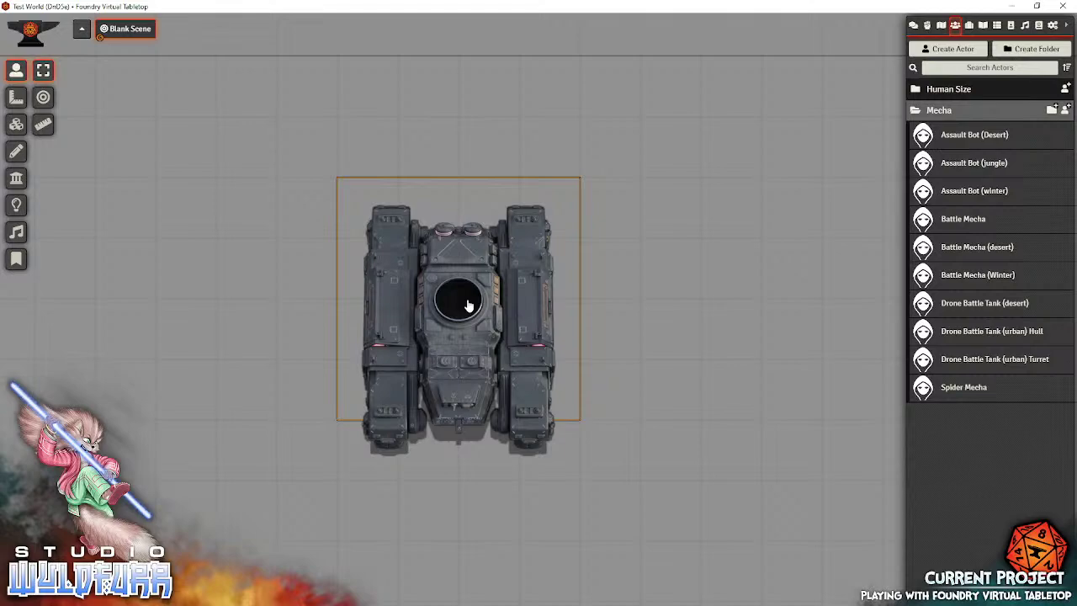
scroll(469, 305, "down", 8)
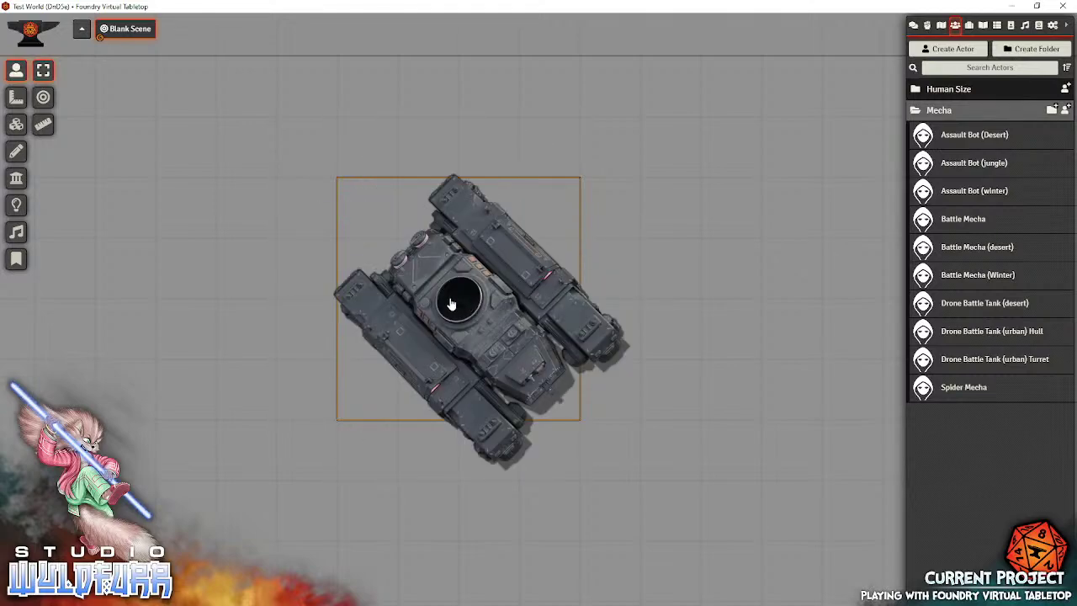
scroll(451, 303, "up", 3)
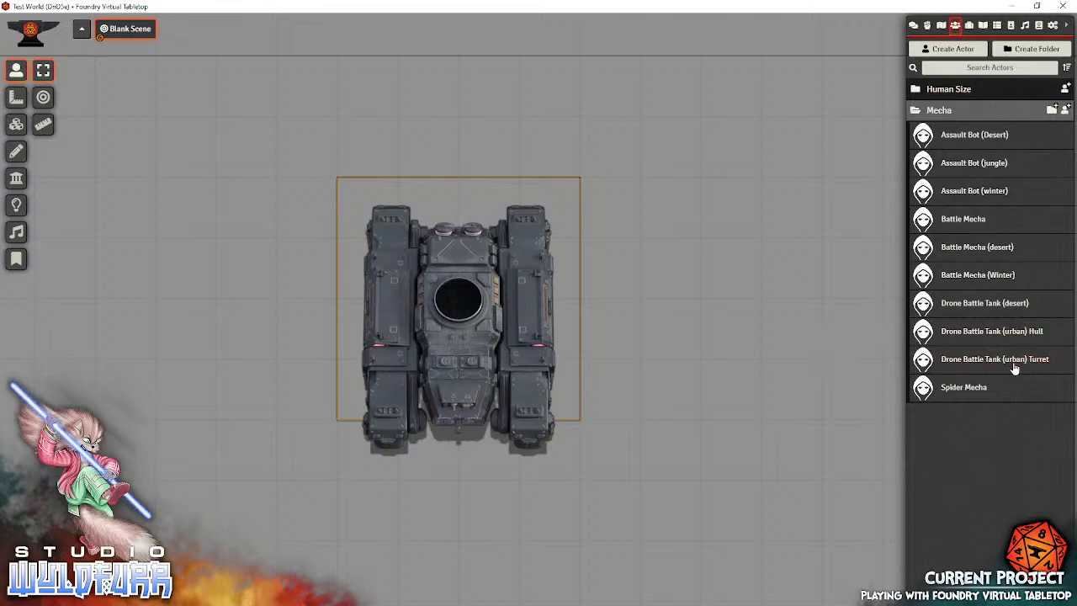
Place a Drone Battle Tank (urban) Turret token centred on the hull and test rotating the turret on its own
left_click_drag(1009, 363, 729, 420)
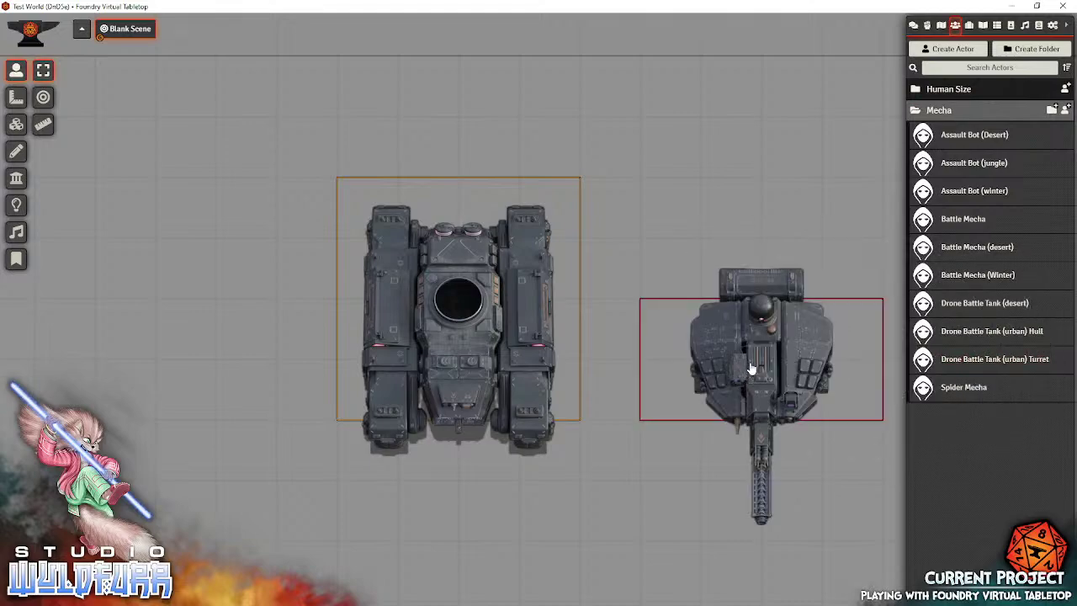
left_click_drag(755, 360, 455, 292)
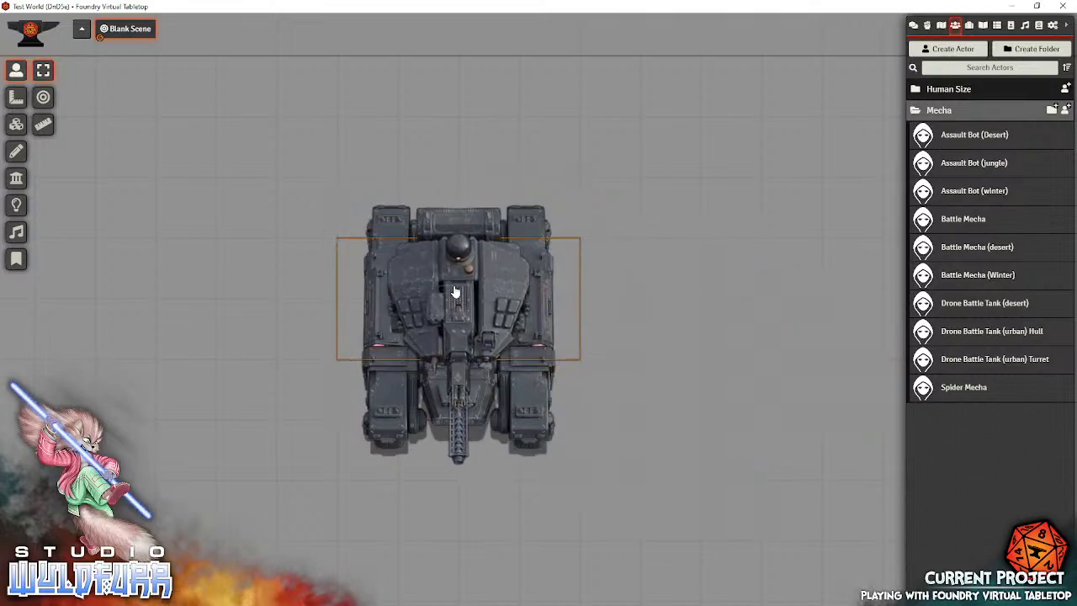
scroll(454, 291, "up", 5)
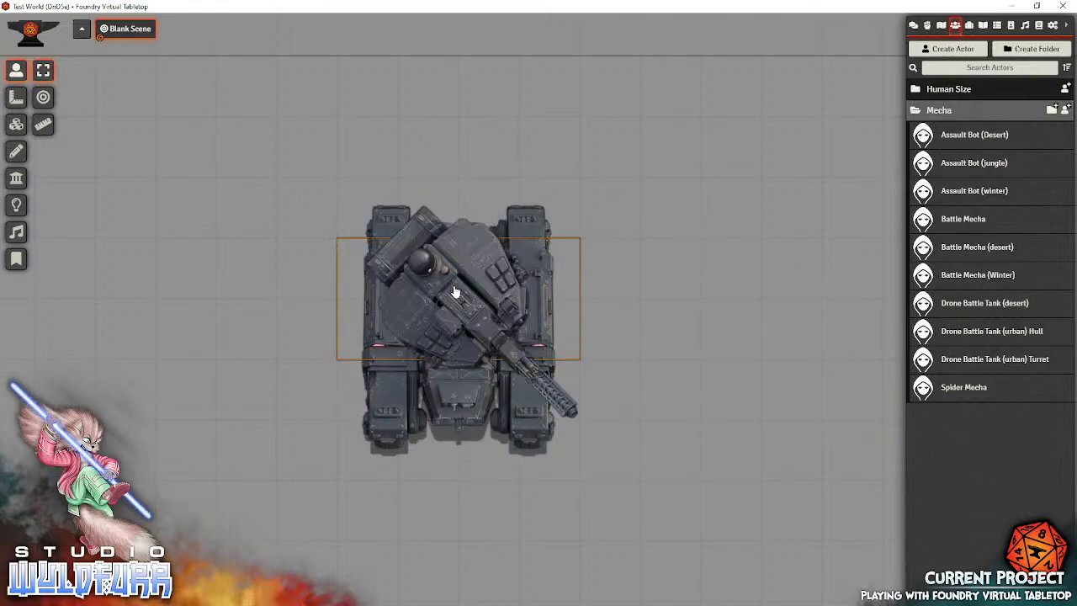
scroll(455, 292, "up", 8)
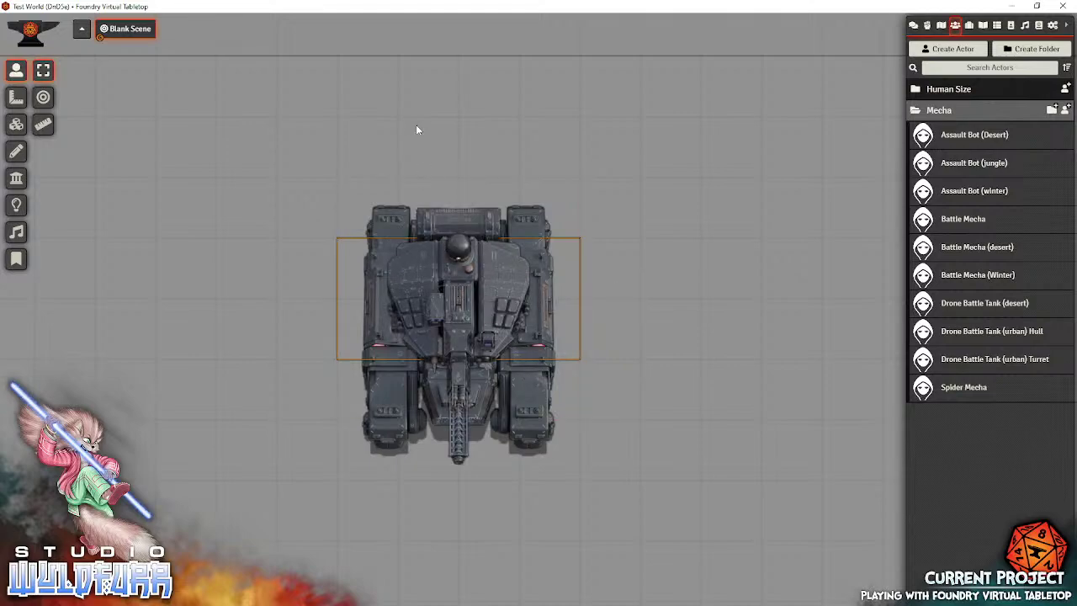
Select the hull and turret together, rotate them as one tank, and clear the selection
left_click_drag(371, 97, 507, 506)
scroll(498, 333, "down", 2)
scroll(498, 332, "up", 2)
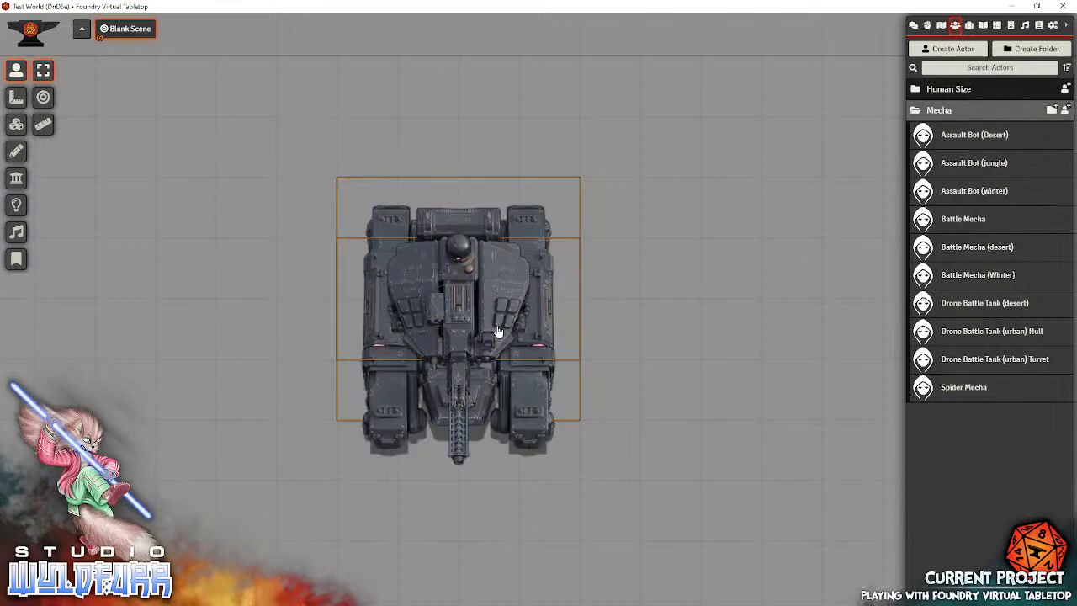
scroll(498, 332, "up", 2)
scroll(498, 332, "up", 6)
left_click(743, 338)
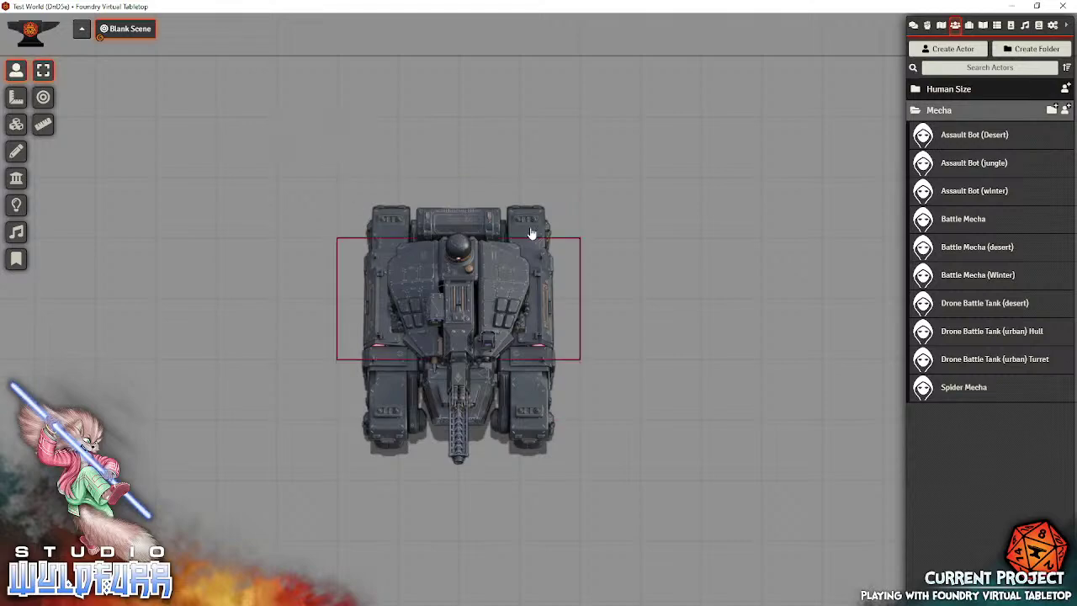
Turn the stacked hull and turret together in coarse increments to face sideways and back to facing down, and deselect them
left_click_drag(312, 132, 676, 491)
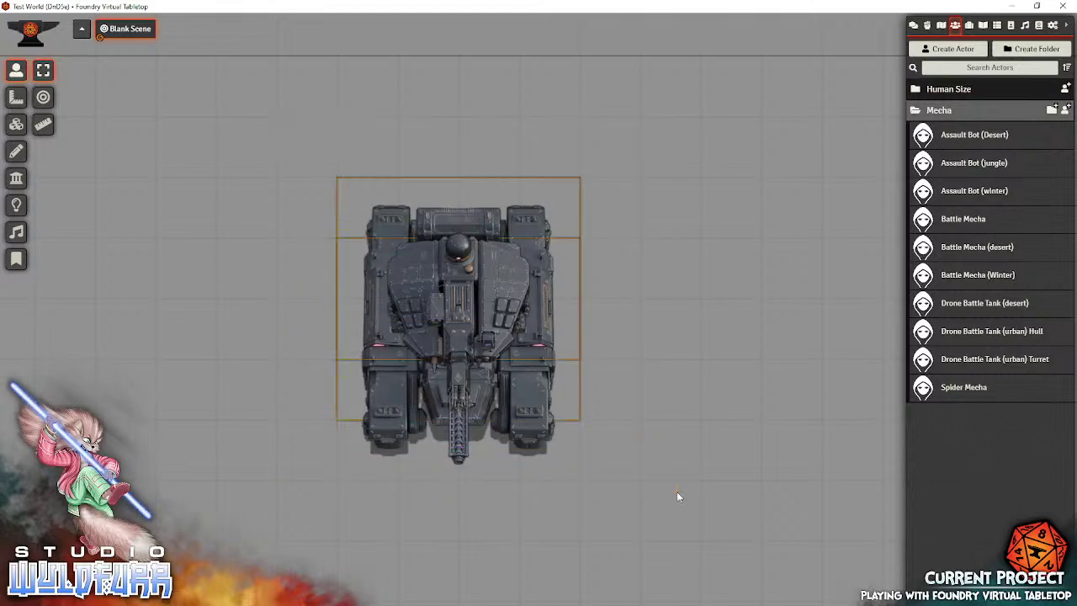
scroll(515, 331, "down", 2, "shift")
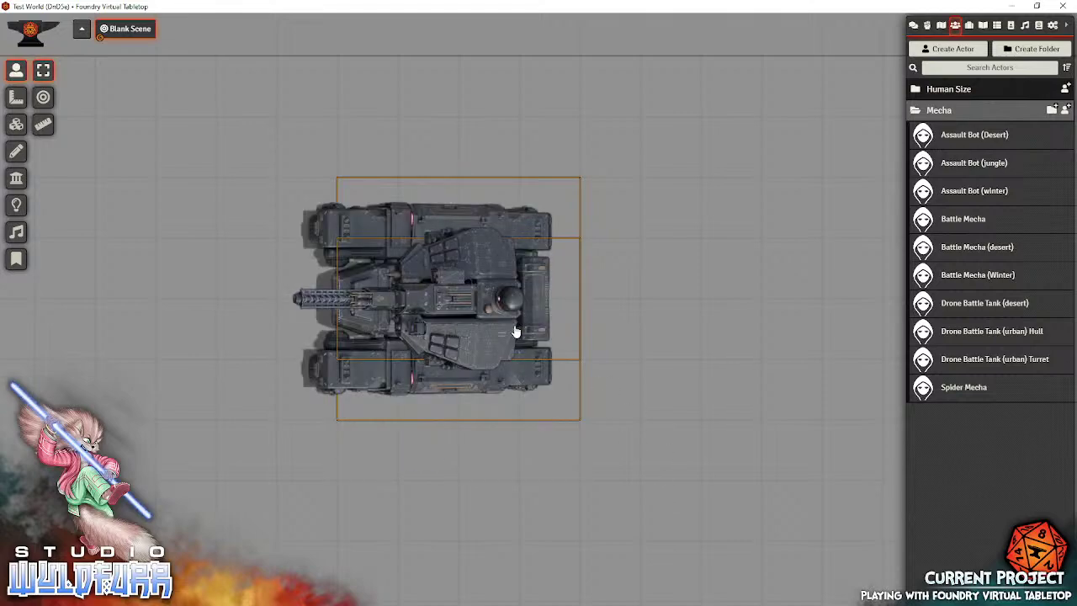
scroll(521, 333, "up", 1, "shift")
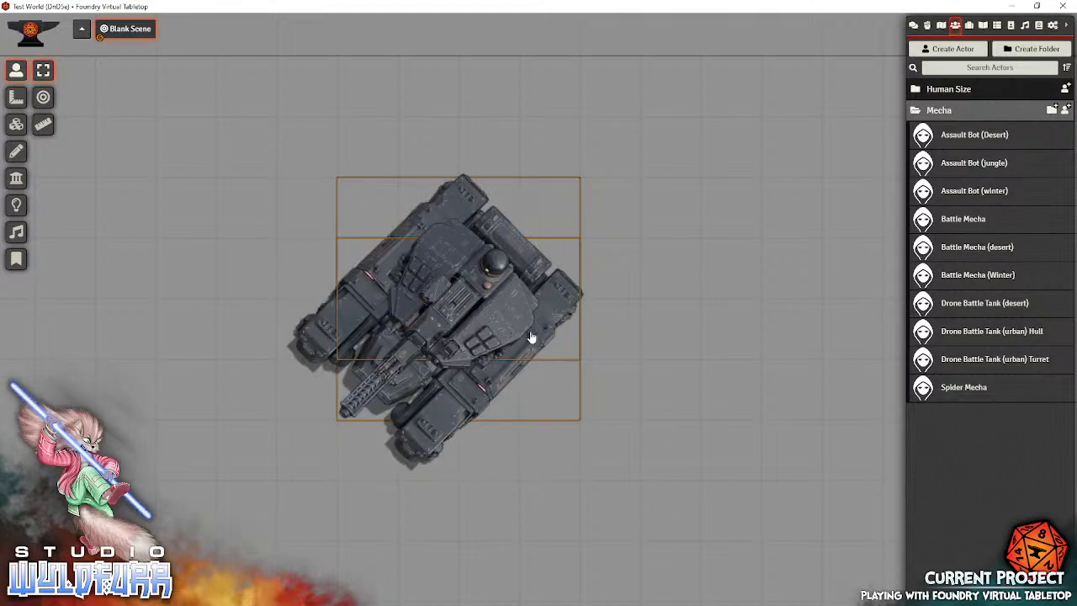
scroll(531, 337, "up", 1, "shift")
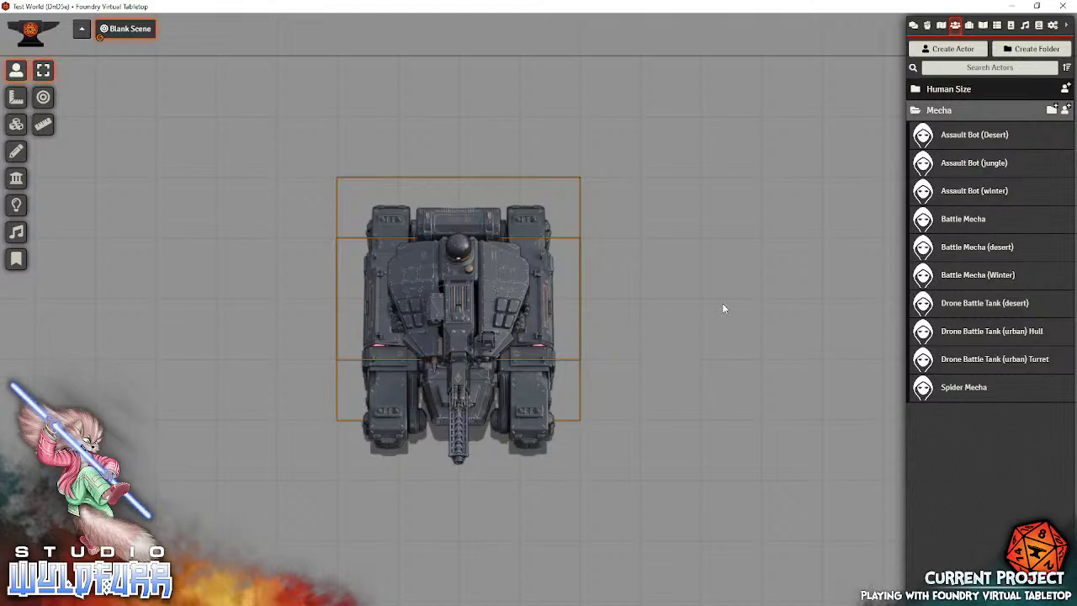
left_click_drag(698, 245, 799, 355)
Rotate only the turret token in coarse increments over the stationary hull until it faces down again
left_click(496, 322)
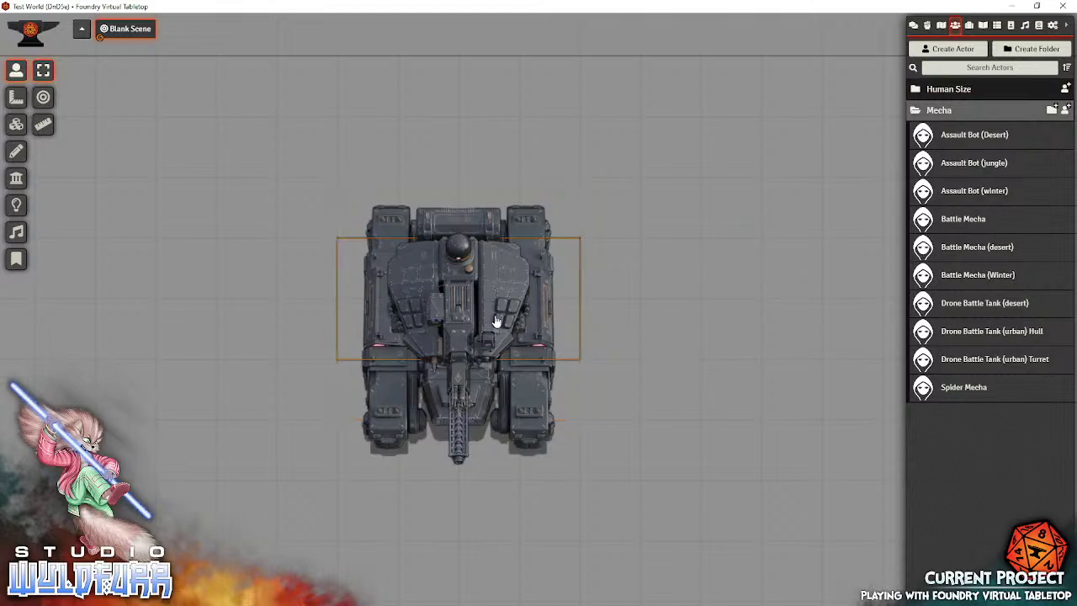
scroll(497, 322, "down", 3, "shift")
scroll(496, 322, "up", 3, "shift")
scroll(496, 322, "up", 8, "shift")
Delete the urban hull and turret tokens and place several Spider Mecha tokens across the scene
left_click_drag(333, 110, 644, 542)
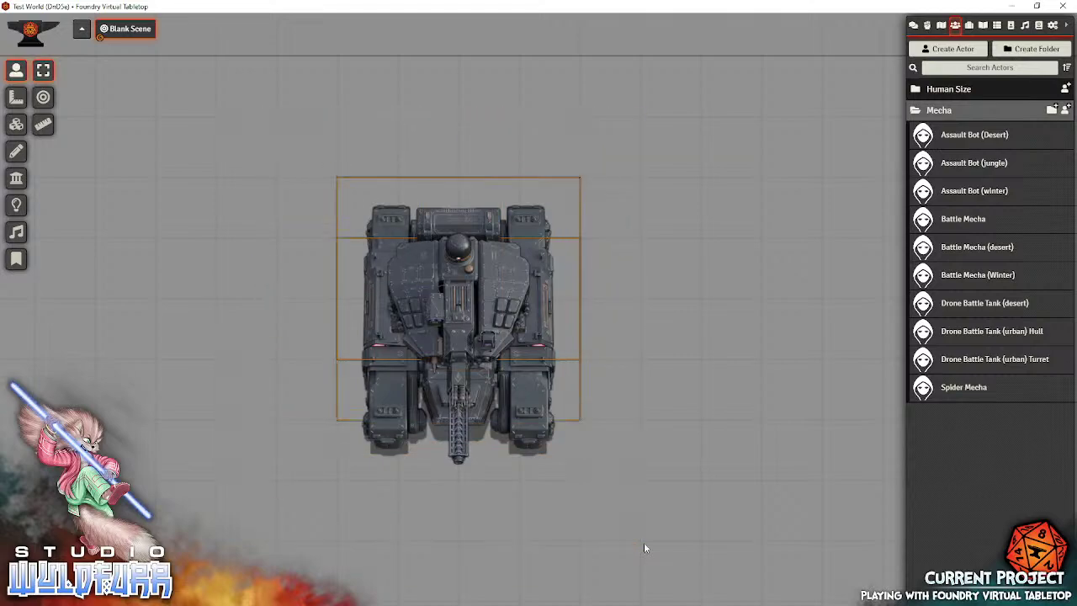
key("Delete")
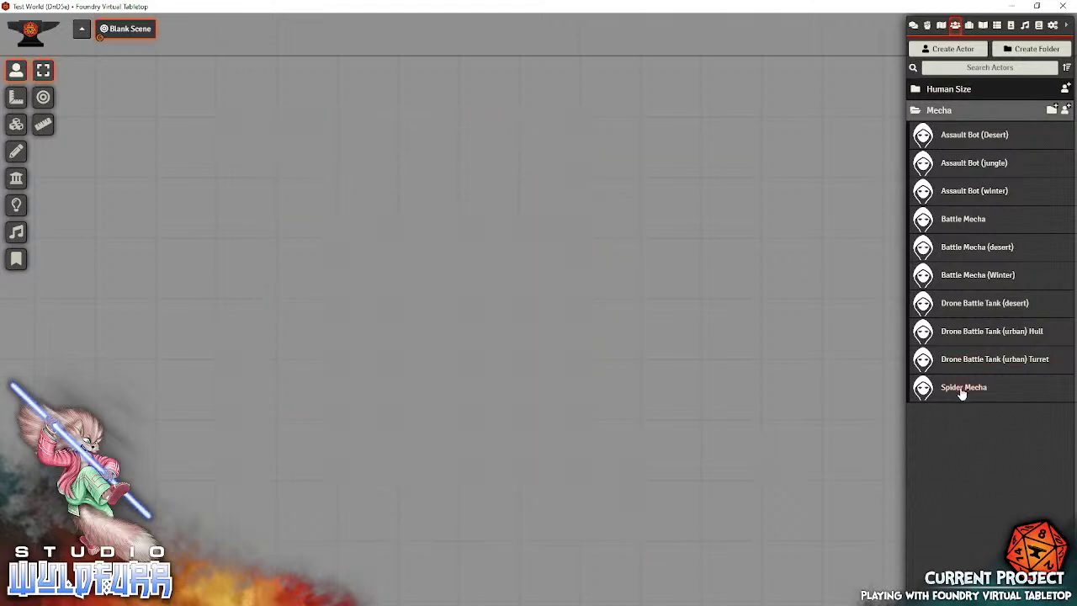
left_click_drag(959, 388, 444, 380)
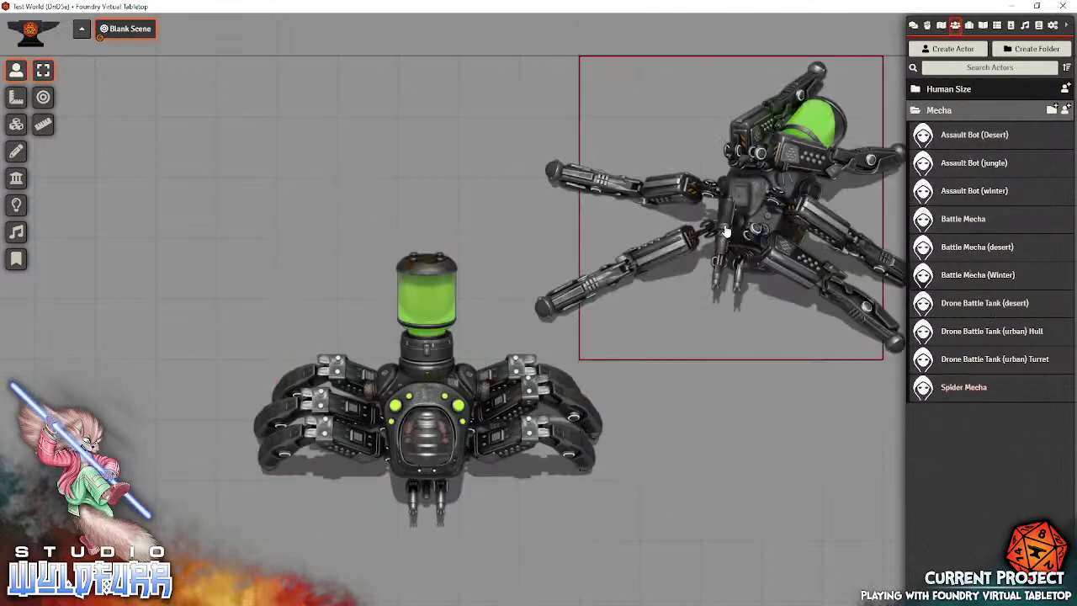
scroll(765, 524, "down", 5)
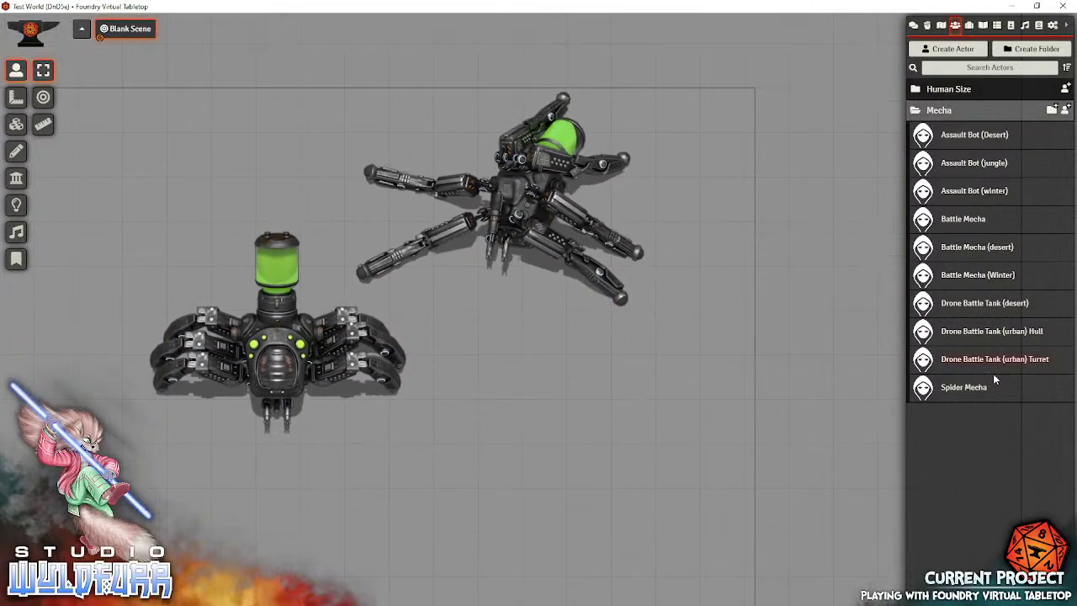
left_click_drag(968, 387, 589, 421)
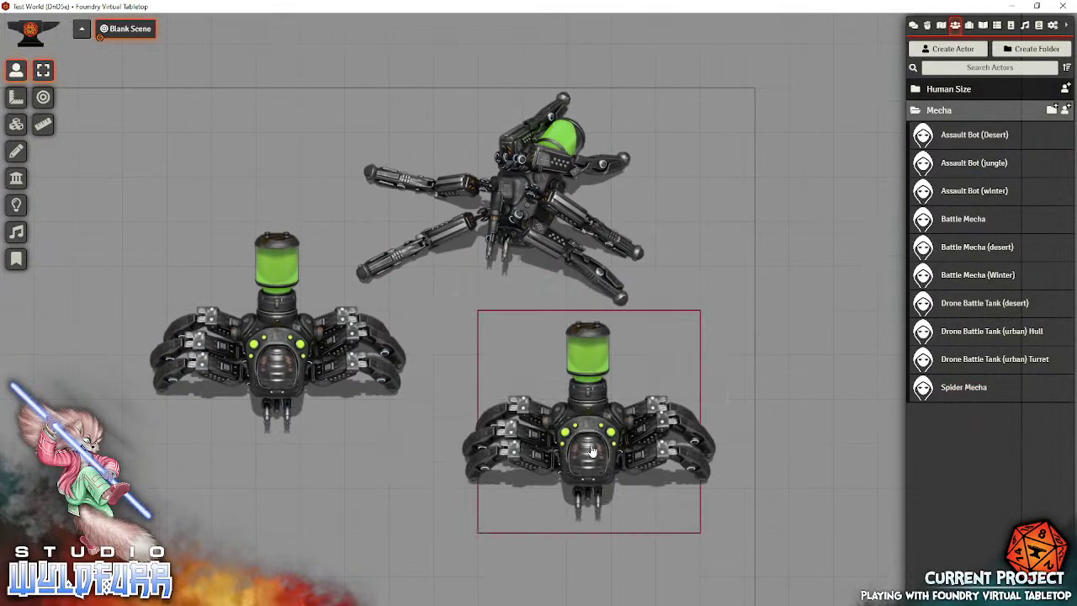
left_click_drag(967, 389, 435, 526)
Delete the Spider Mecha tokens one by one and place a Battle Mecha token on the scene
left_click(579, 486)
key("Delete")
left_click(366, 488)
key("Delete")
left_click(278, 345)
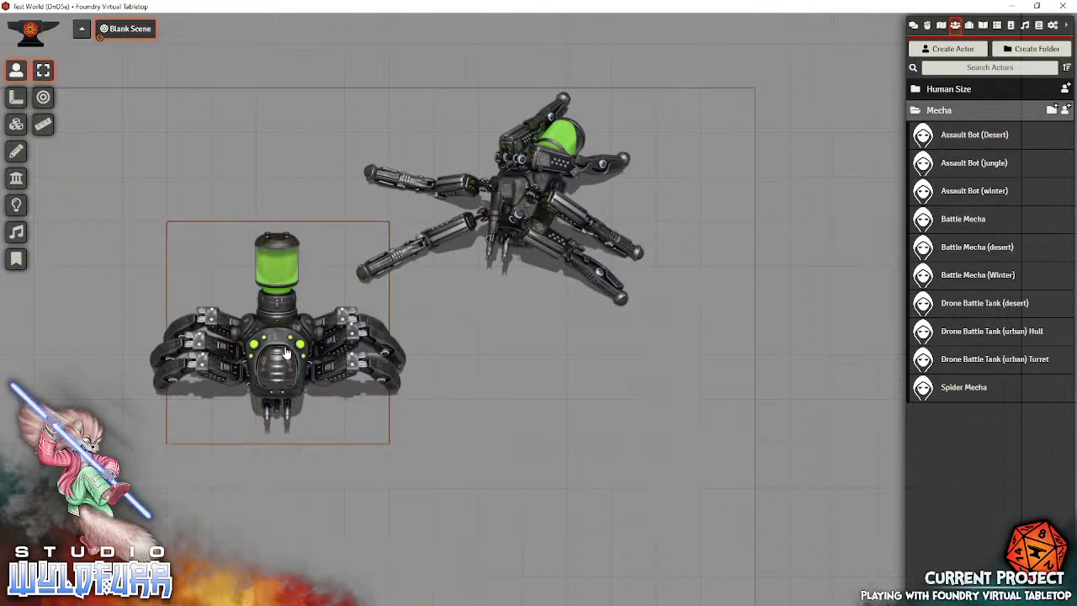
key("Delete")
left_click(518, 206)
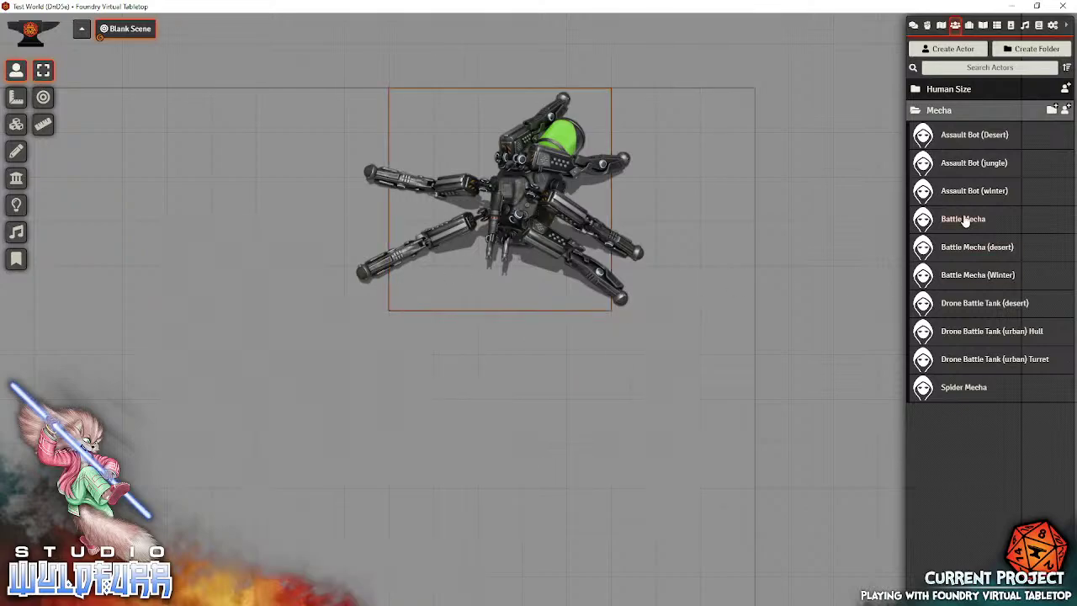
key("Delete")
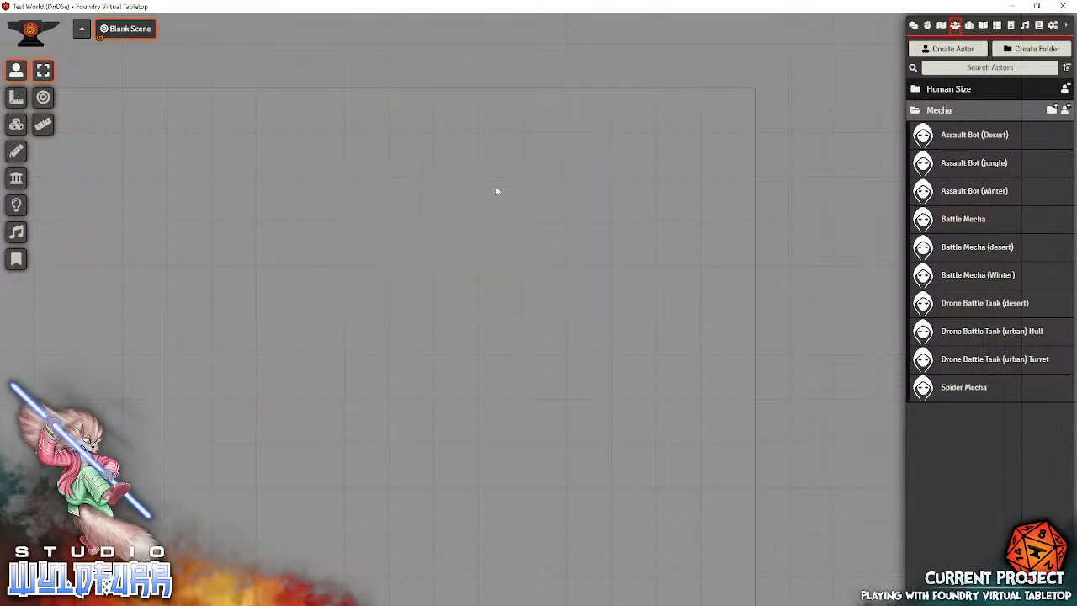
left_click_drag(972, 221, 412, 285)
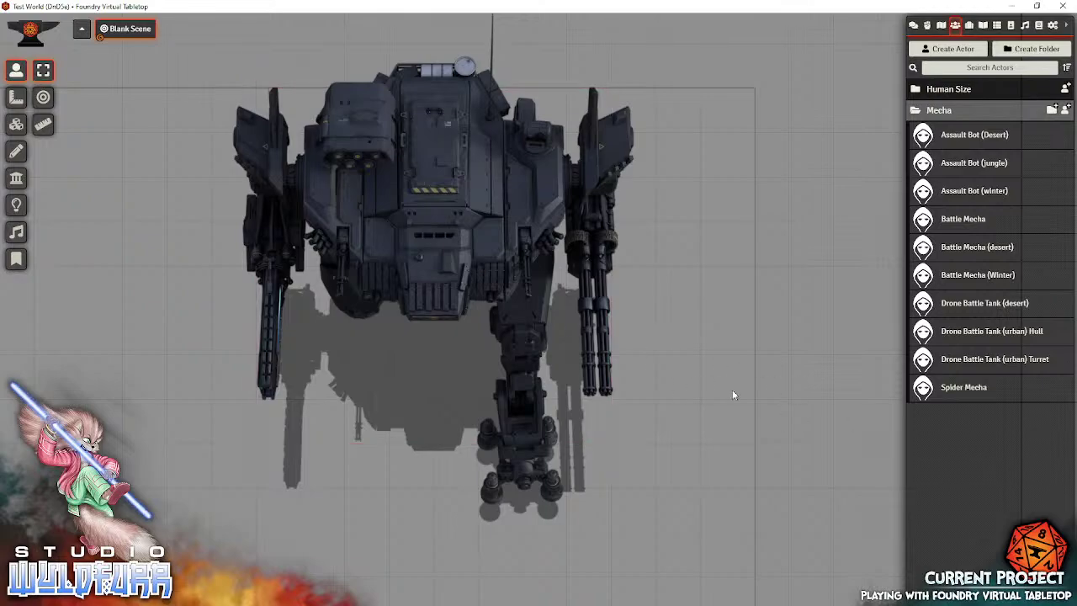
Place three Assault Bot (winter) tokens in the open area beside the Battle Mecha and delete the one nearest the mecha
scroll(480, 412, "down", 2)
left_click_drag(384, 487, 793, 310)
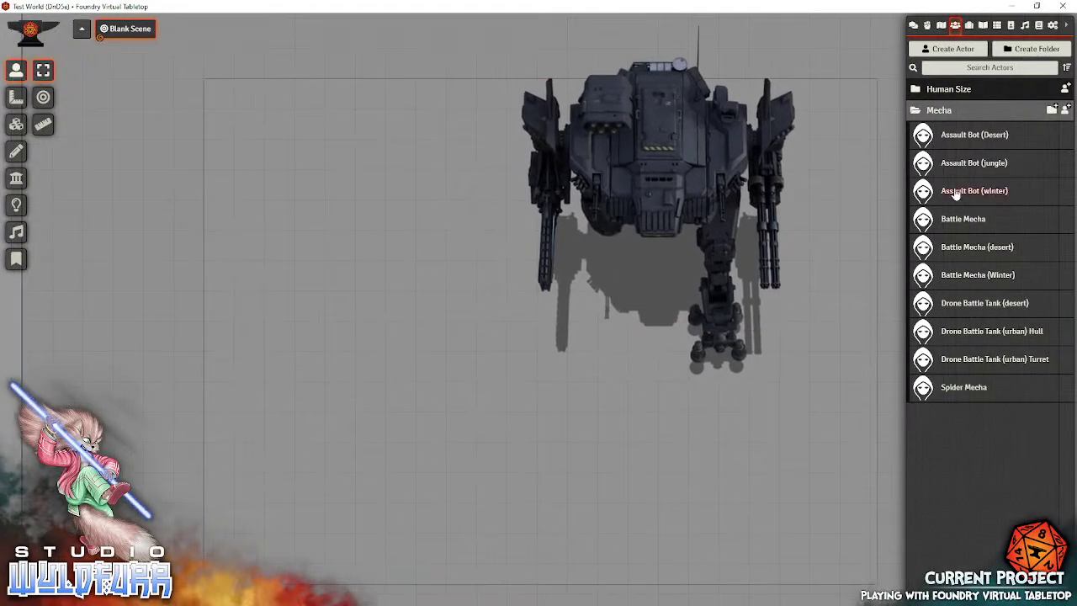
left_click_drag(955, 193, 249, 215)
left_click_drag(976, 192, 435, 202)
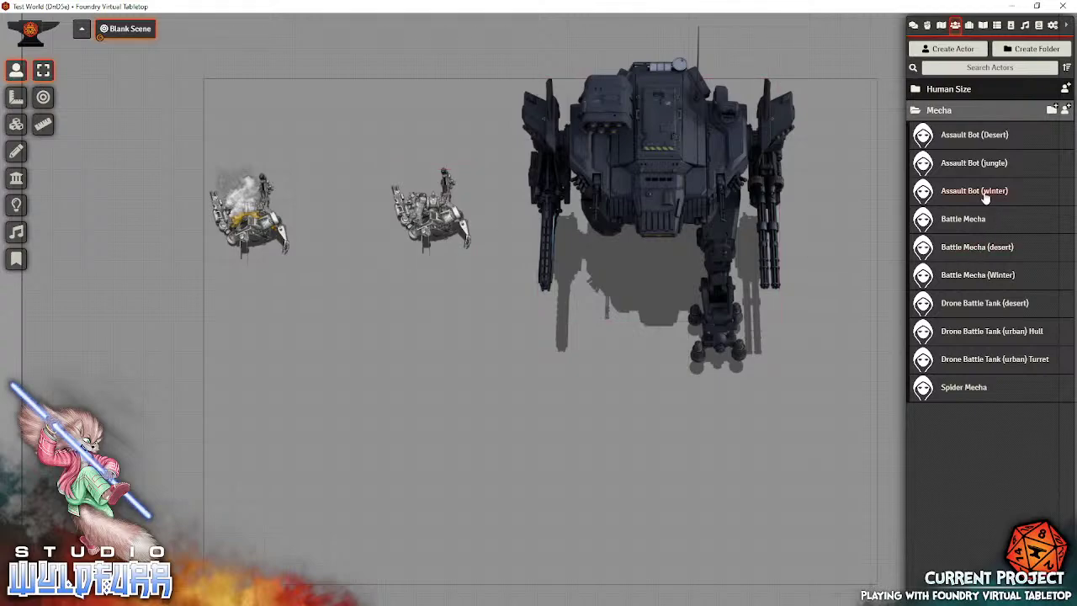
left_click_drag(981, 195, 370, 156)
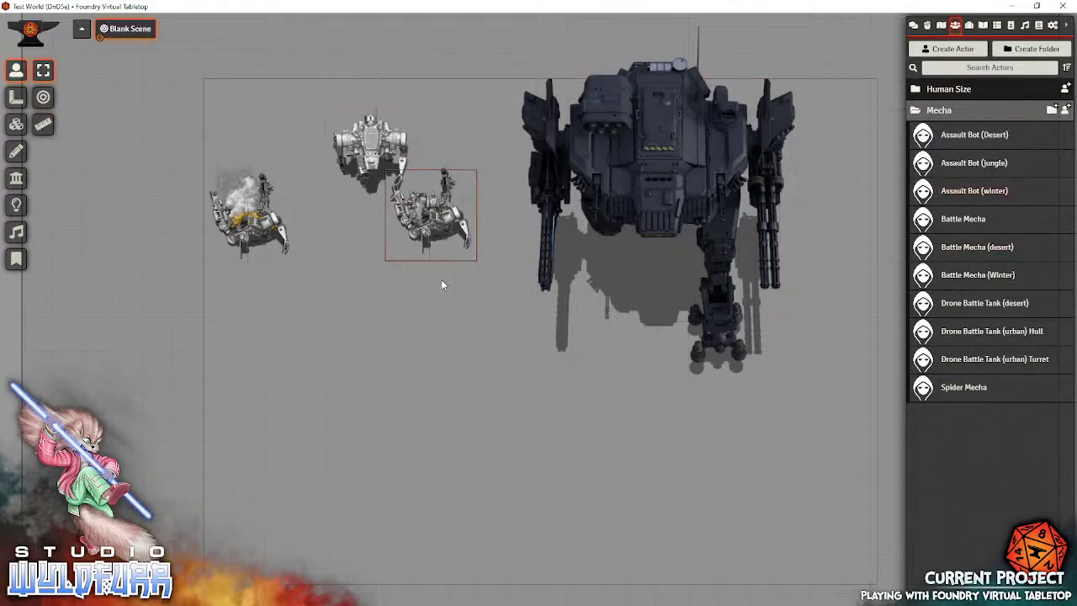
key("Delete")
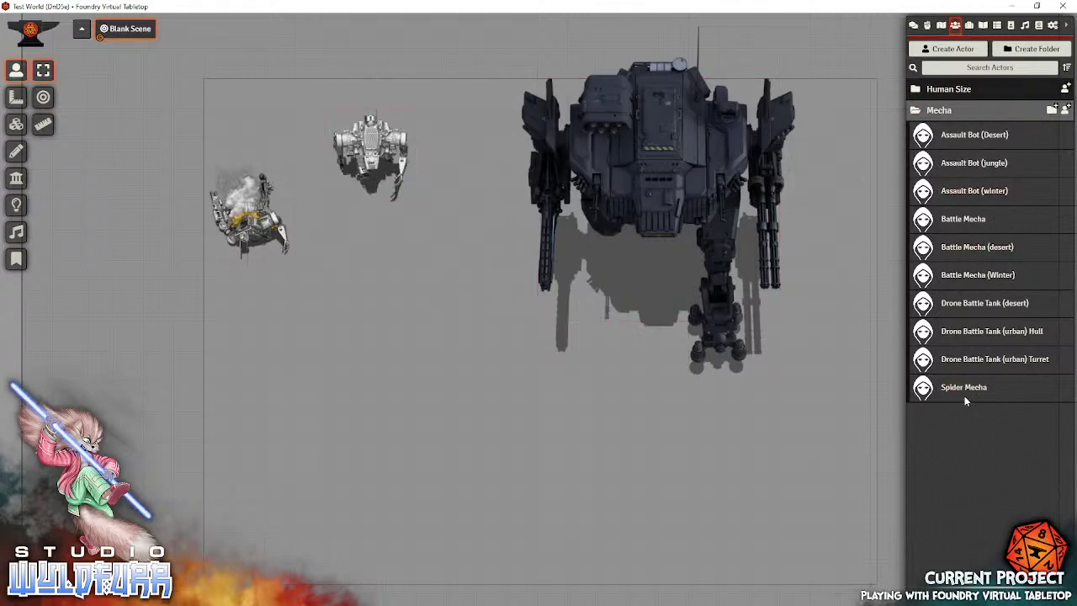
Add a Spider Mecha and a Drone Battle Tank (desert) along the scene's lower part, deleting a trial Battle Mecha (Winter) before placing the tank
left_click_drag(964, 392, 433, 496)
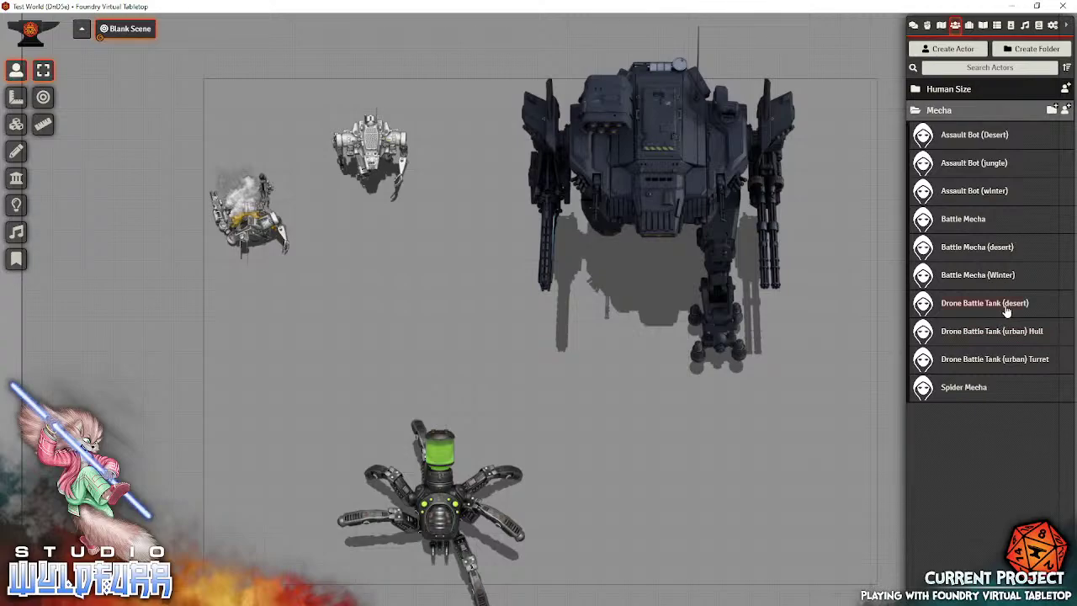
left_click_drag(990, 284, 449, 334)
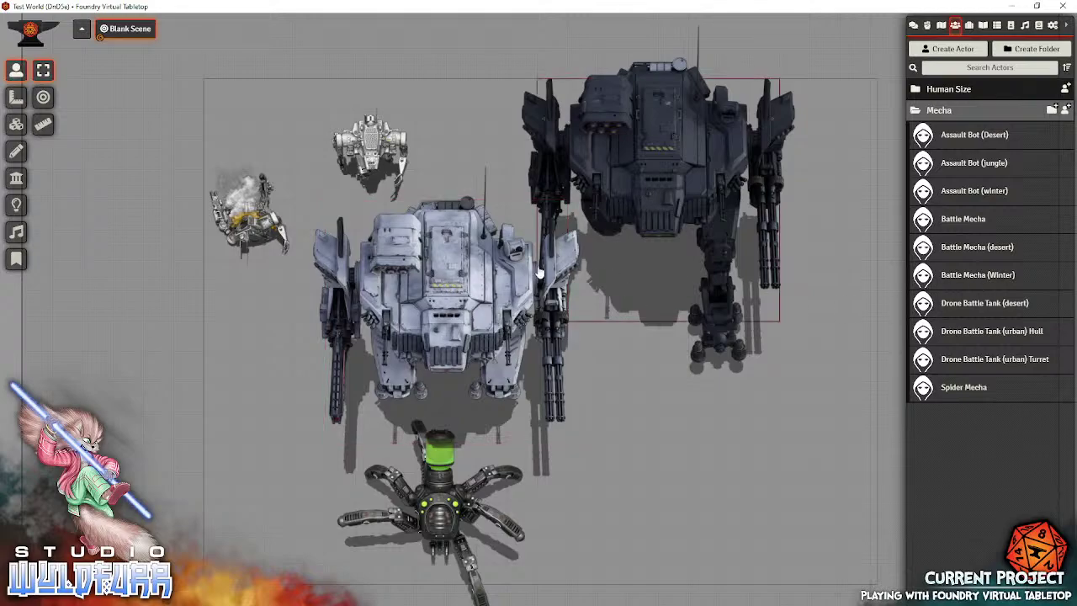
key("Delete")
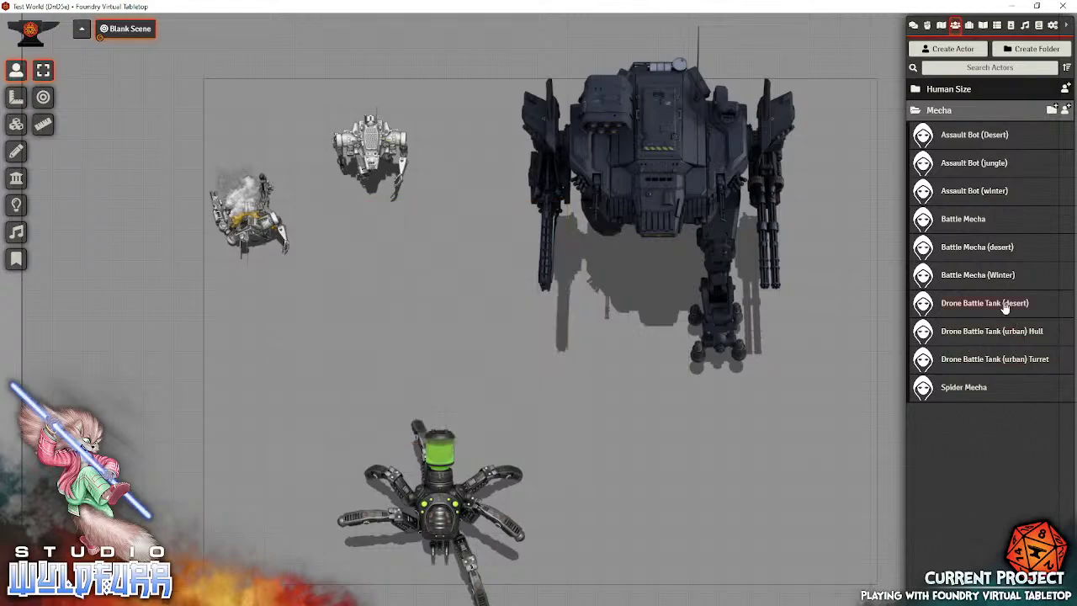
left_click_drag(1004, 307, 652, 446)
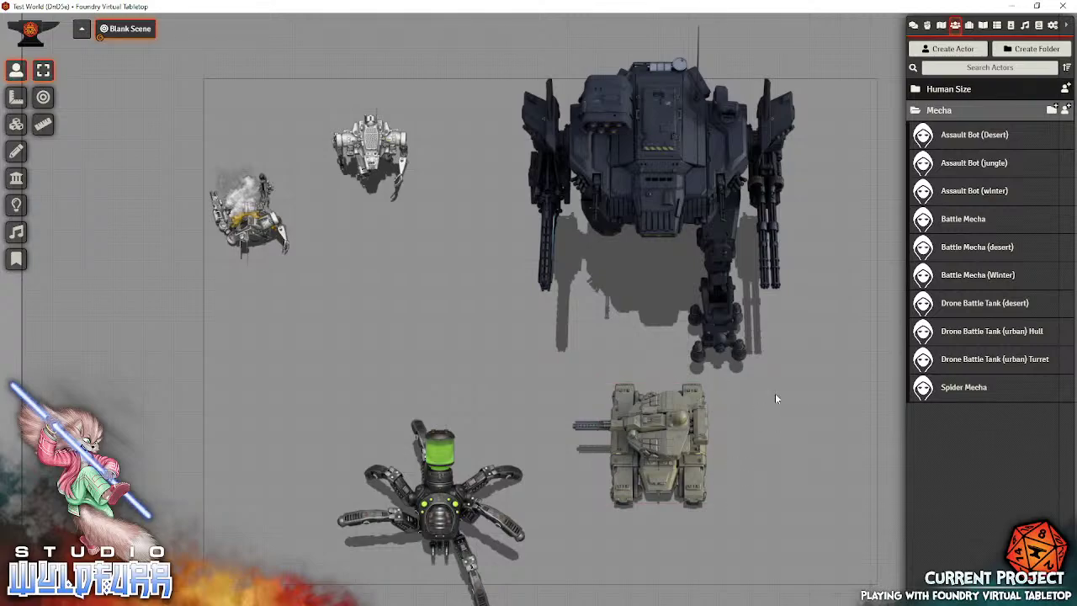